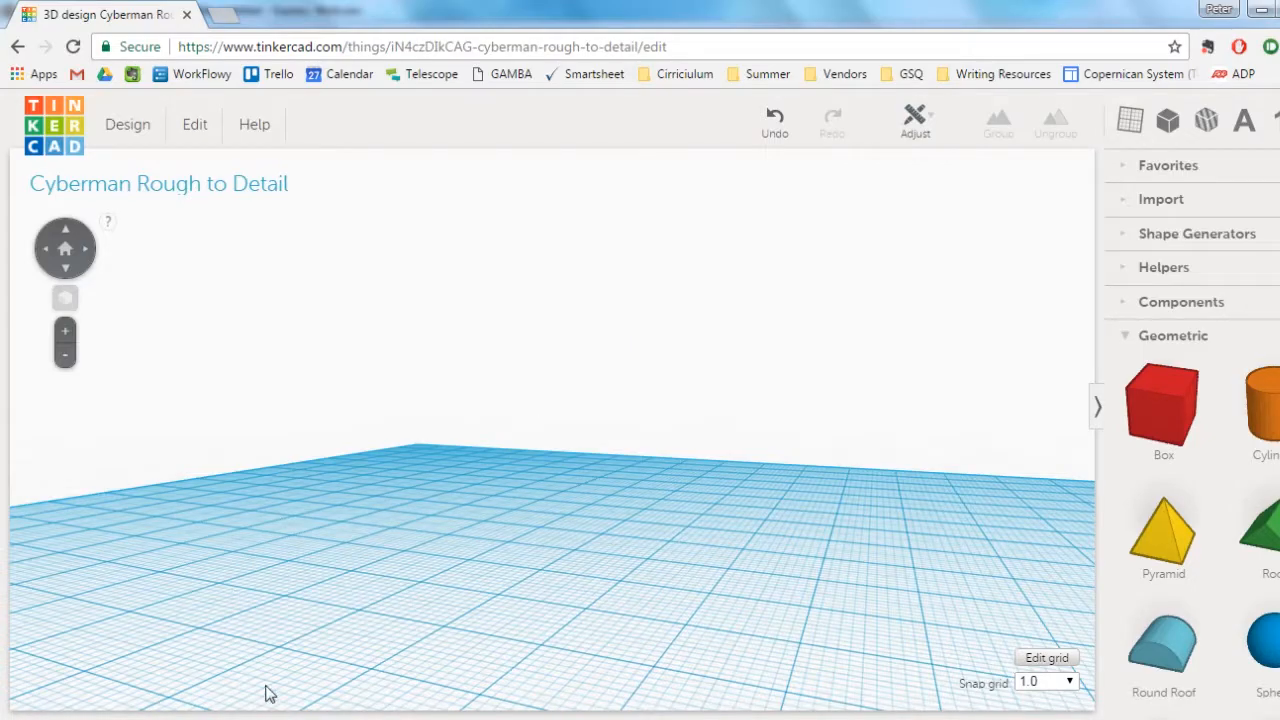
- Examine the full-body Cyberman reference image in Windows Photo Viewer and return to the Tinkercad design
{"action": "left_click", "coordinate": [272, 718]}
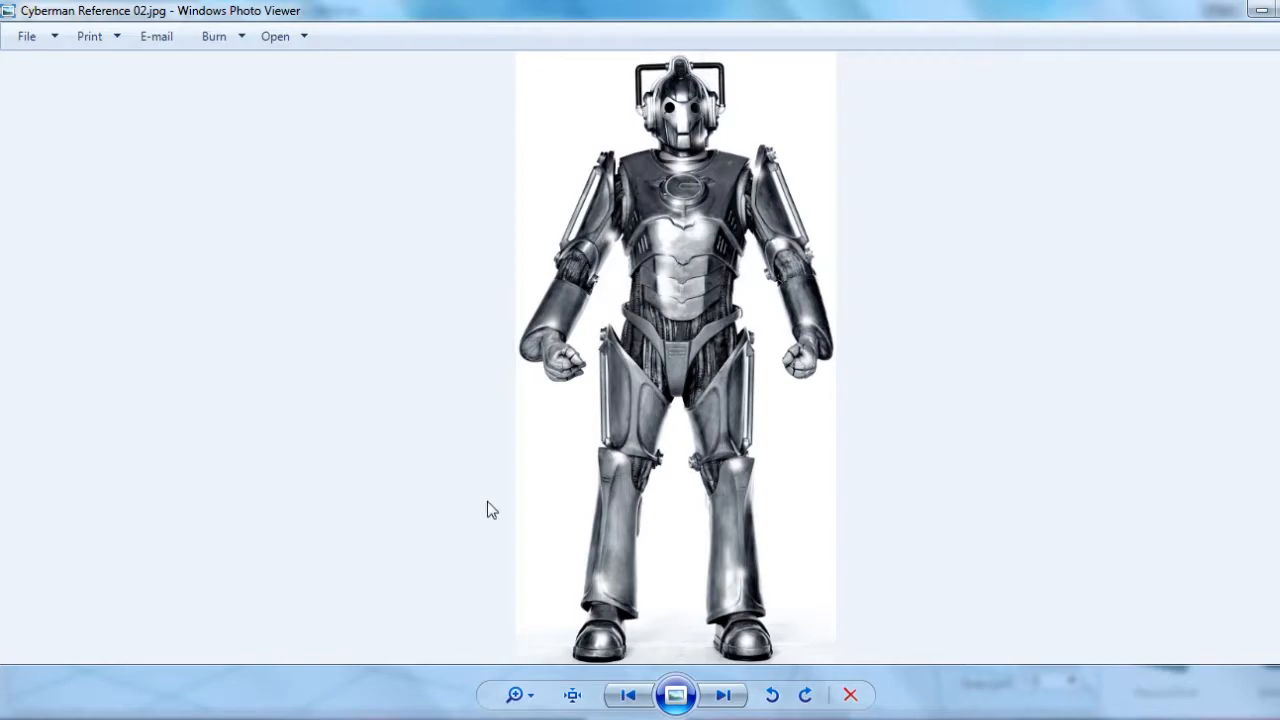
{"action": "left_click", "coordinate": [236, 718]}
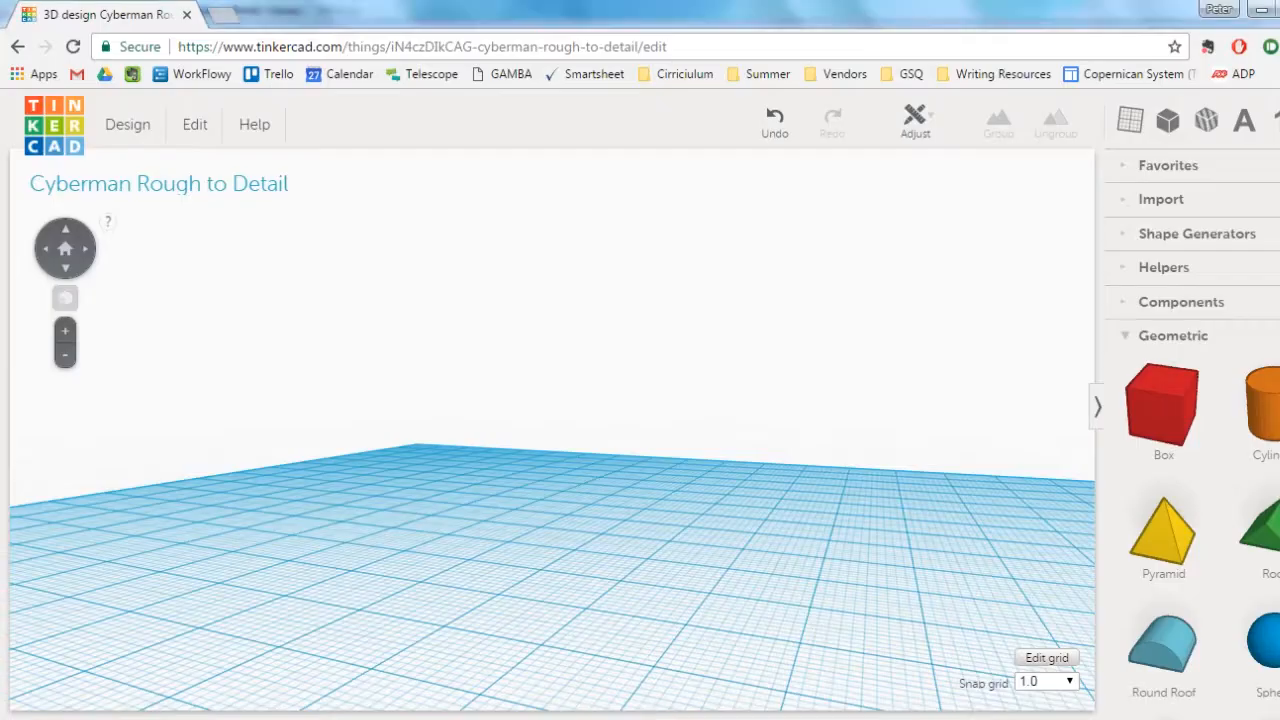
{"action": "left_click", "coordinate": [337, 718]}
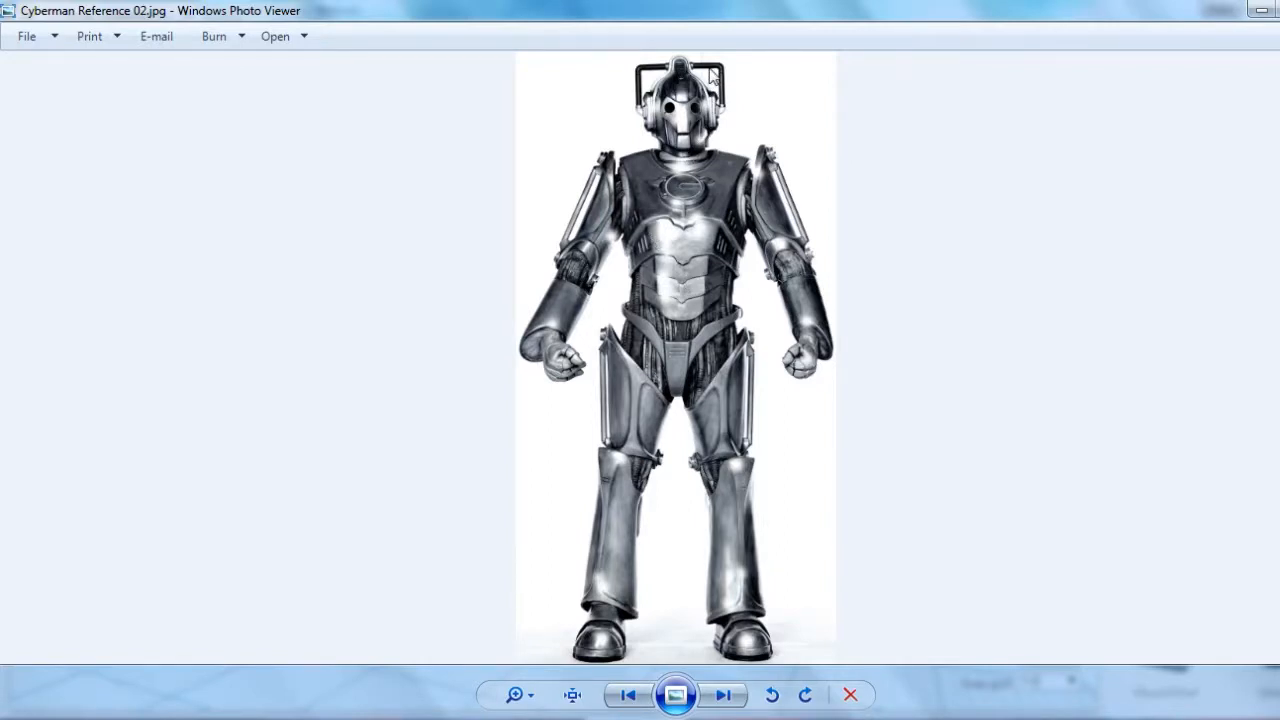
{"action": "key", "text": "alt+Tab"}
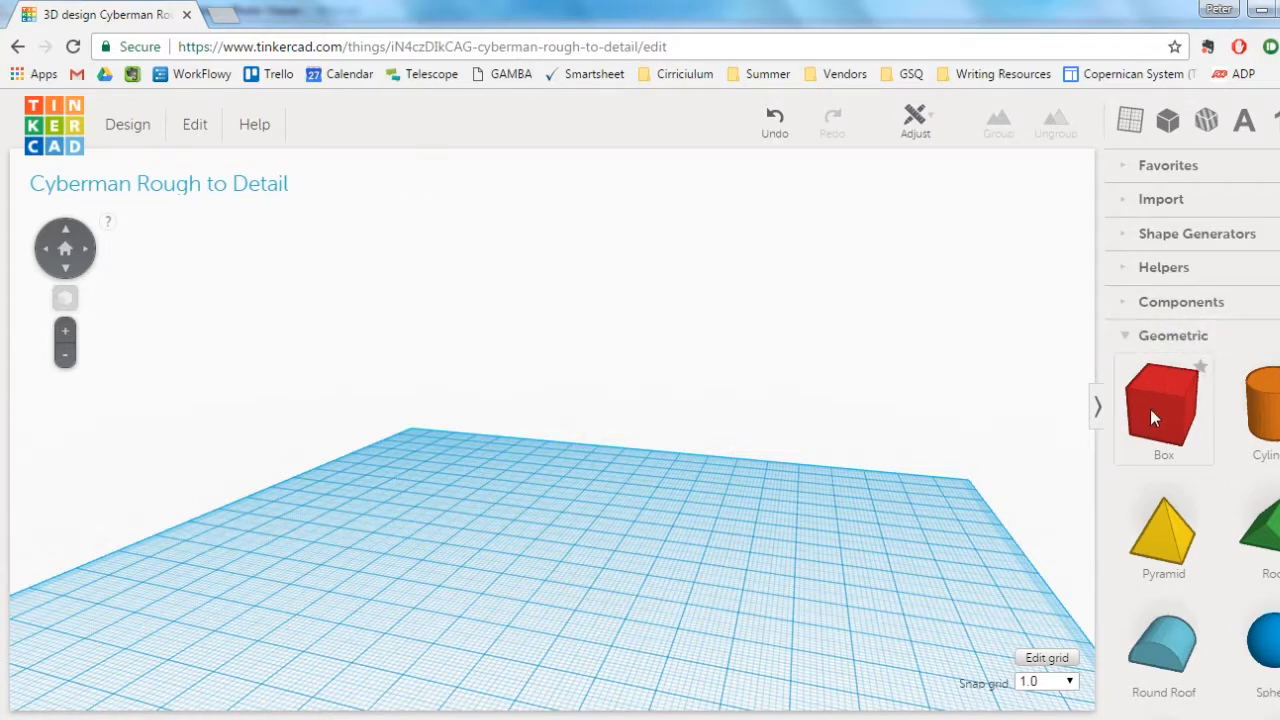
- Place a box near the middle of the workplane and raise it about 37 mm above the grid
{"action": "left_click_drag", "start_coordinate": [1150, 410], "coordinate": [589, 542]}
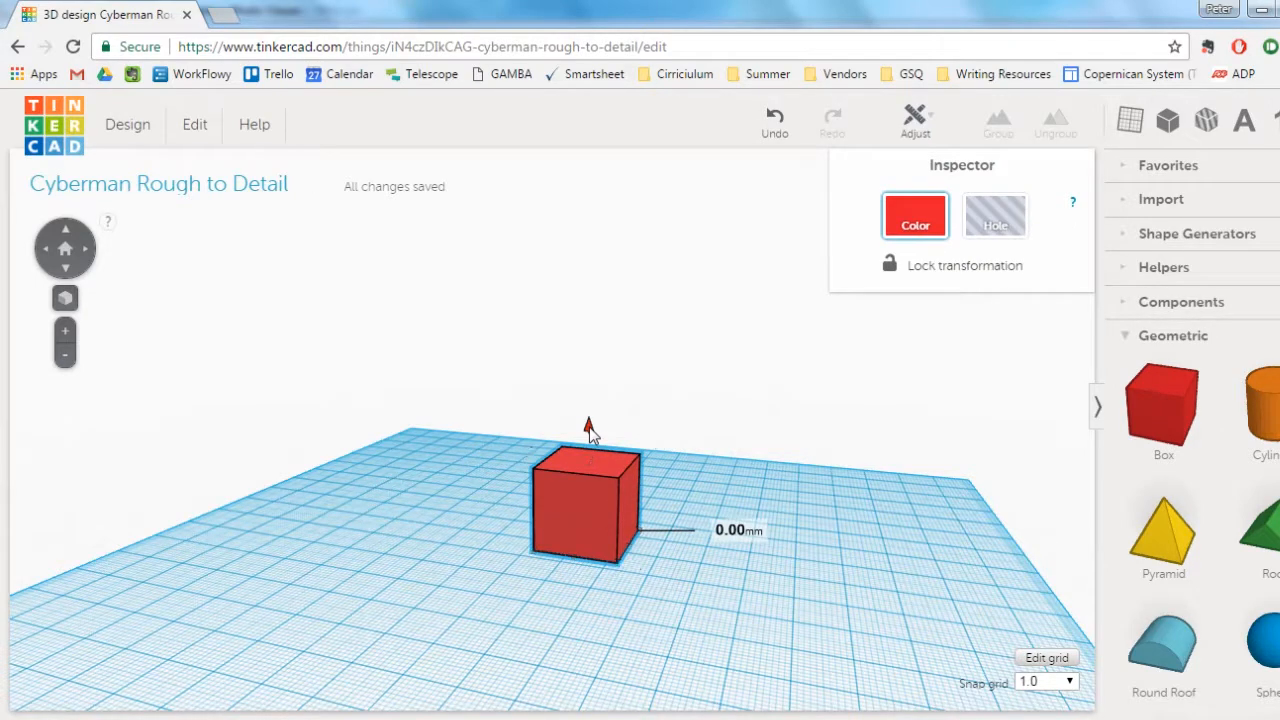
{"action": "left_click_drag", "start_coordinate": [589, 427], "coordinate": [591, 266]}
{"action": "left_click", "coordinate": [997, 437]}
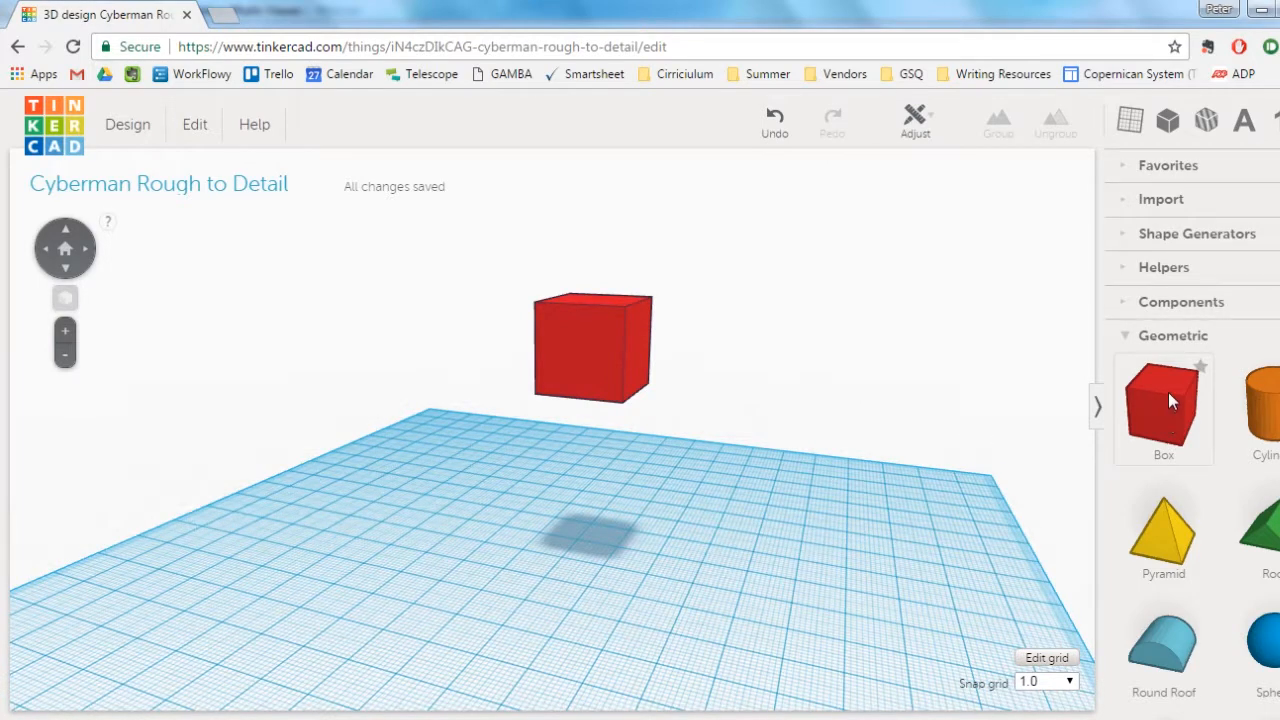
- Try placing a second new box beneath the floating box, and delete it
{"action": "left_click_drag", "start_coordinate": [1168, 394], "coordinate": [570, 541]}
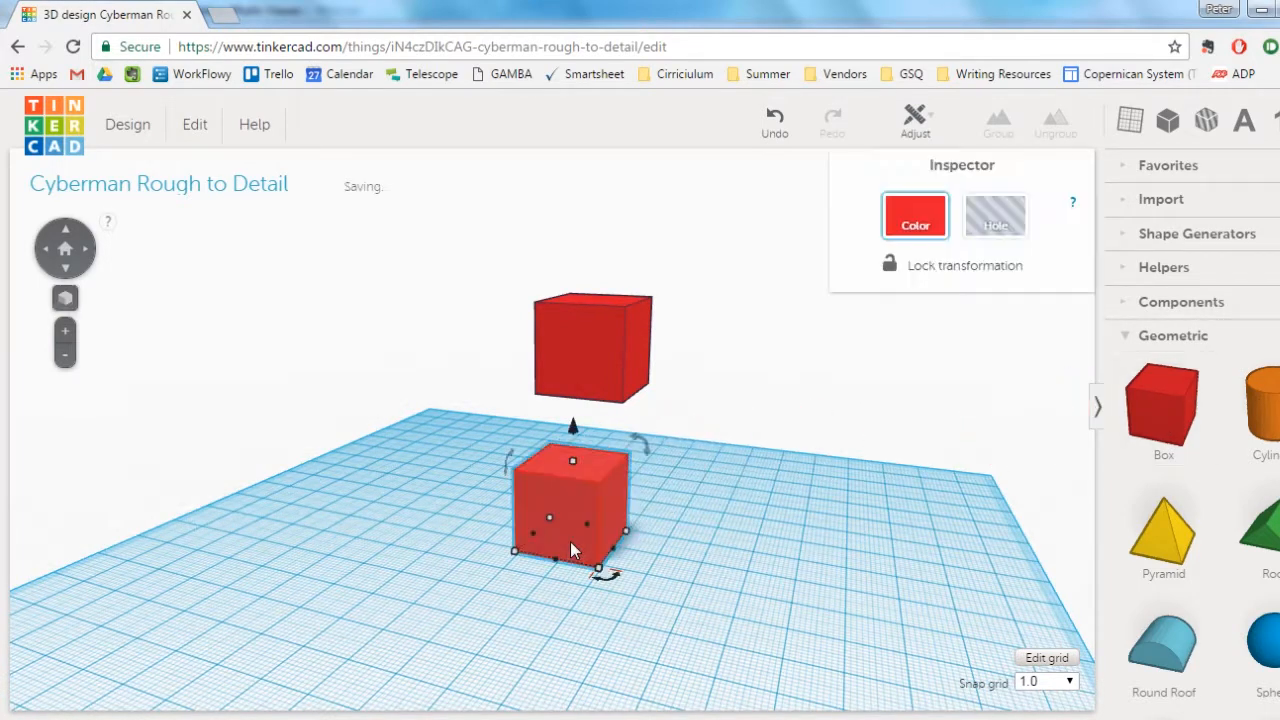
{"action": "left_click_drag", "start_coordinate": [573, 435], "coordinate": [574, 362]}
{"action": "right_click_drag", "start_coordinate": [452, 466], "coordinate": [529, 482]}
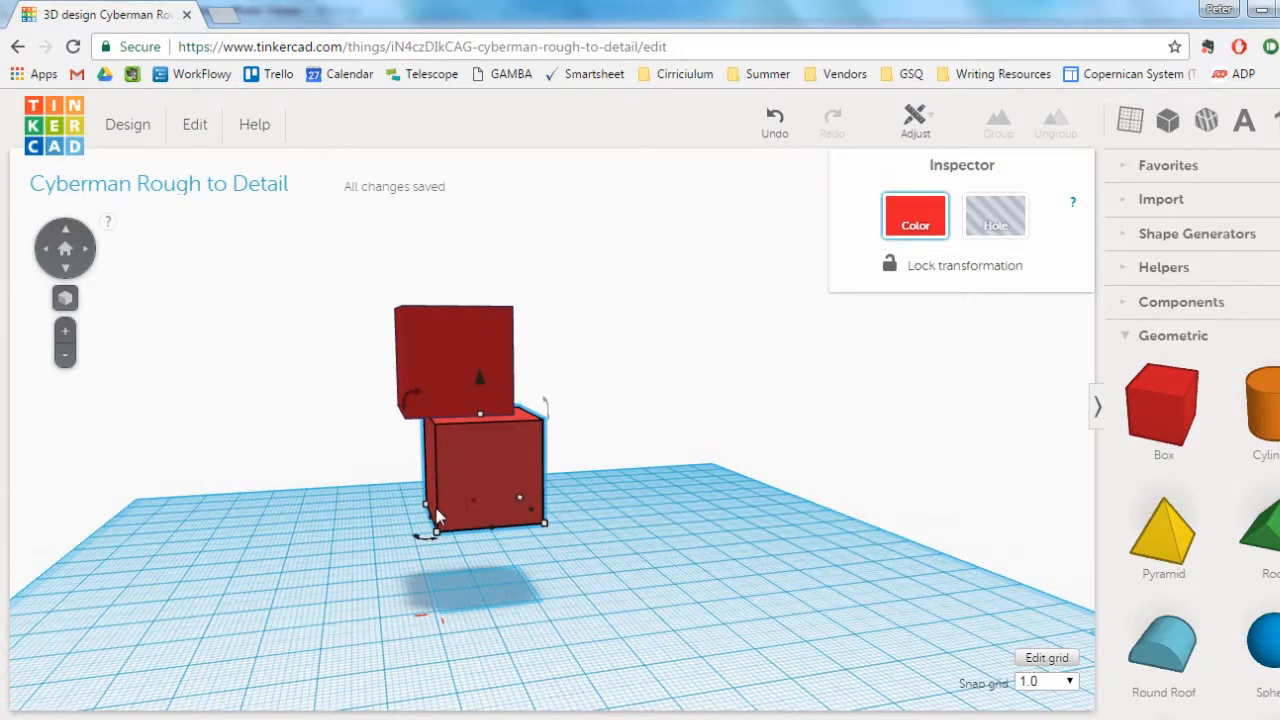
{"action": "right_click_drag", "start_coordinate": [731, 457], "coordinate": [250, 472]}
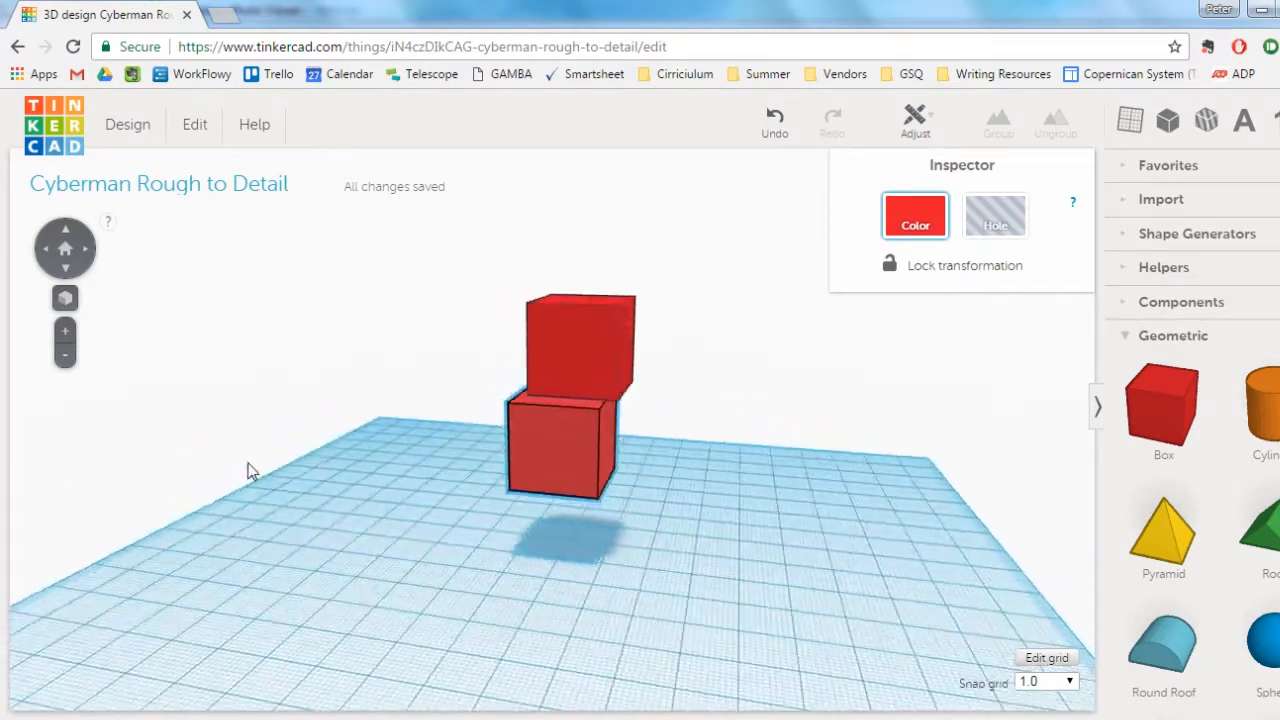
{"action": "key", "text": "Delete"}
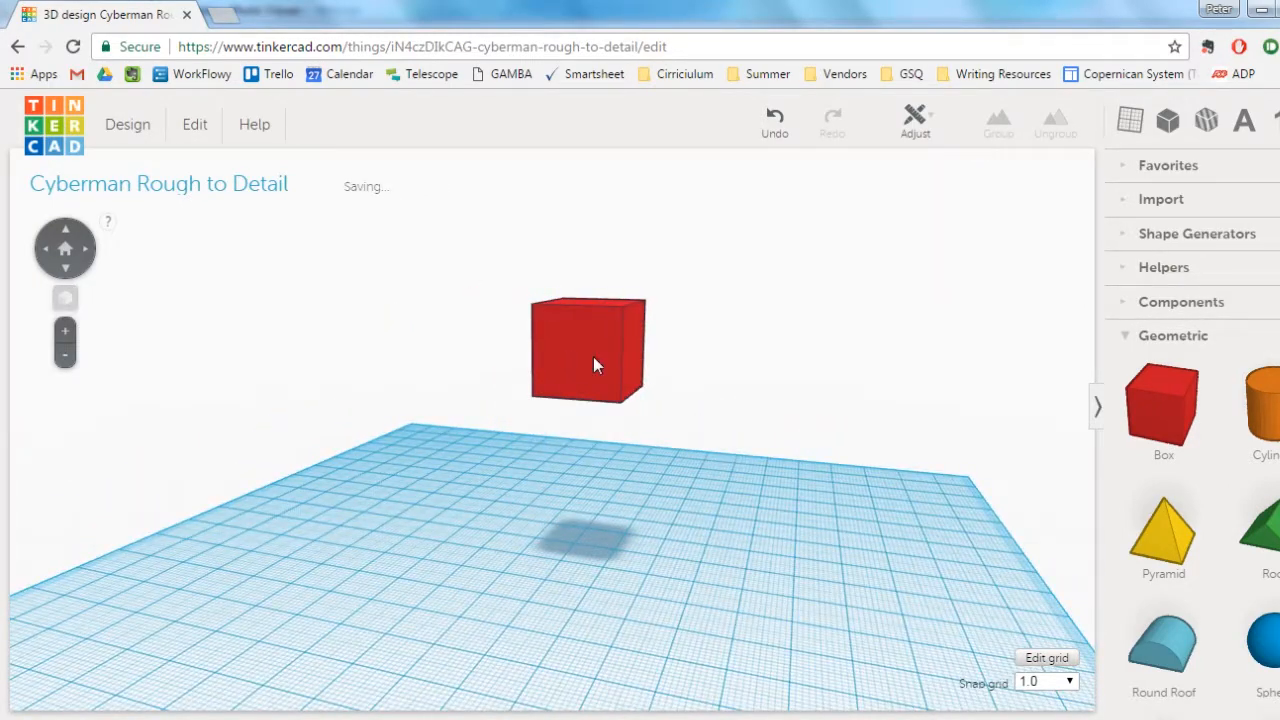
- Duplicate the floating box and lower the copy straight down so it sits just beneath the original
{"action": "left_click", "coordinate": [593, 366]}
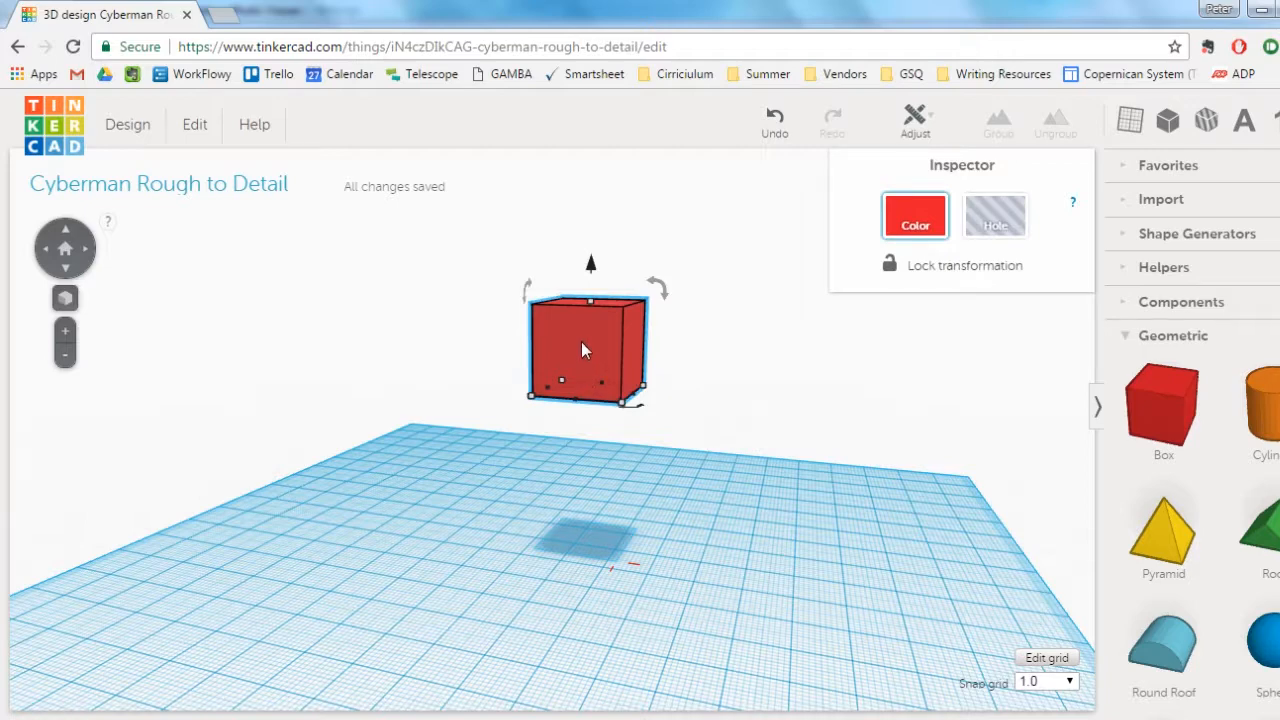
{"action": "left_click", "coordinate": [197, 128]}
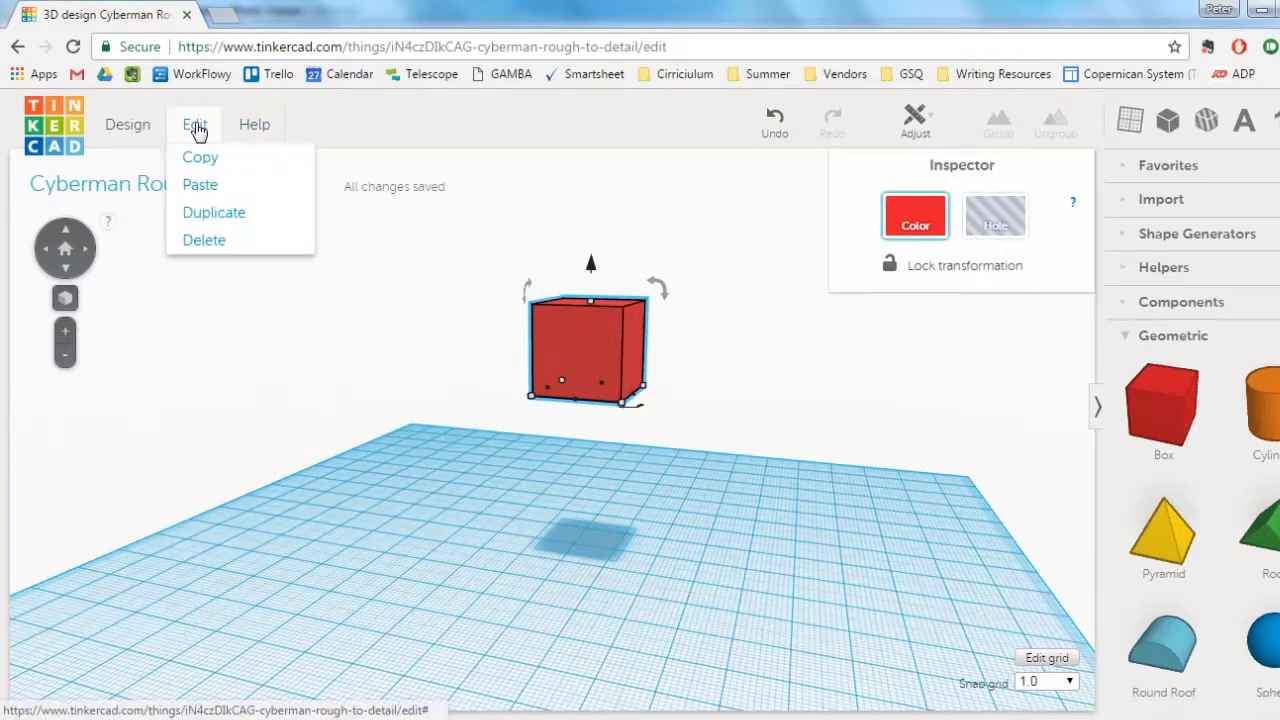
{"action": "left_click", "coordinate": [225, 212]}
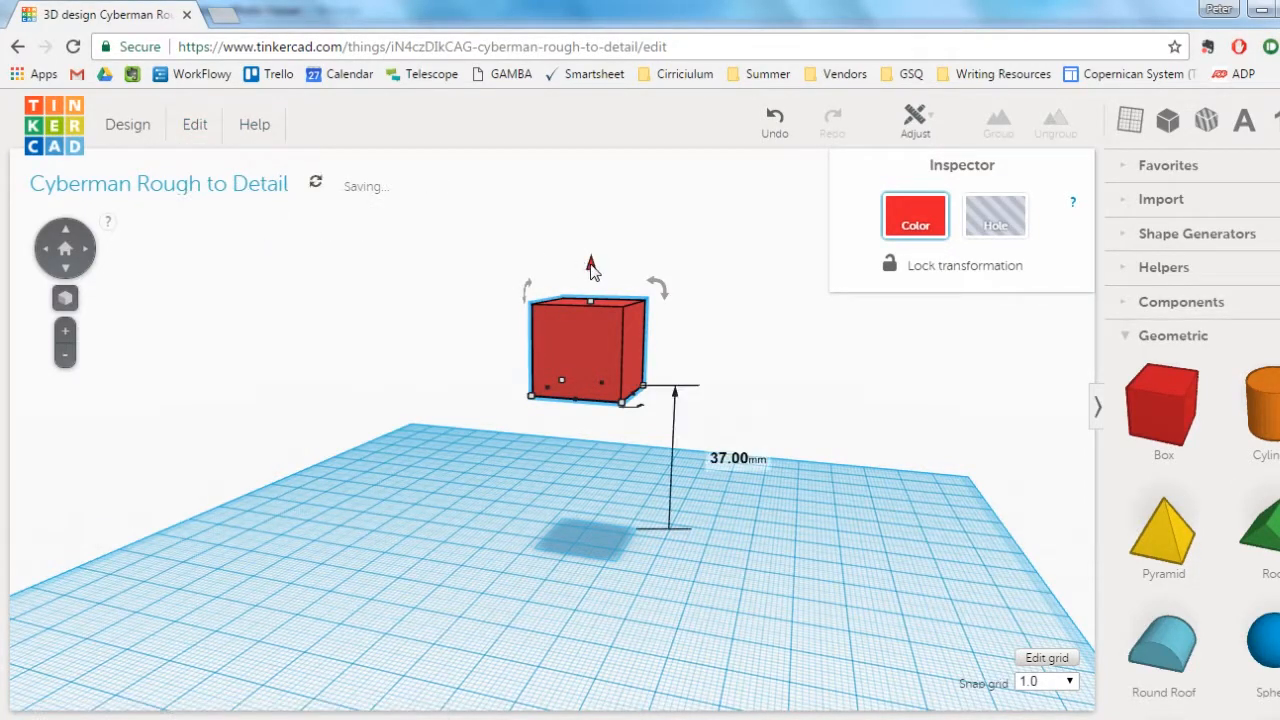
{"action": "left_click_drag", "start_coordinate": [591, 266], "coordinate": [590, 377]}
{"action": "right_click_drag", "start_coordinate": [646, 429], "coordinate": [745, 445]}
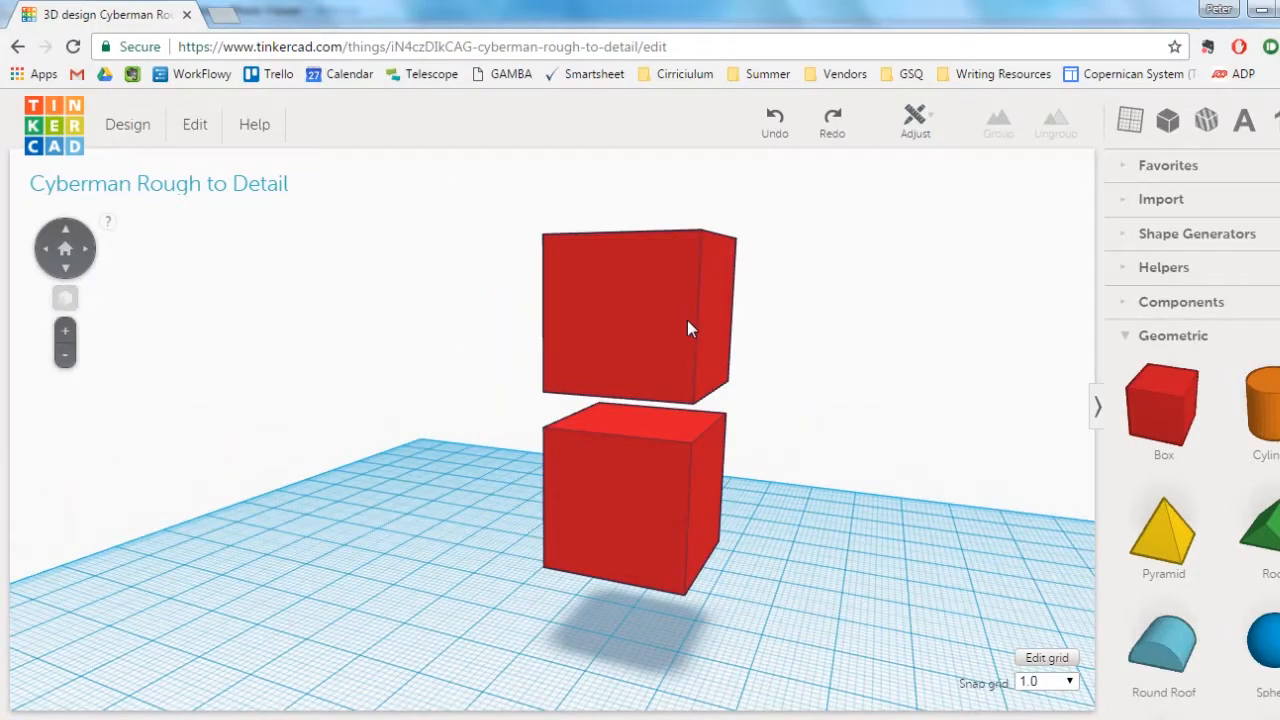
- Try enlarging the upper box's width and depth from single sides, and undo both size changes
{"action": "left_click", "coordinate": [681, 313]}
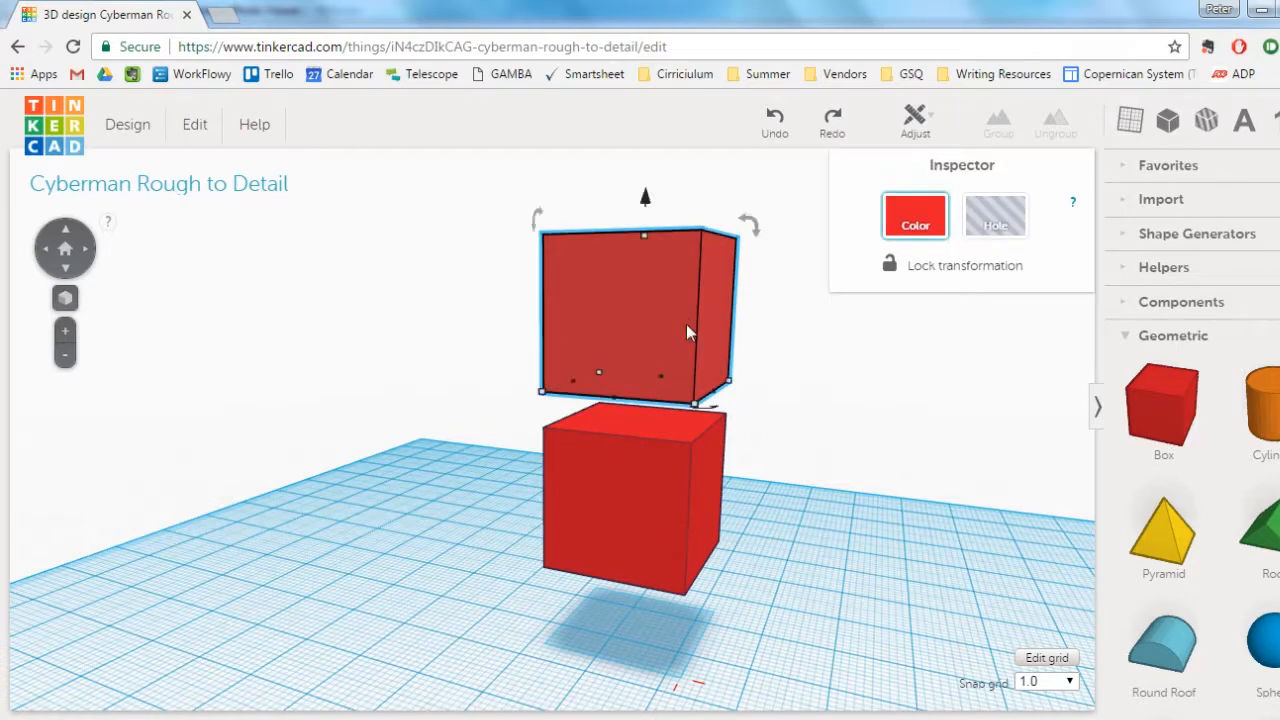
{"action": "left_click_drag", "start_coordinate": [716, 400], "coordinate": [787, 407]}
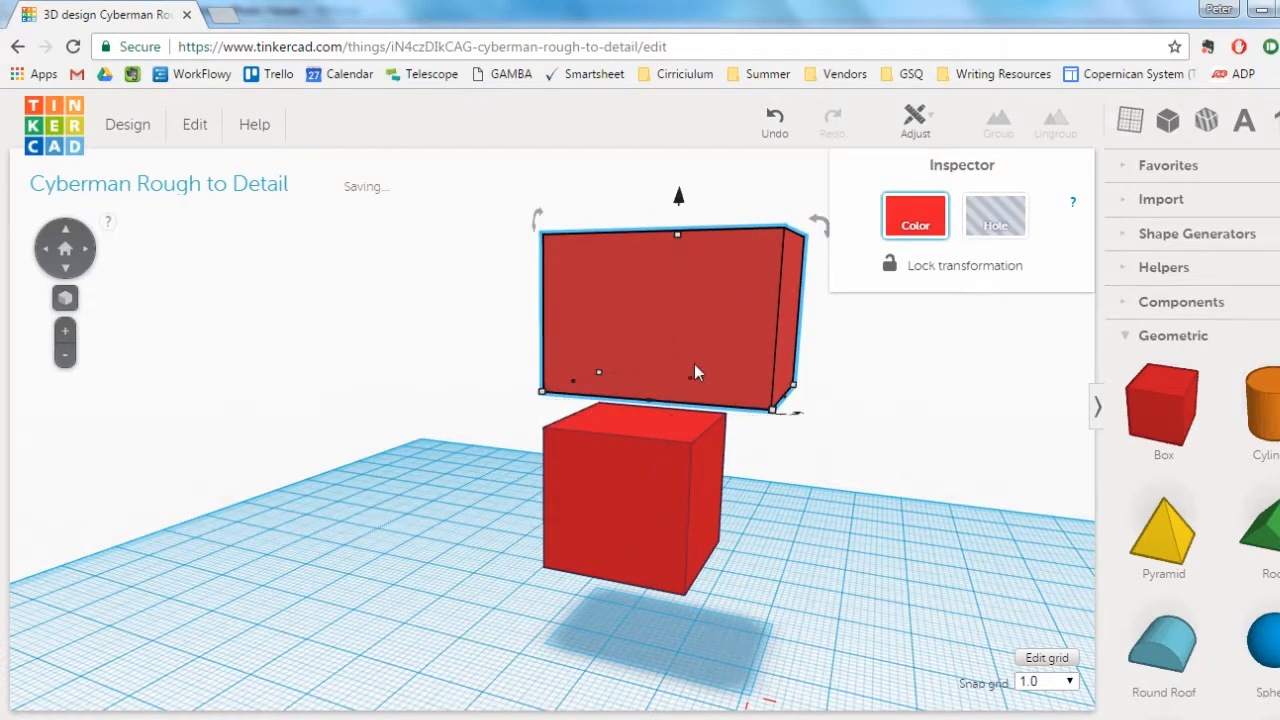
{"action": "left_click_drag", "start_coordinate": [650, 407], "coordinate": [559, 446]}
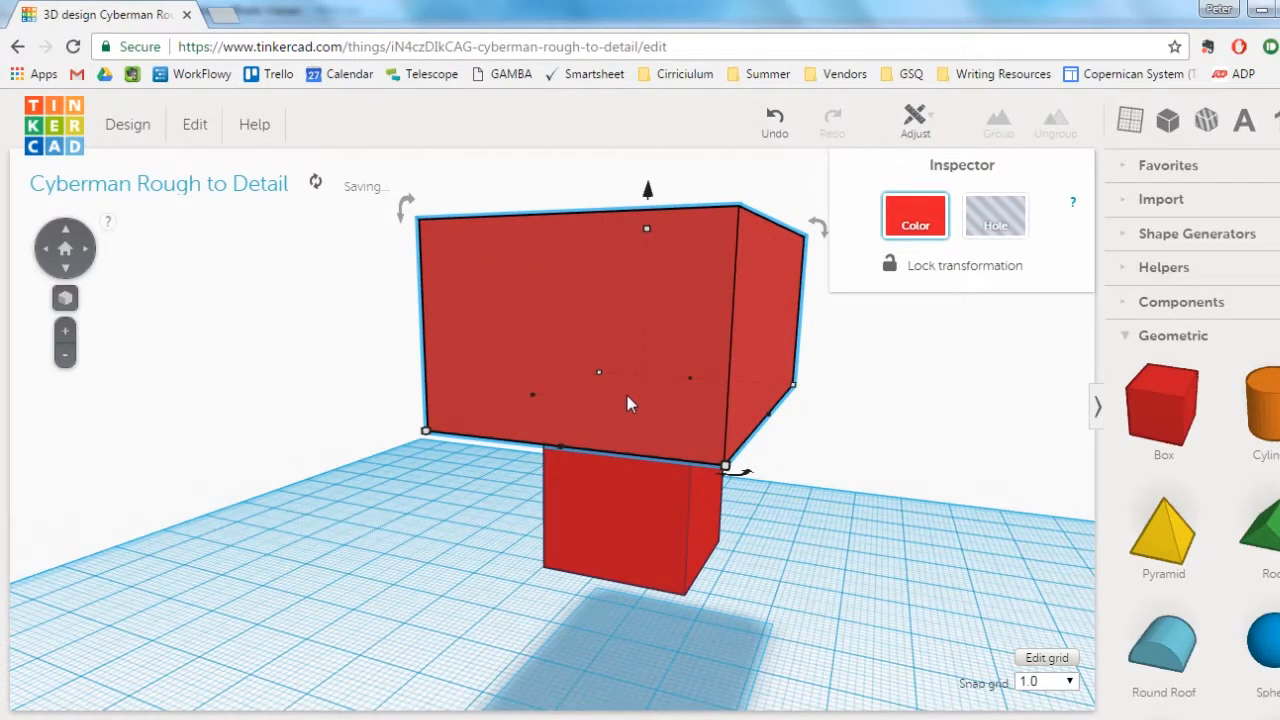
{"action": "key", "text": "ctrl+z"}
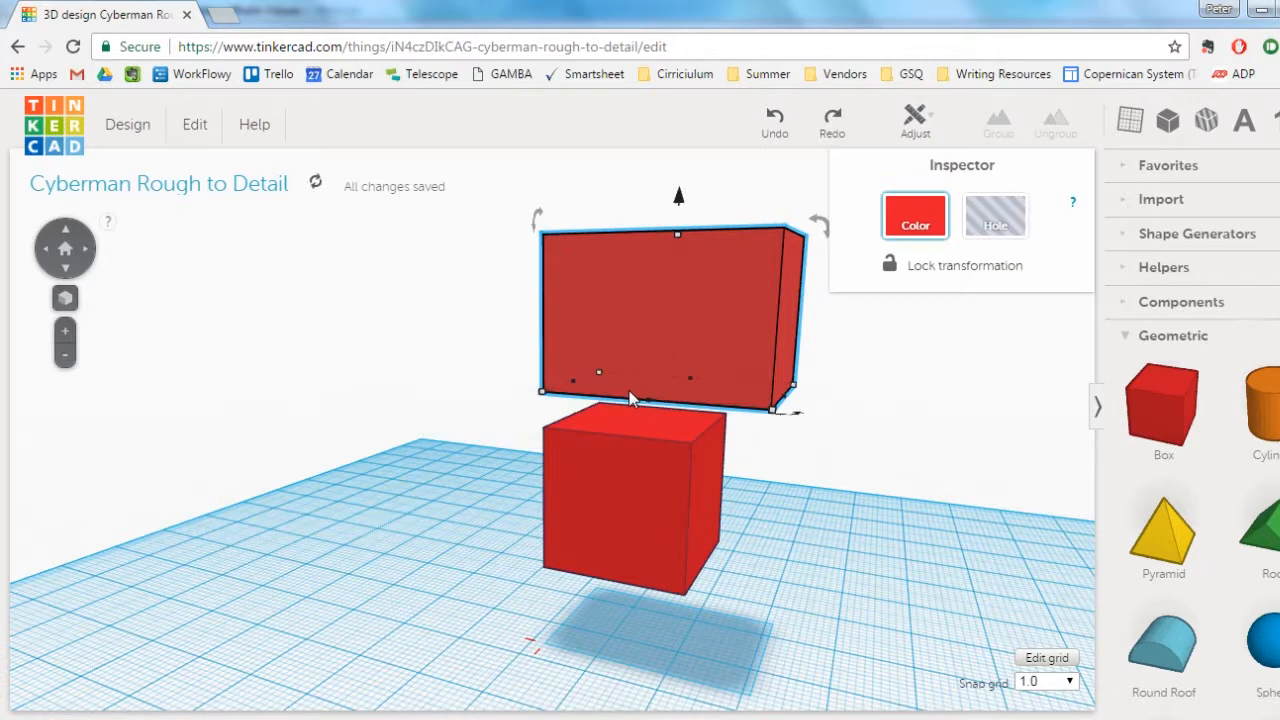
{"action": "key", "text": "ctrl+z"}
- Scale the upper box wider and deeper symmetrically about its centre so it overhangs the lower box
{"action": "left_click", "coordinate": [636, 330]}
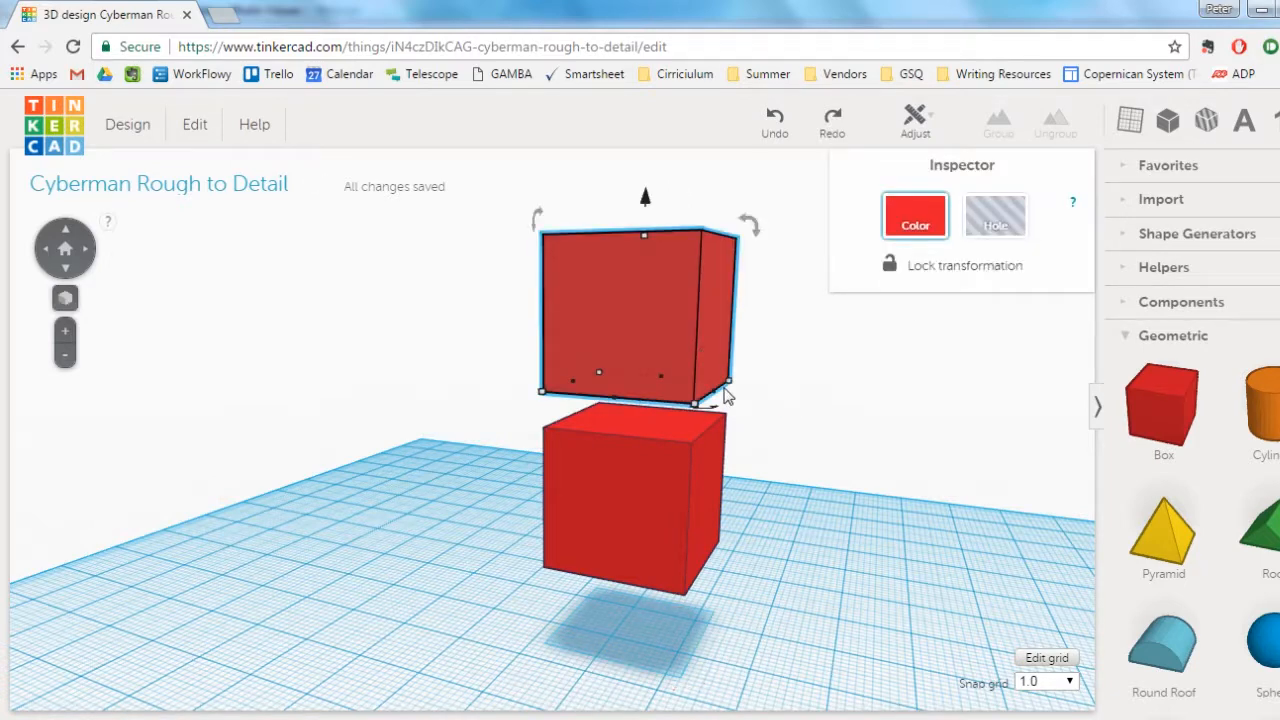
{"action": "mouse_move", "coordinate": [716, 399]}
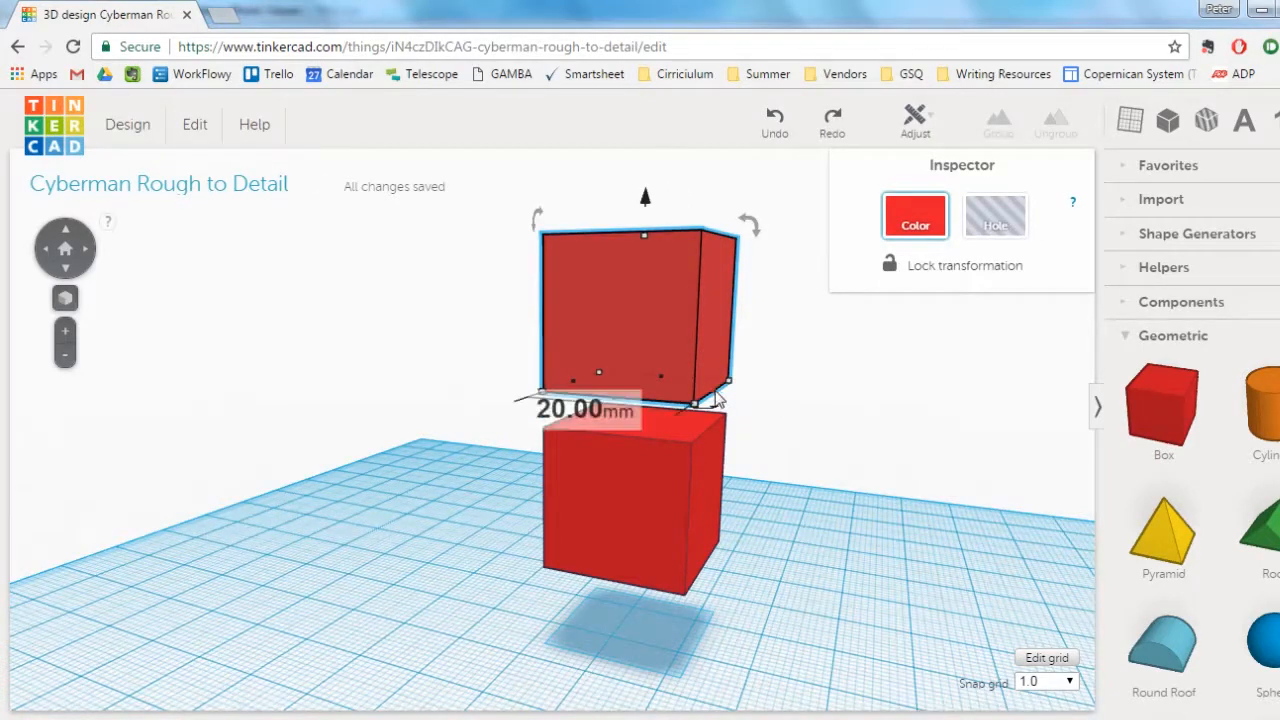
{"action": "left_click_drag", "start_coordinate": [716, 399], "coordinate": [755, 407], "text": "alt"}
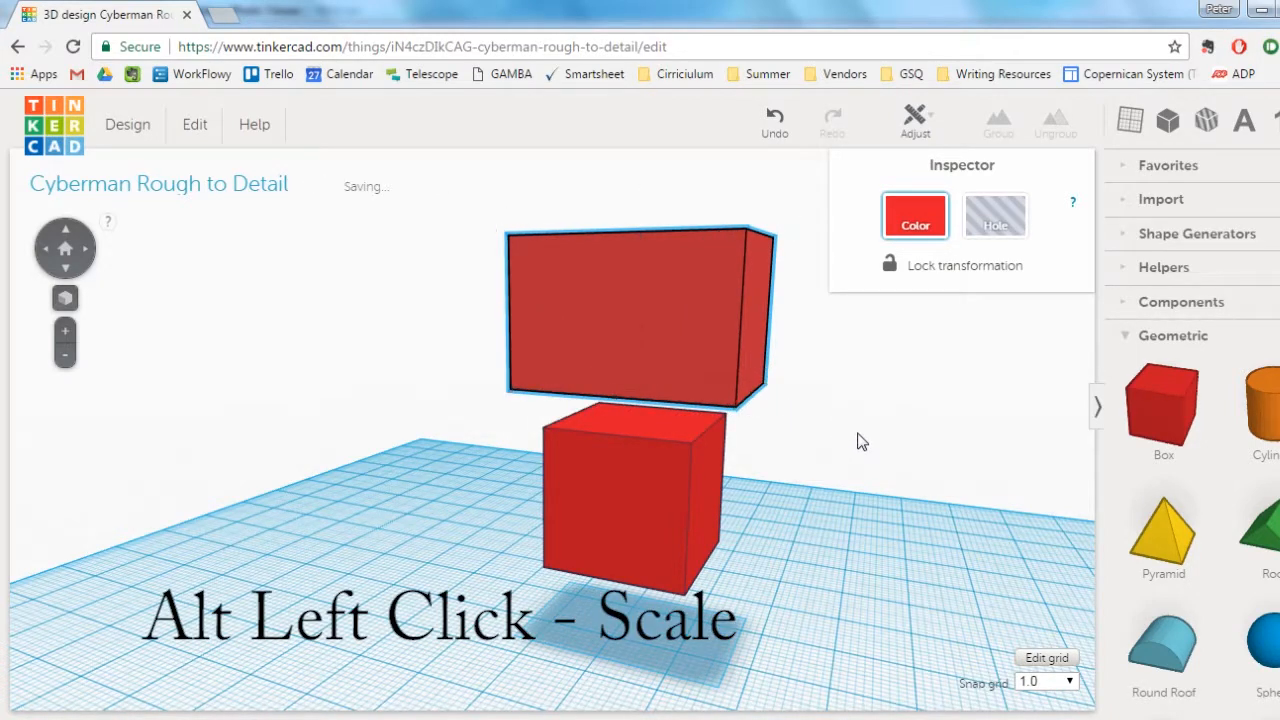
{"action": "right_click_drag", "start_coordinate": [857, 440], "coordinate": [724, 453]}
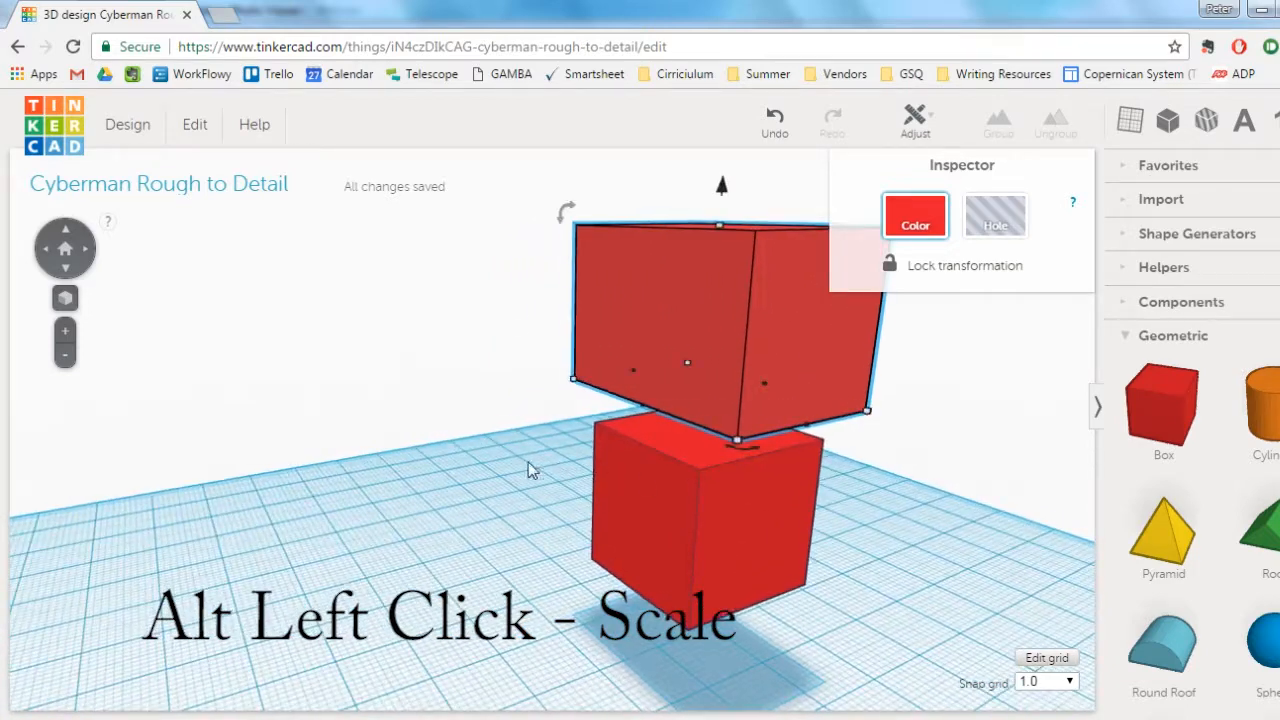
{"action": "mouse_move", "coordinate": [645, 411]}
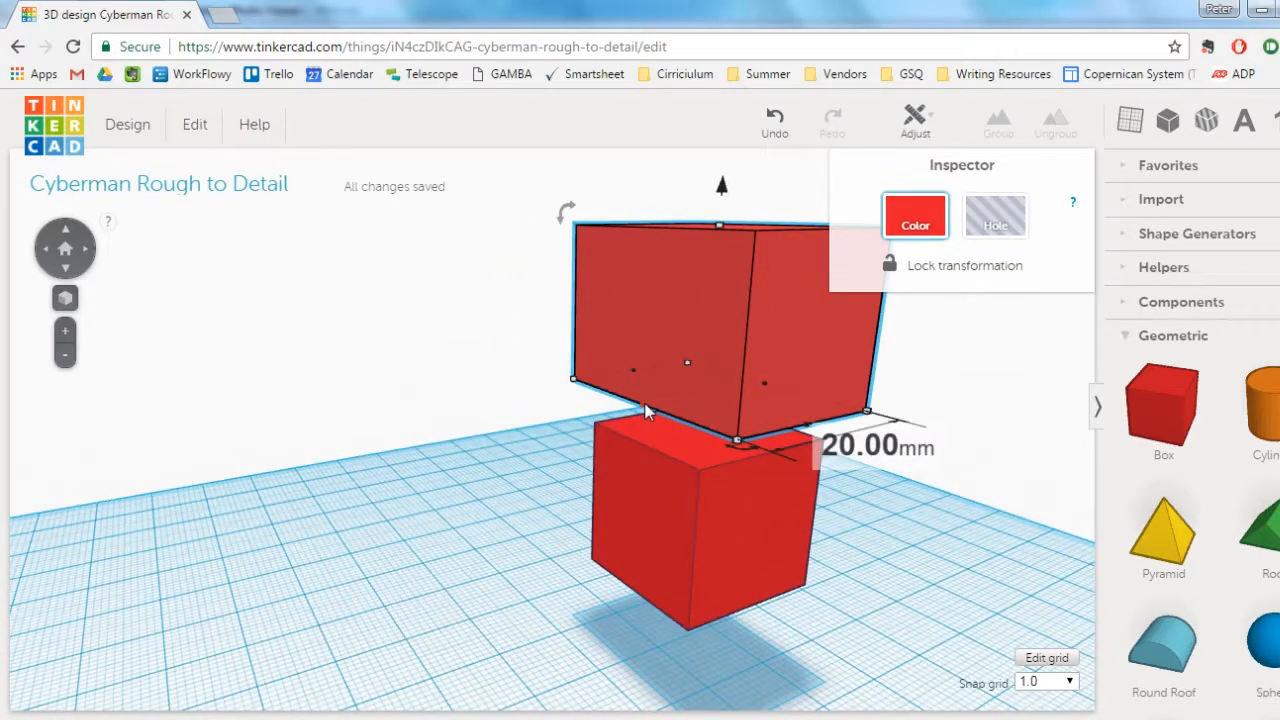
{"action": "left_click_drag", "start_coordinate": [645, 411], "coordinate": [621, 408]}
{"action": "mouse_move", "coordinate": [621, 408]}
{"action": "right_mouse_down"}
{"action": "mouse_move", "coordinate": [502, 466]}
{"action": "mouse_move", "coordinate": [657, 423]}
{"action": "mouse_move", "coordinate": [628, 420]}
{"action": "right_mouse_up"}
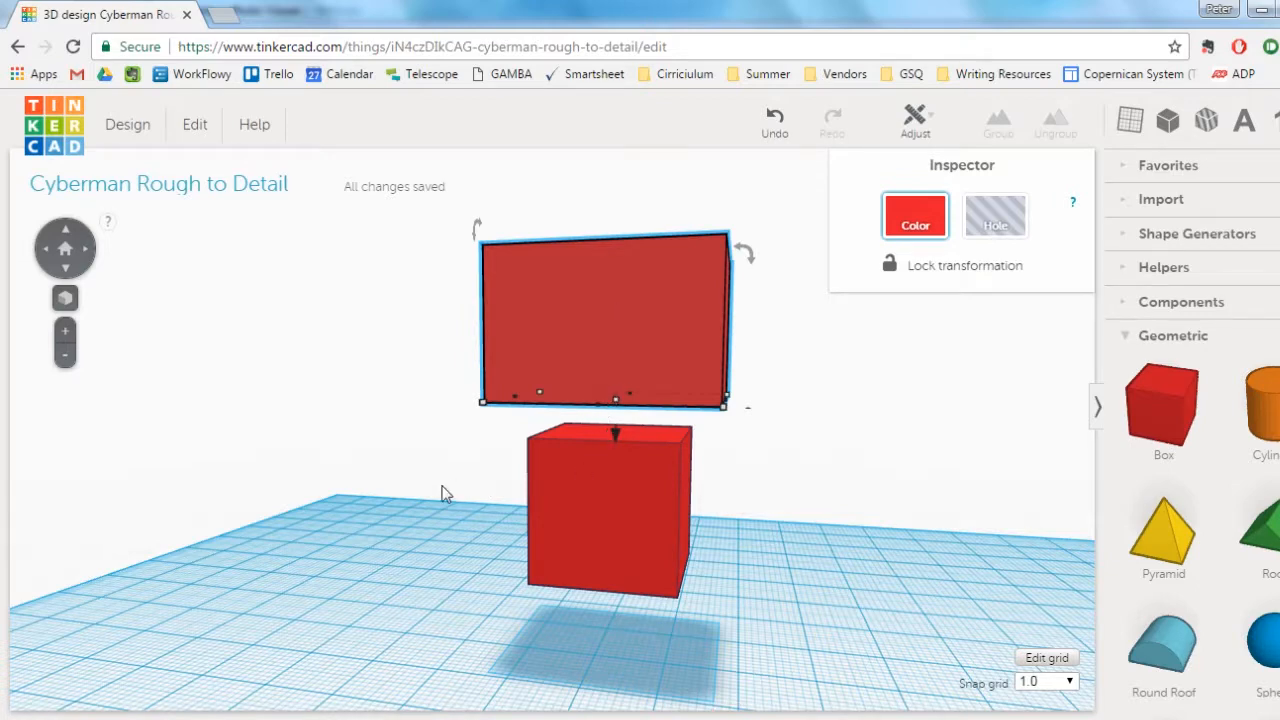
- Increase the upper box's height slightly, scaling it symmetrically about its centre
{"action": "right_click_drag", "start_coordinate": [443, 491], "coordinate": [388, 527]}
{"action": "mouse_move", "coordinate": [660, 227]}
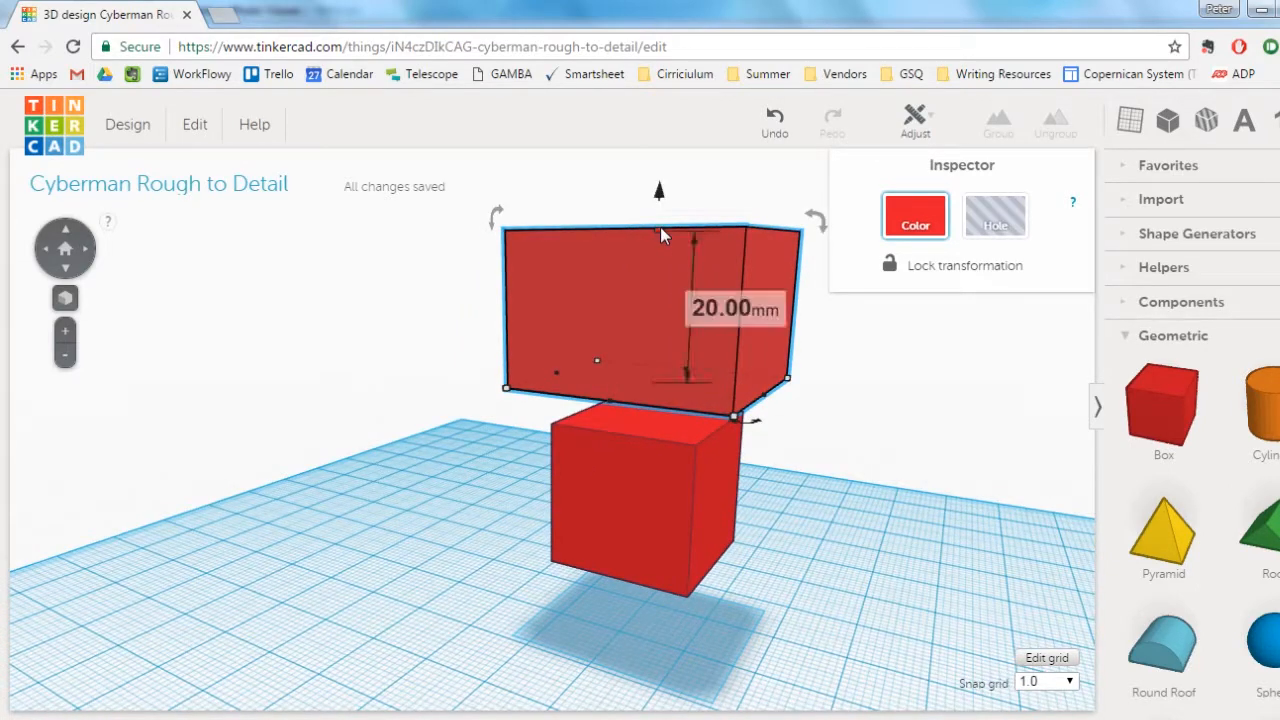
{"action": "left_click_drag", "start_coordinate": [660, 227], "coordinate": [660, 211]}
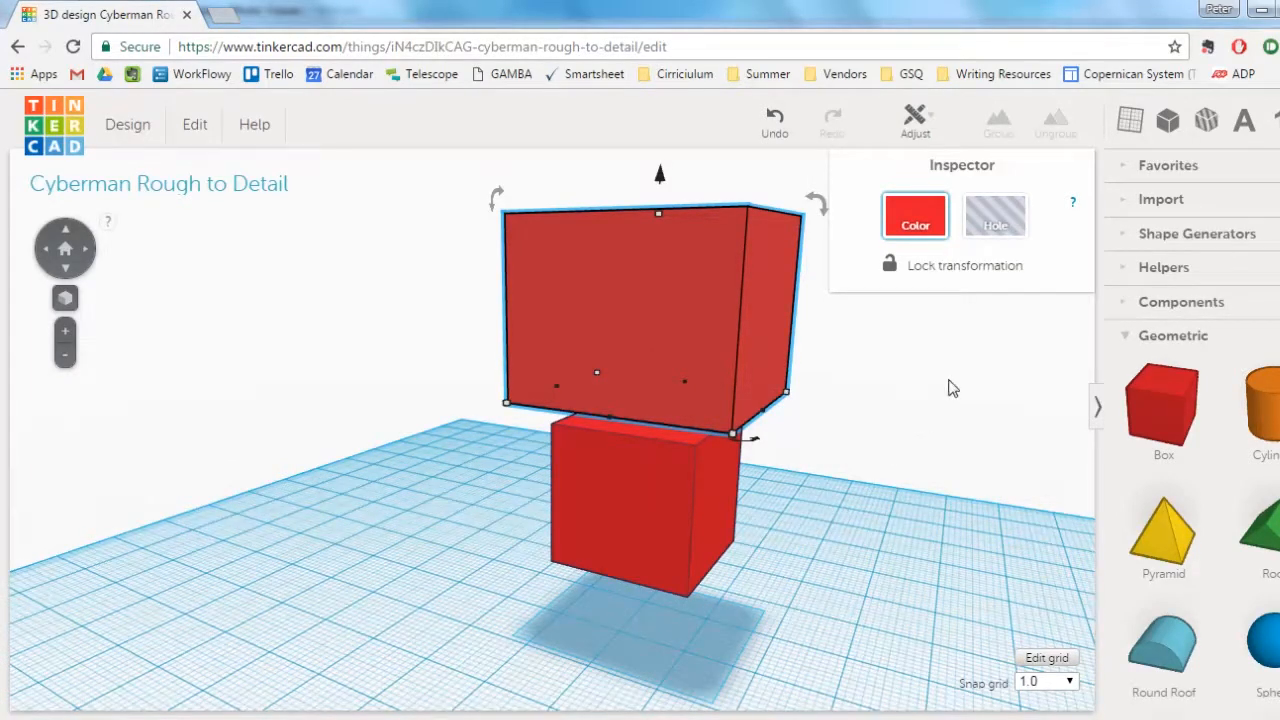
- Try the workplane on the upper box's side and front faces, and return it to the ground grid
{"action": "left_click", "coordinate": [1168, 270]}
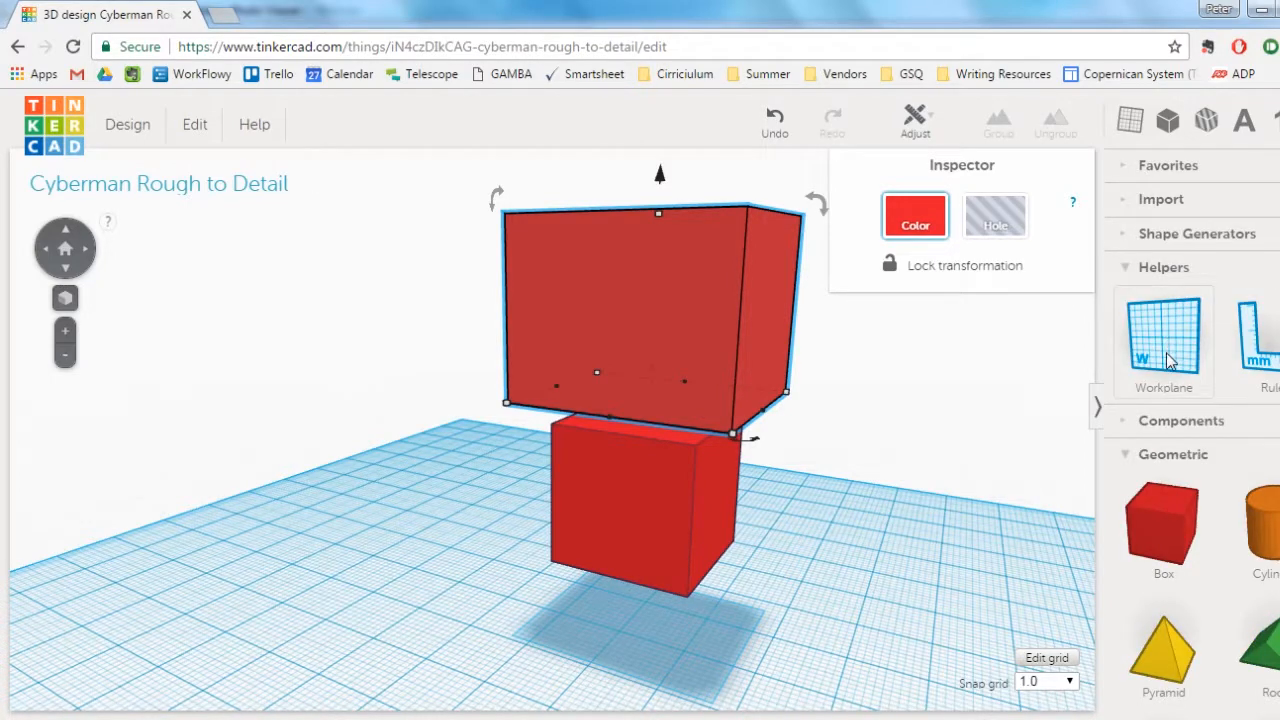
{"action": "left_click_drag", "start_coordinate": [1170, 360], "coordinate": [761, 349]}
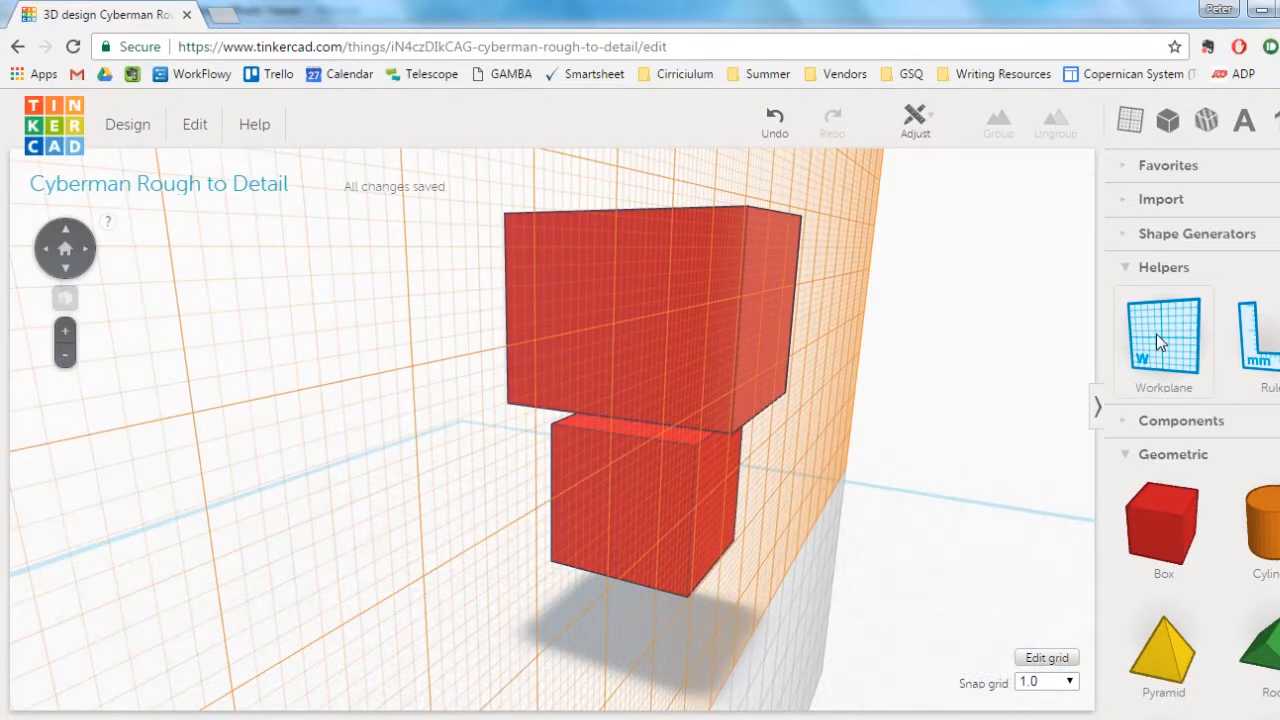
{"action": "left_click_drag", "start_coordinate": [1156, 340], "coordinate": [622, 339]}
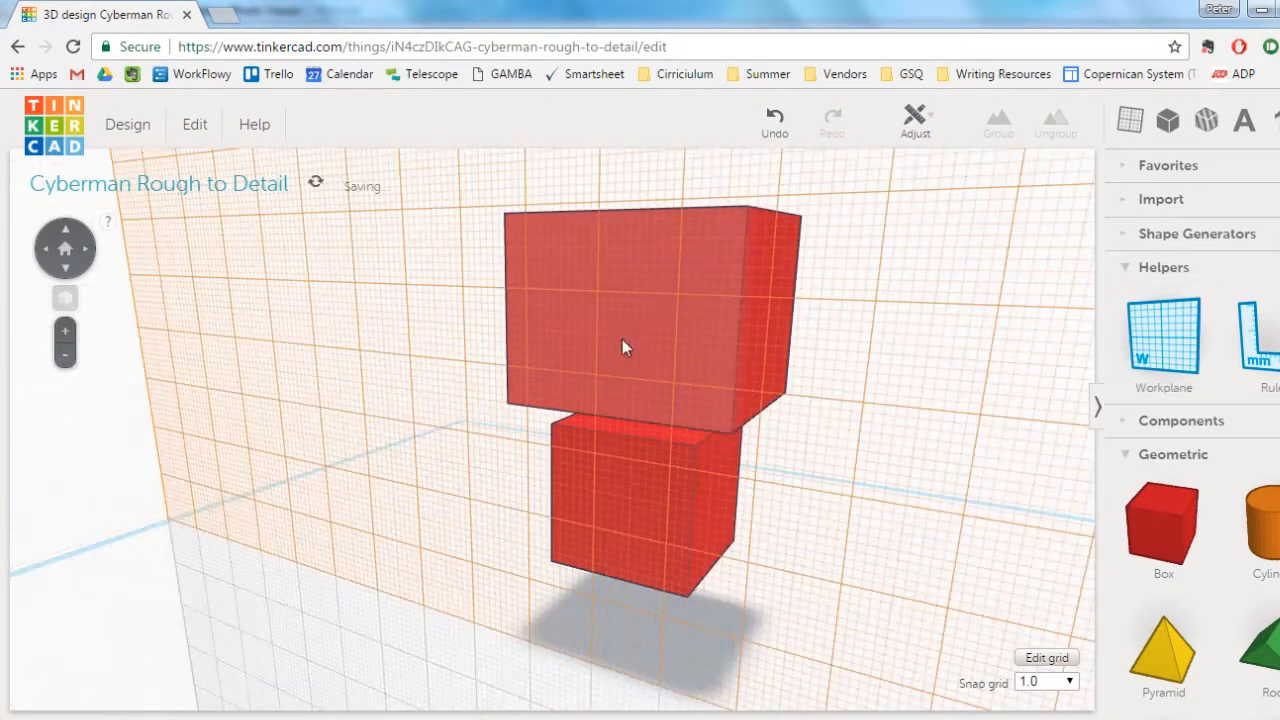
{"action": "left_click_drag", "start_coordinate": [1150, 338], "coordinate": [814, 591]}
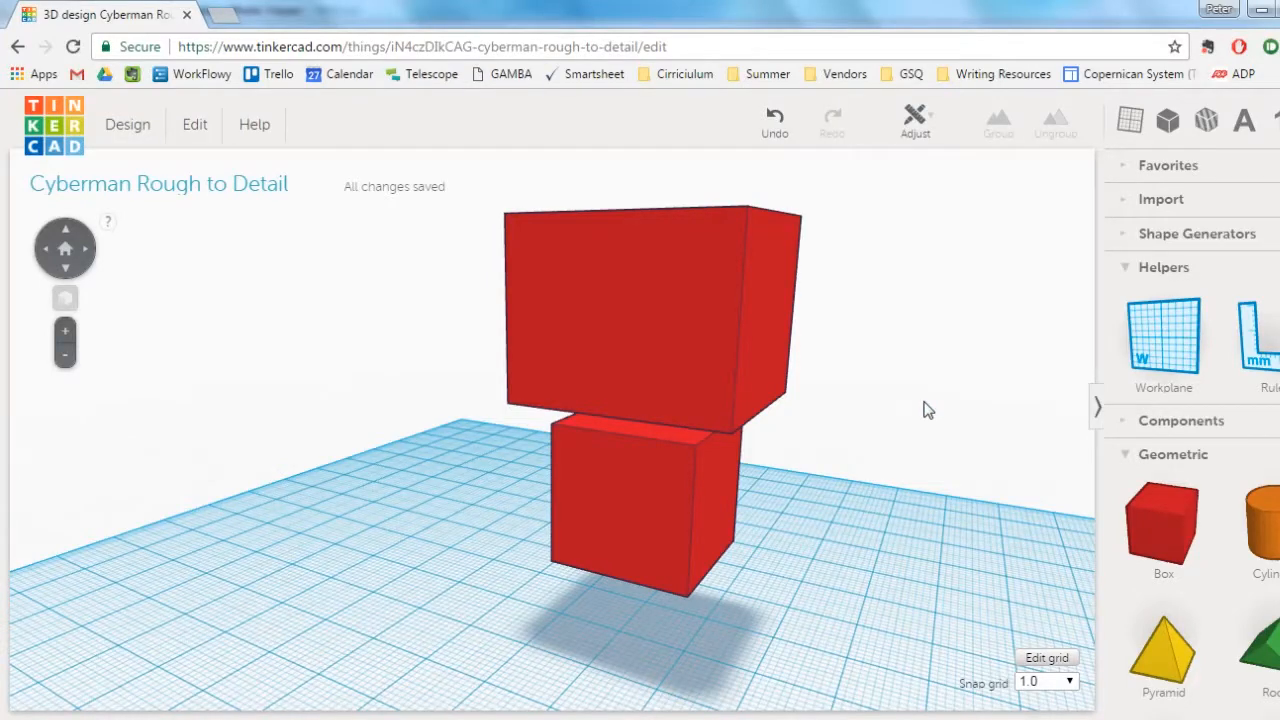
{"action": "left_click", "coordinate": [768, 331]}
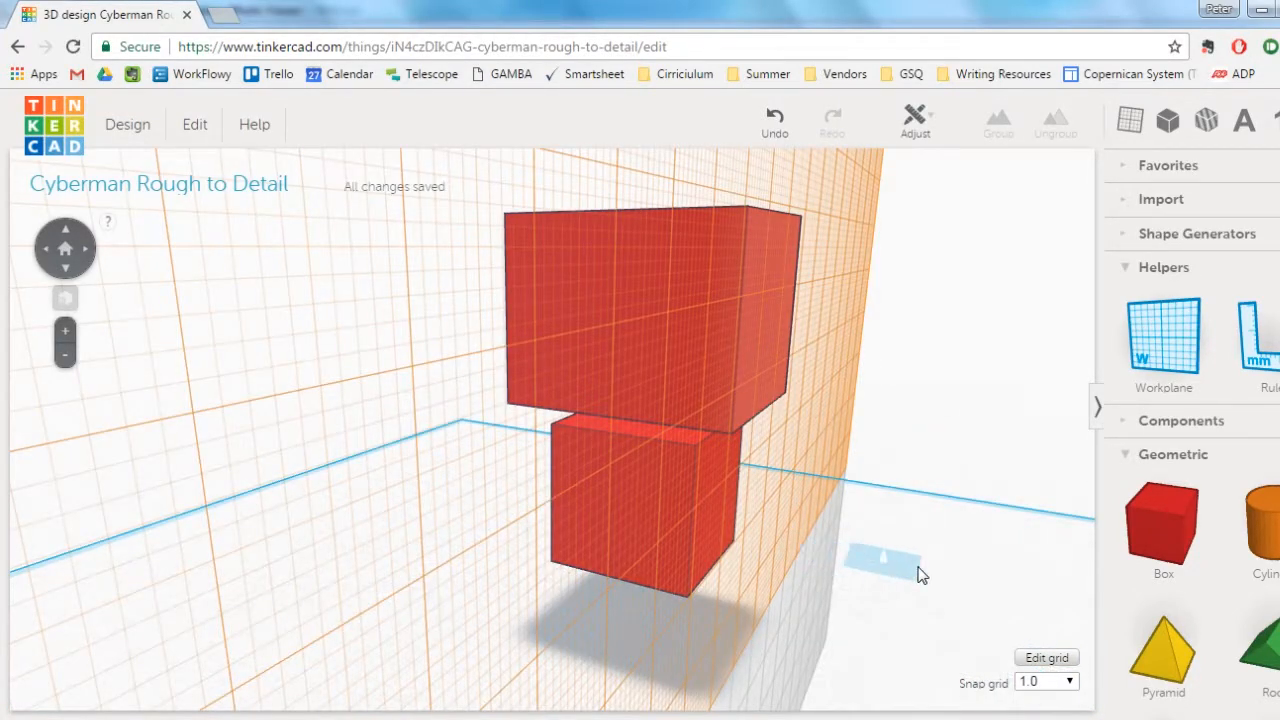
{"action": "left_click", "coordinate": [920, 575]}
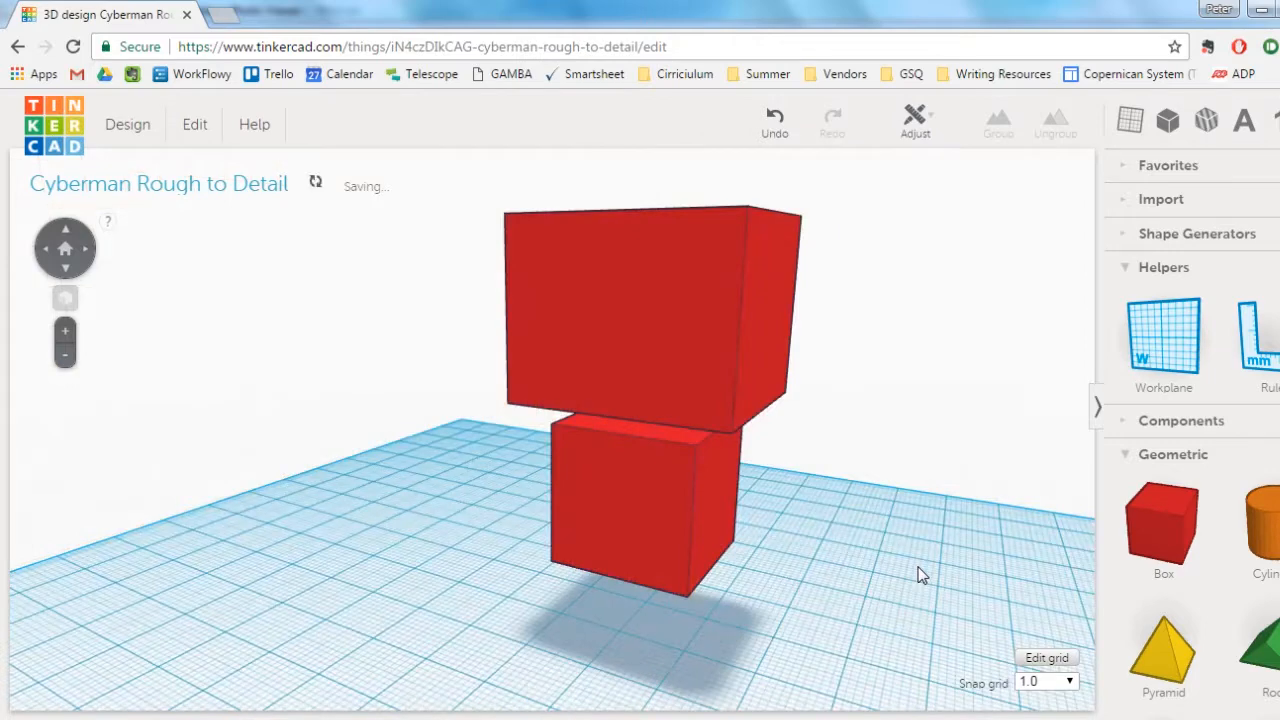
- Set the workplane on the lower box's side face and place a new box against that face
{"action": "right_click_drag", "start_coordinate": [795, 528], "coordinate": [711, 491]}
{"action": "left_click", "coordinate": [715, 495]}
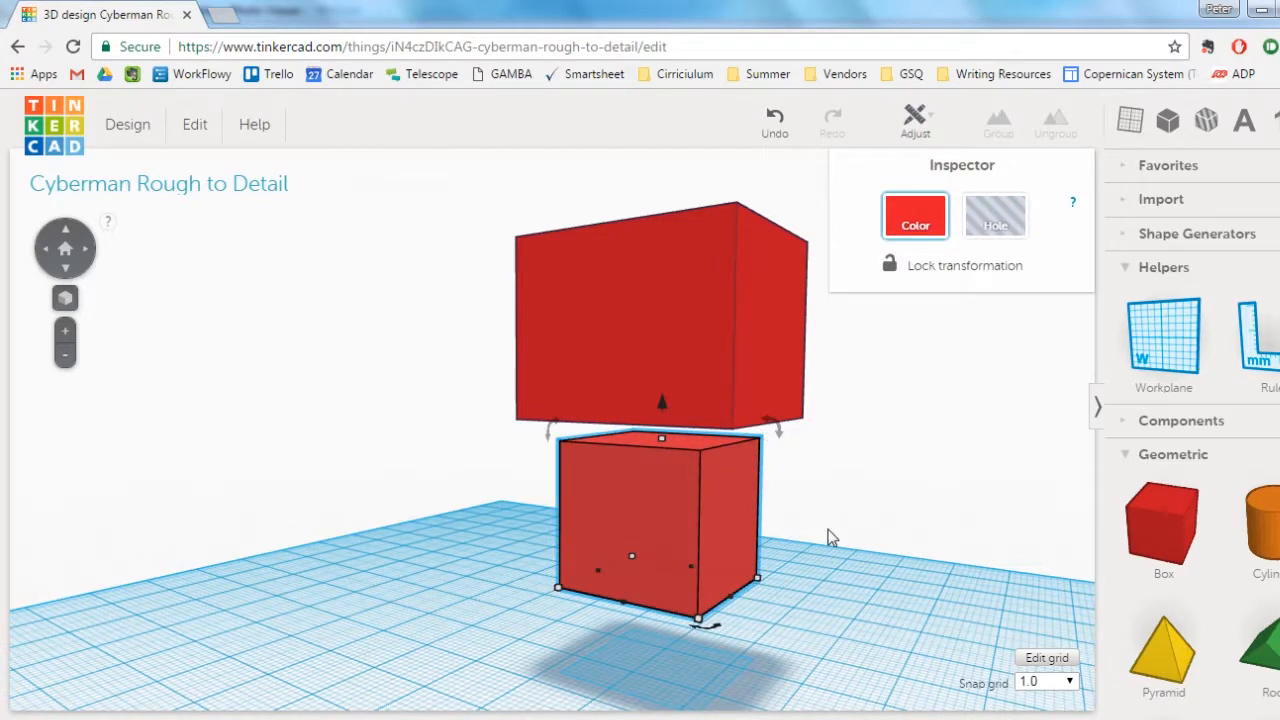
{"action": "left_click", "coordinate": [729, 504]}
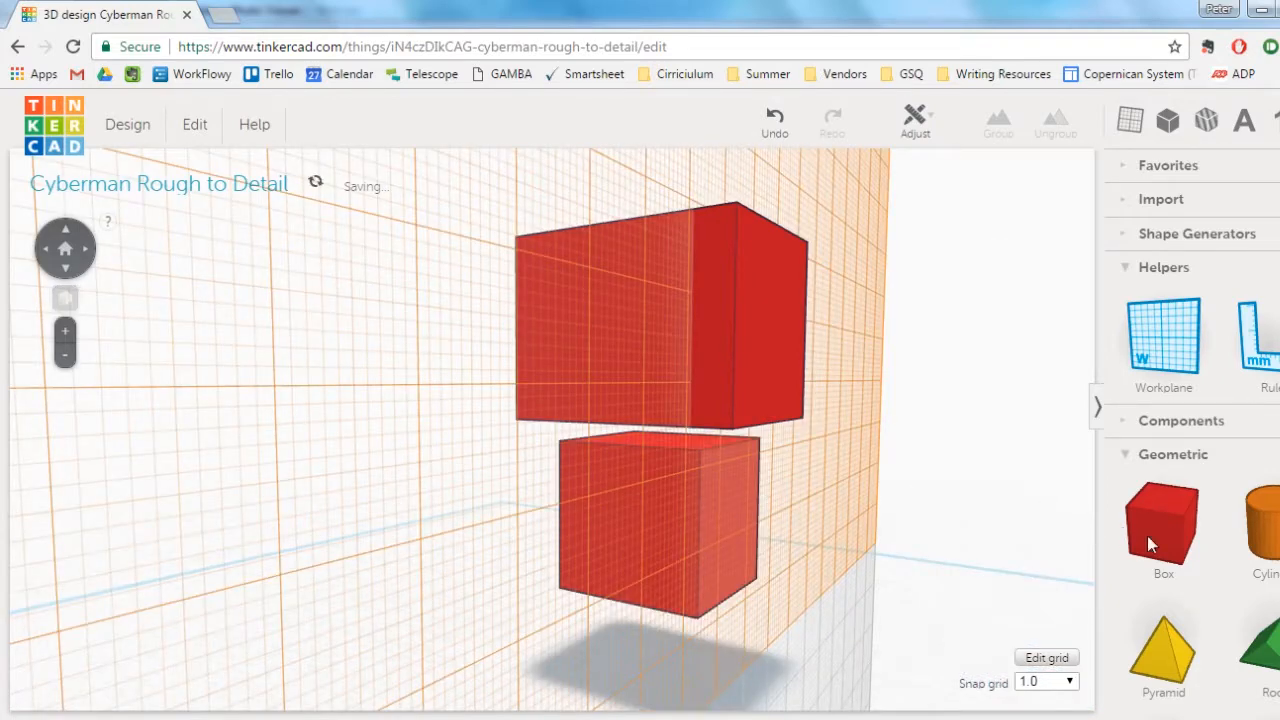
{"action": "left_click_drag", "start_coordinate": [852, 562], "coordinate": [742, 548]}
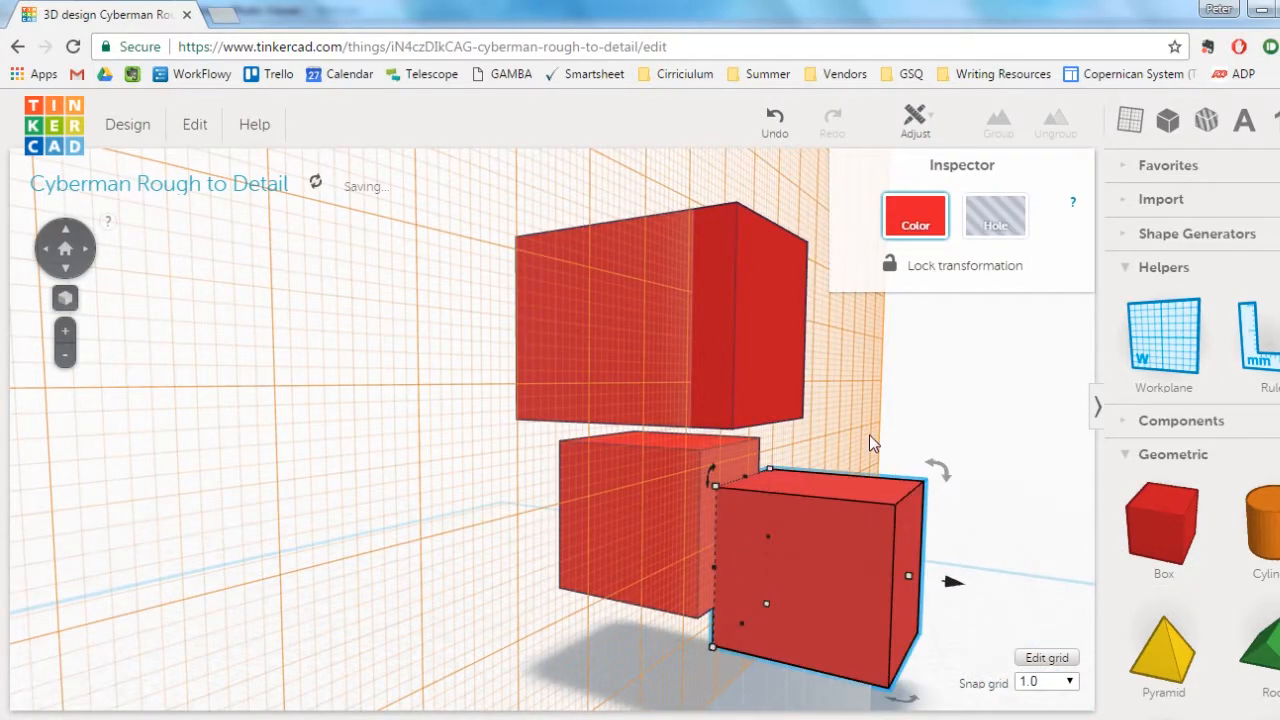
- Make the new side box thinner and narrower so it forms a slim upright arm block
{"action": "right_click_drag", "start_coordinate": [869, 434], "coordinate": [865, 569]}
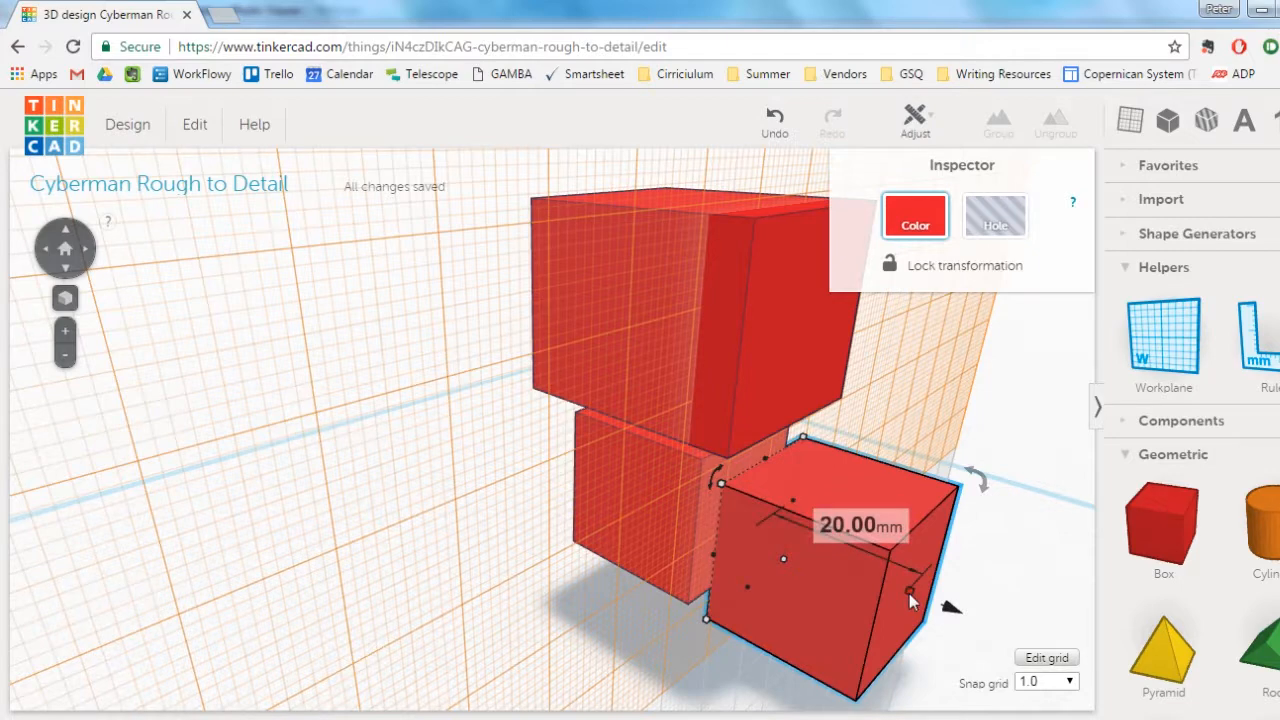
{"action": "left_click_drag", "start_coordinate": [909, 593], "coordinate": [850, 572]}
{"action": "right_click_drag", "start_coordinate": [950, 508], "coordinate": [872, 504]}
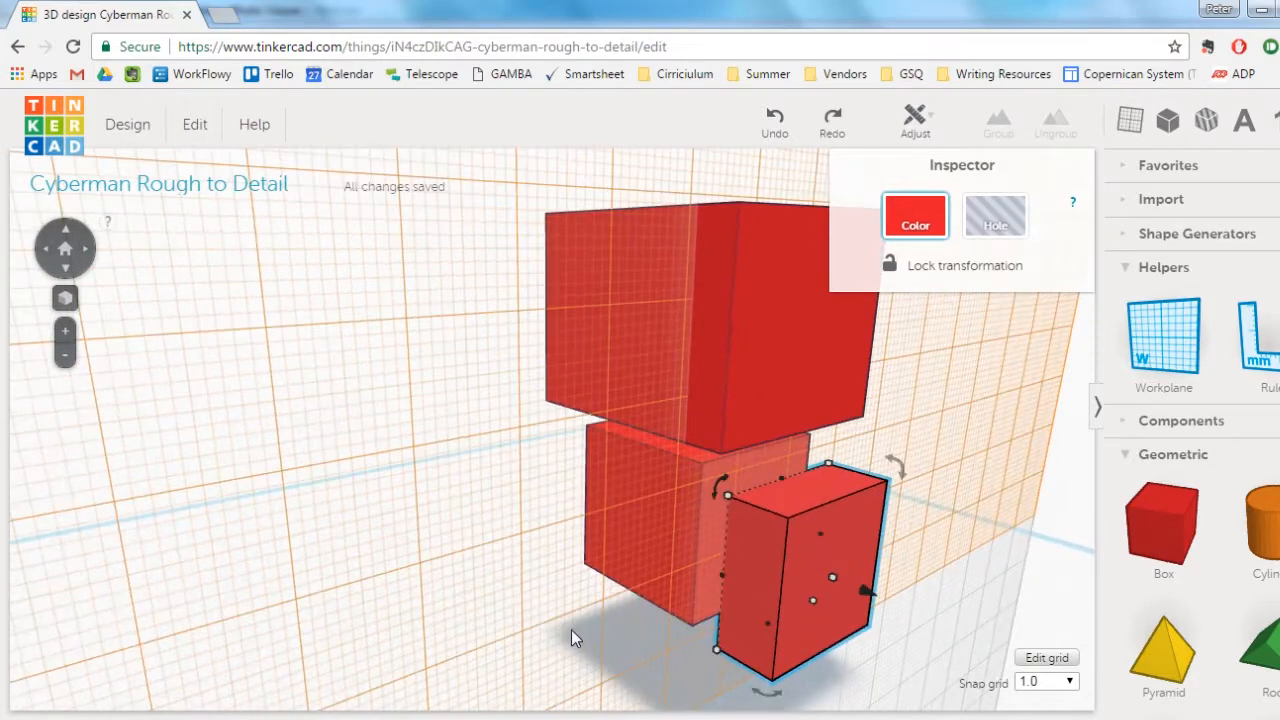
{"action": "left_click_drag", "start_coordinate": [718, 652], "coordinate": [772, 632]}
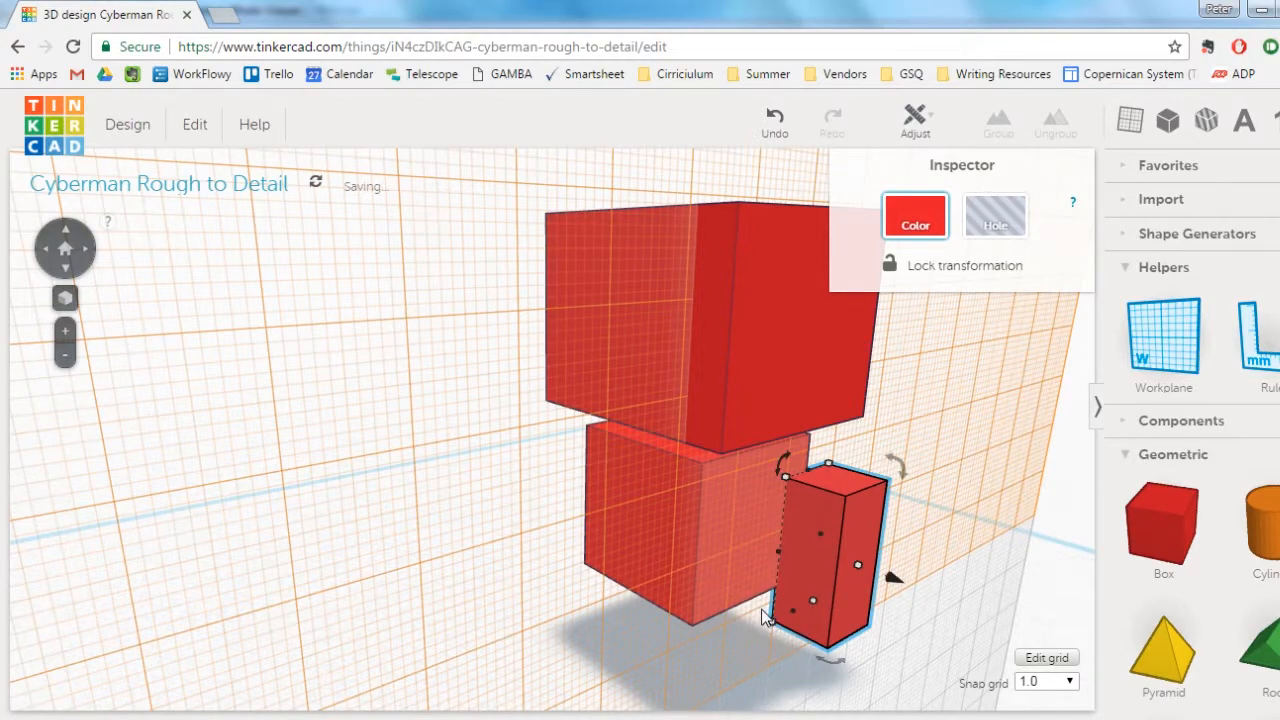
- Reposition the arm block near the middle of the lower box's side and bring it in close to that face
{"action": "right_click_drag", "start_coordinate": [765, 617], "coordinate": [750, 577]}
{"action": "left_click", "coordinate": [959, 417]}
{"action": "left_click", "coordinate": [817, 512]}
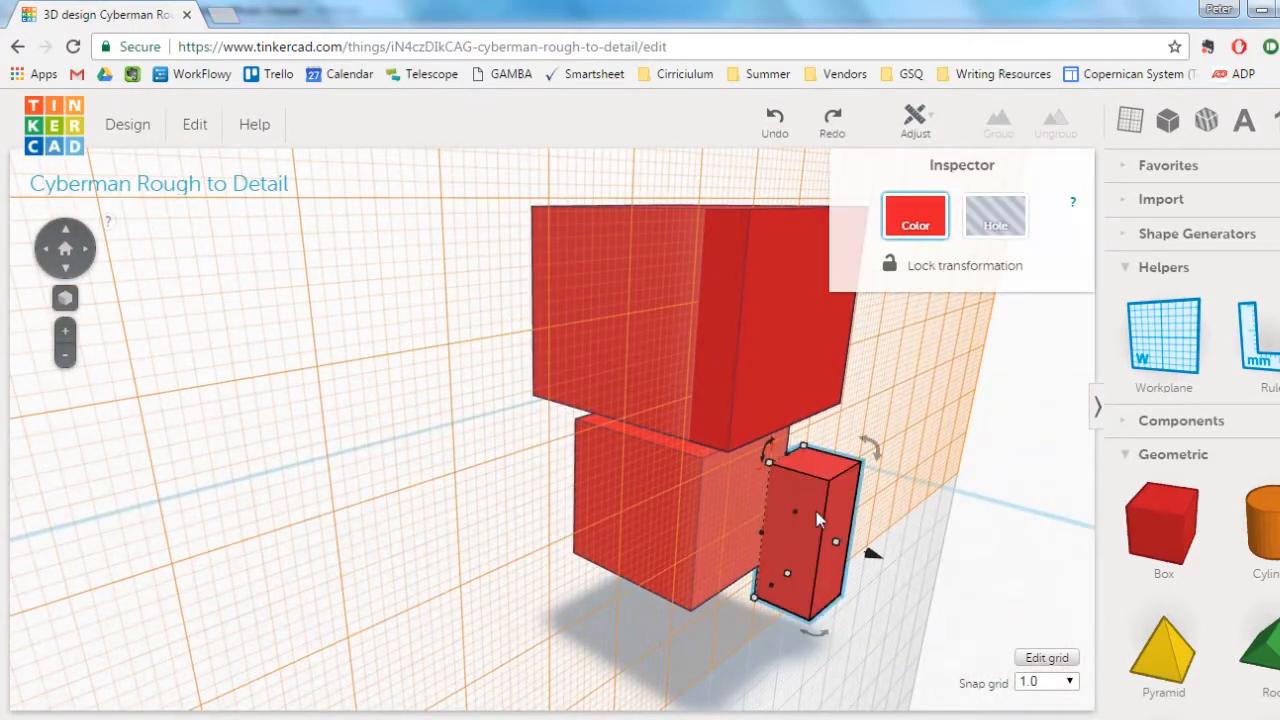
{"action": "left_click_drag", "start_coordinate": [871, 556], "coordinate": [869, 593]}
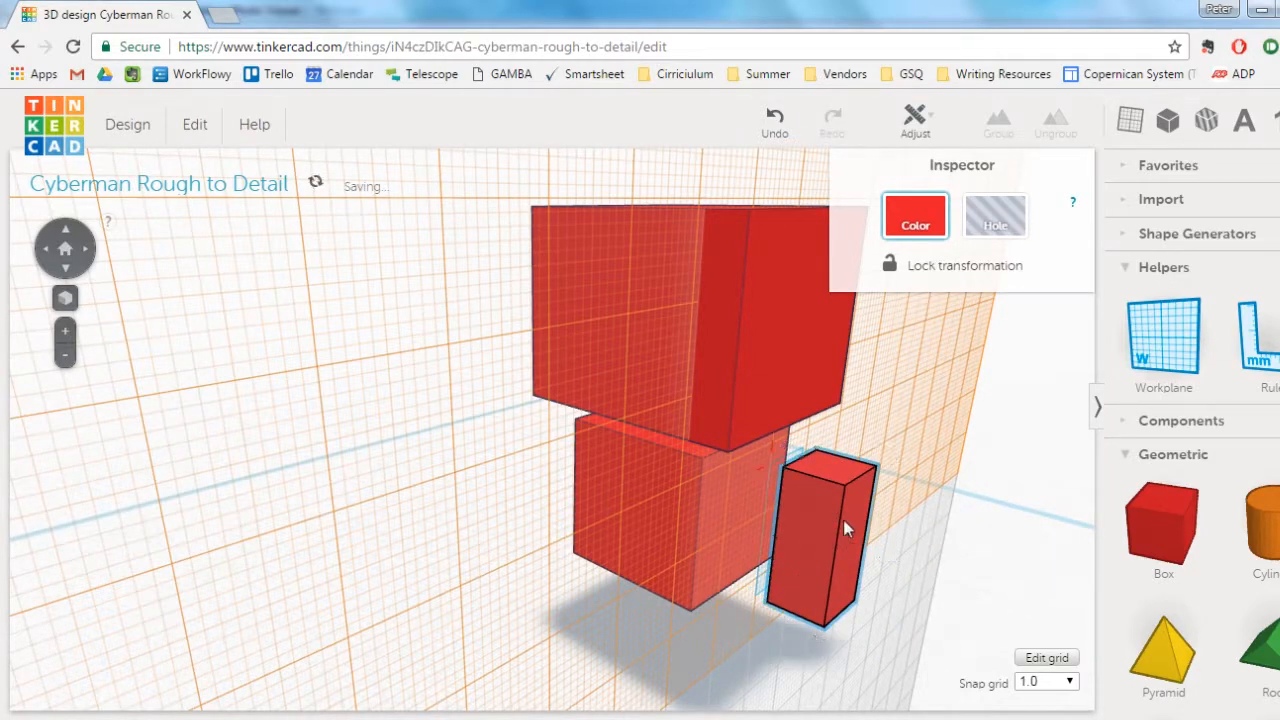
{"action": "left_click_drag", "start_coordinate": [843, 519], "coordinate": [790, 545]}
{"action": "right_click_drag", "start_coordinate": [790, 545], "coordinate": [654, 491]}
{"action": "left_click_drag", "start_coordinate": [687, 554], "coordinate": [702, 544]}
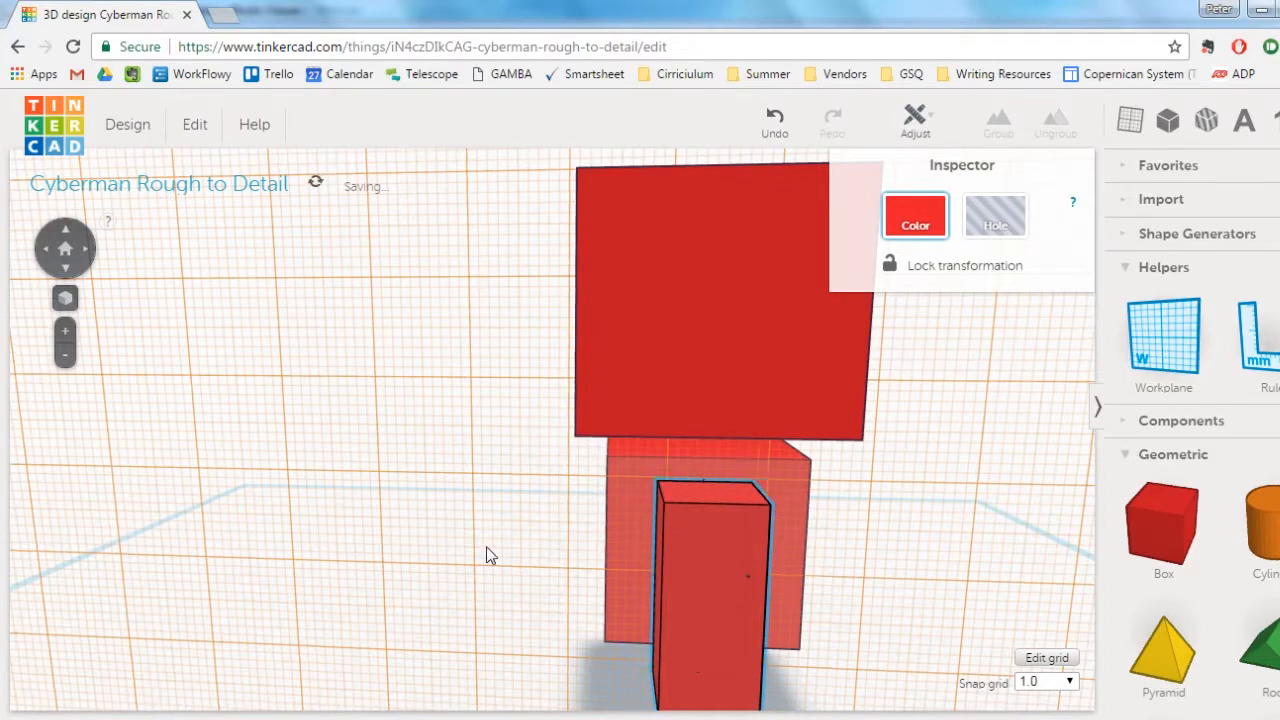
{"action": "right_click_drag", "start_coordinate": [490, 556], "coordinate": [833, 546]}
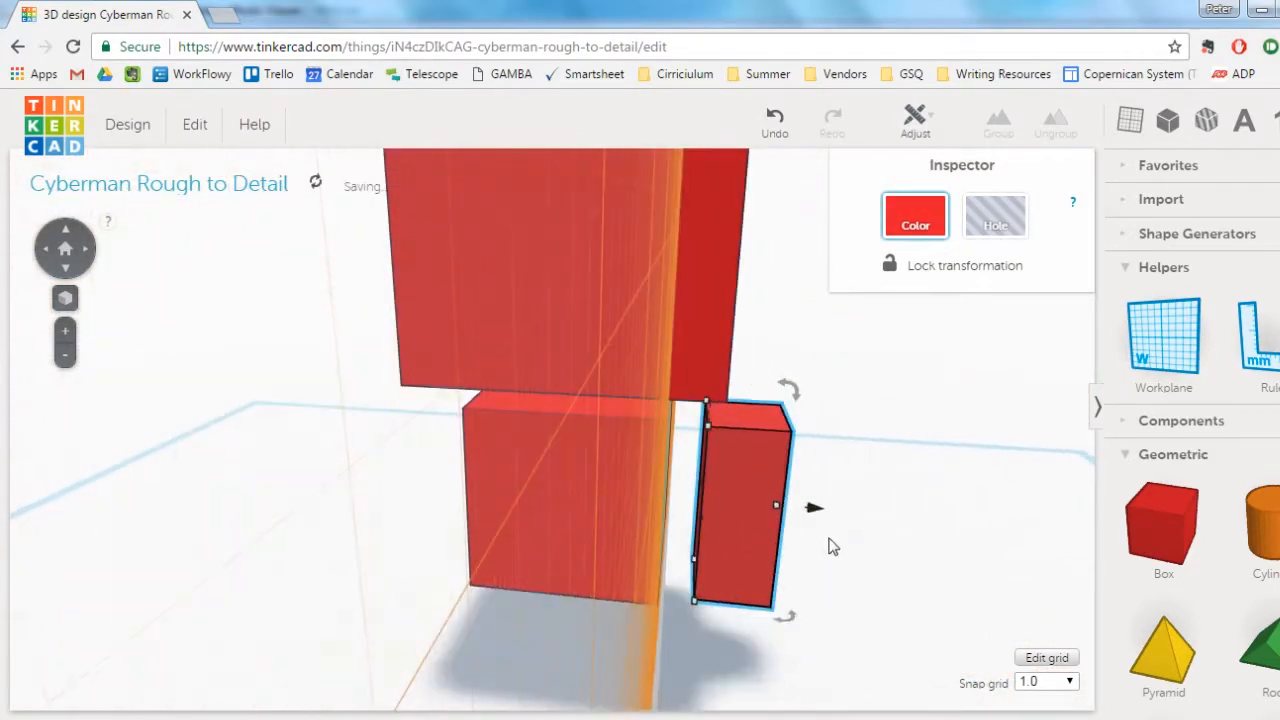
{"action": "left_click_drag", "start_coordinate": [814, 508], "coordinate": [779, 506]}
- Lengthen the arm block downwards to 26 mm
{"action": "right_click_drag", "start_coordinate": [893, 606], "coordinate": [772, 556]}
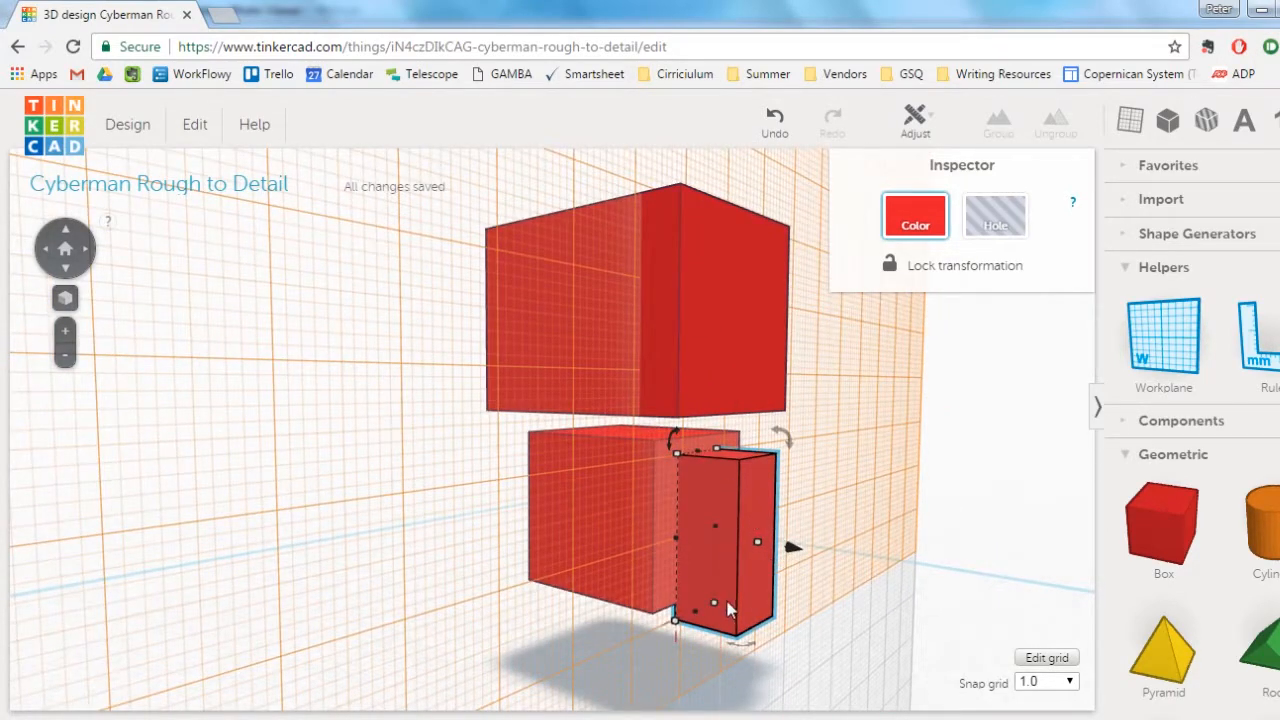
{"action": "left_click_drag", "start_coordinate": [677, 624], "coordinate": [679, 676]}
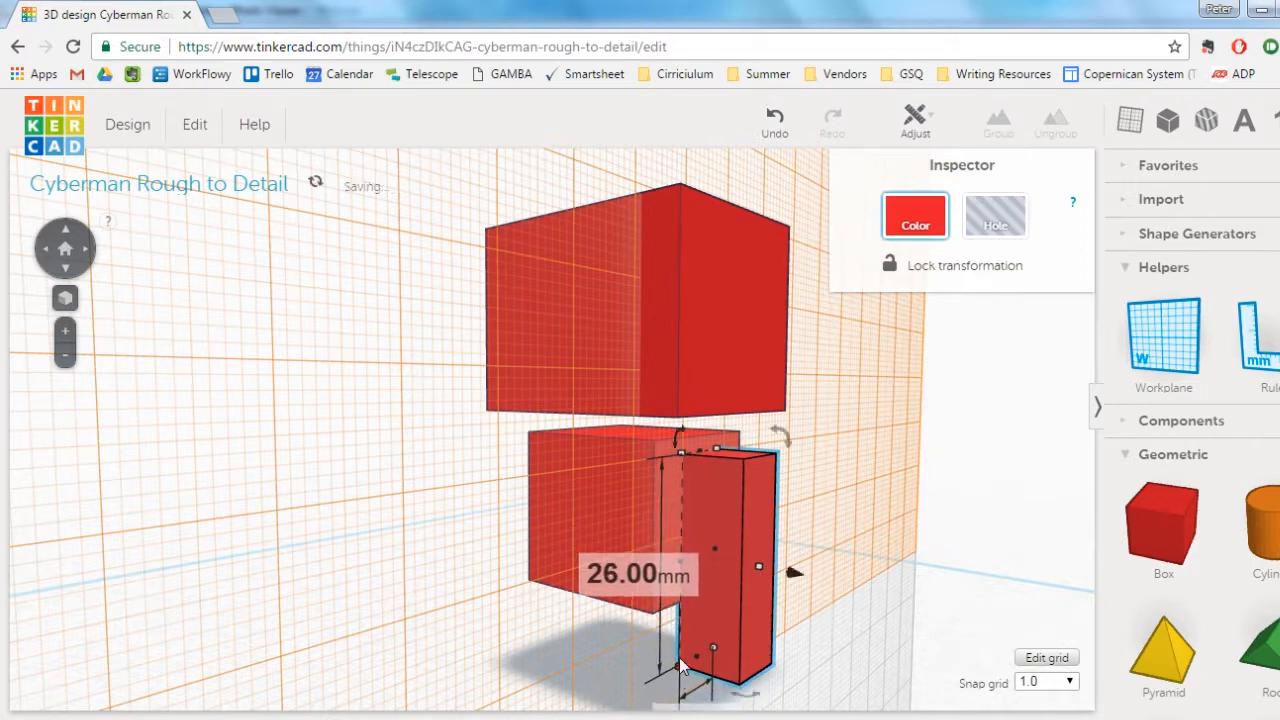
{"action": "left_click", "coordinate": [856, 473]}
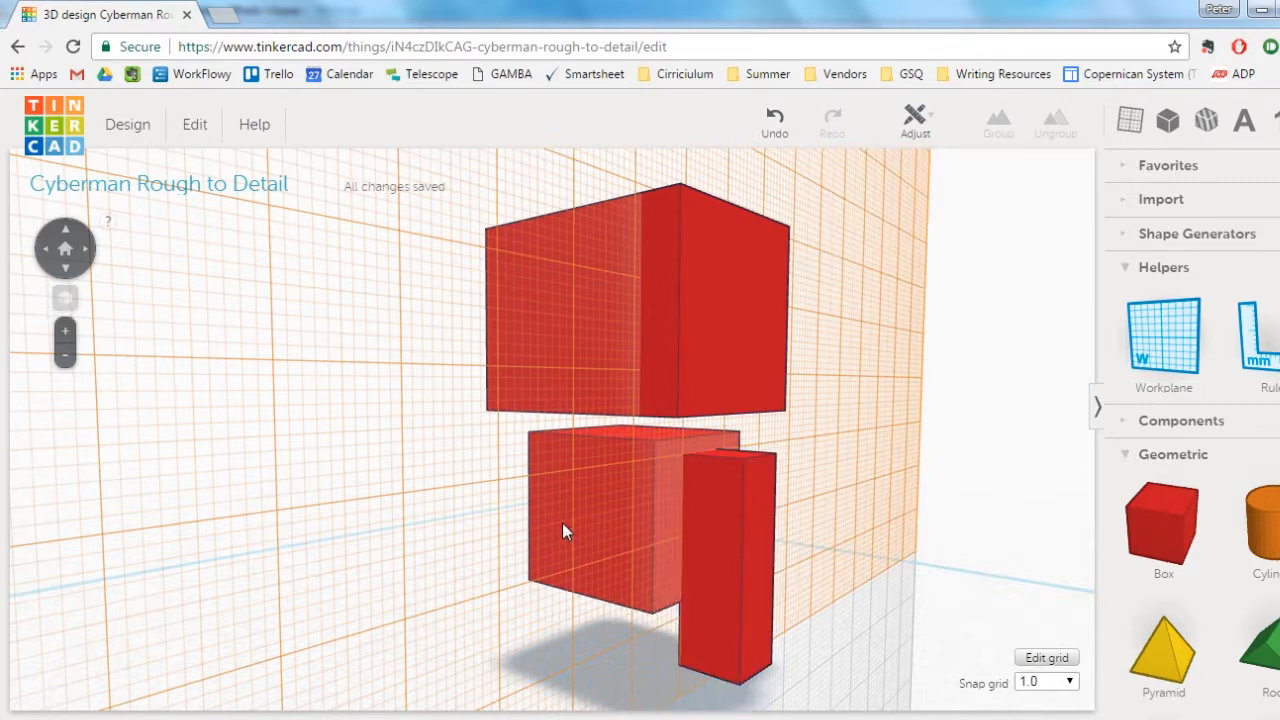
- Examine the shoulders and arms in the Cyberman Reference 02.jpg image, and return to the 3D design
{"action": "right_click_drag", "start_coordinate": [561, 523], "coordinate": [563, 517]}
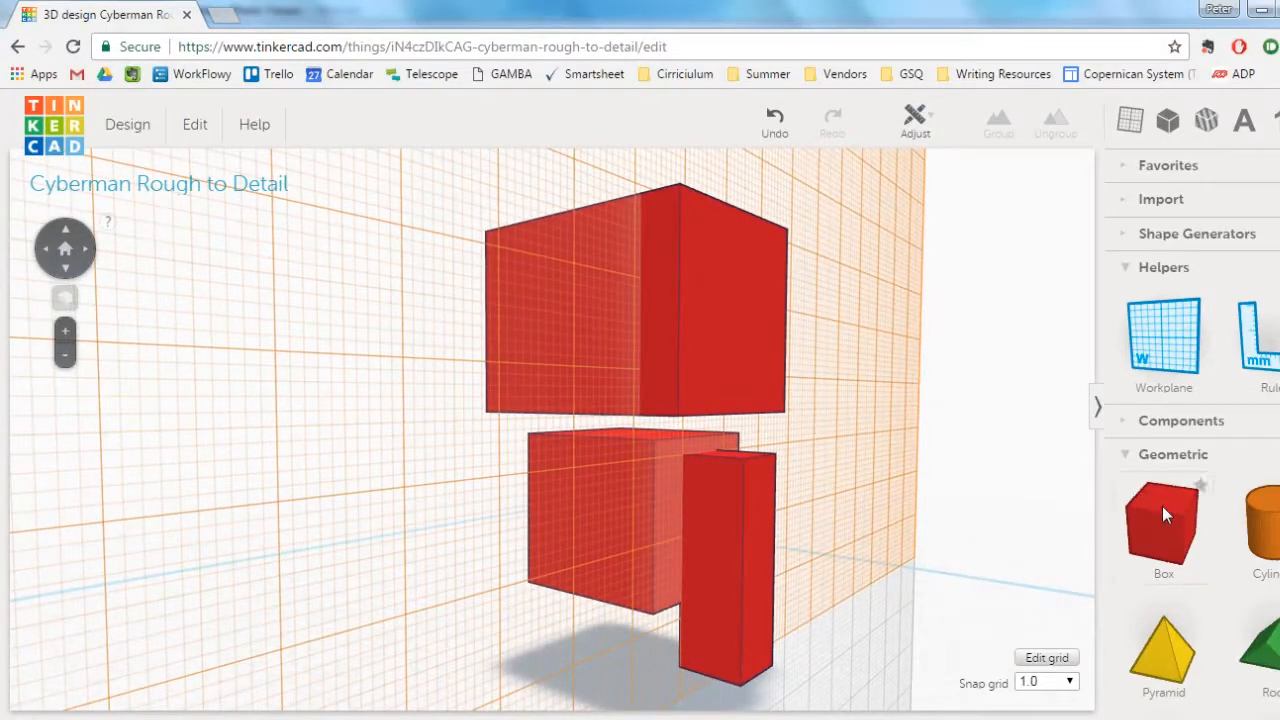
{"action": "left_click", "coordinate": [712, 500]}
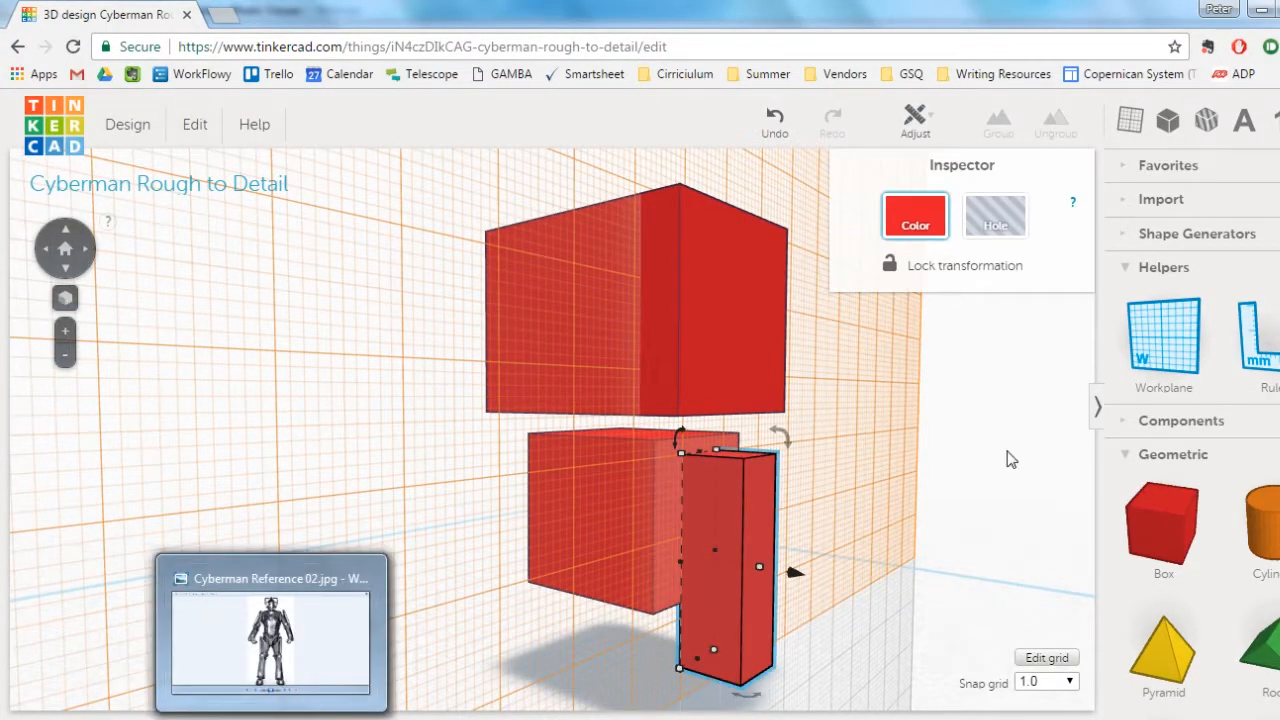
{"action": "left_click", "coordinate": [478, 574]}
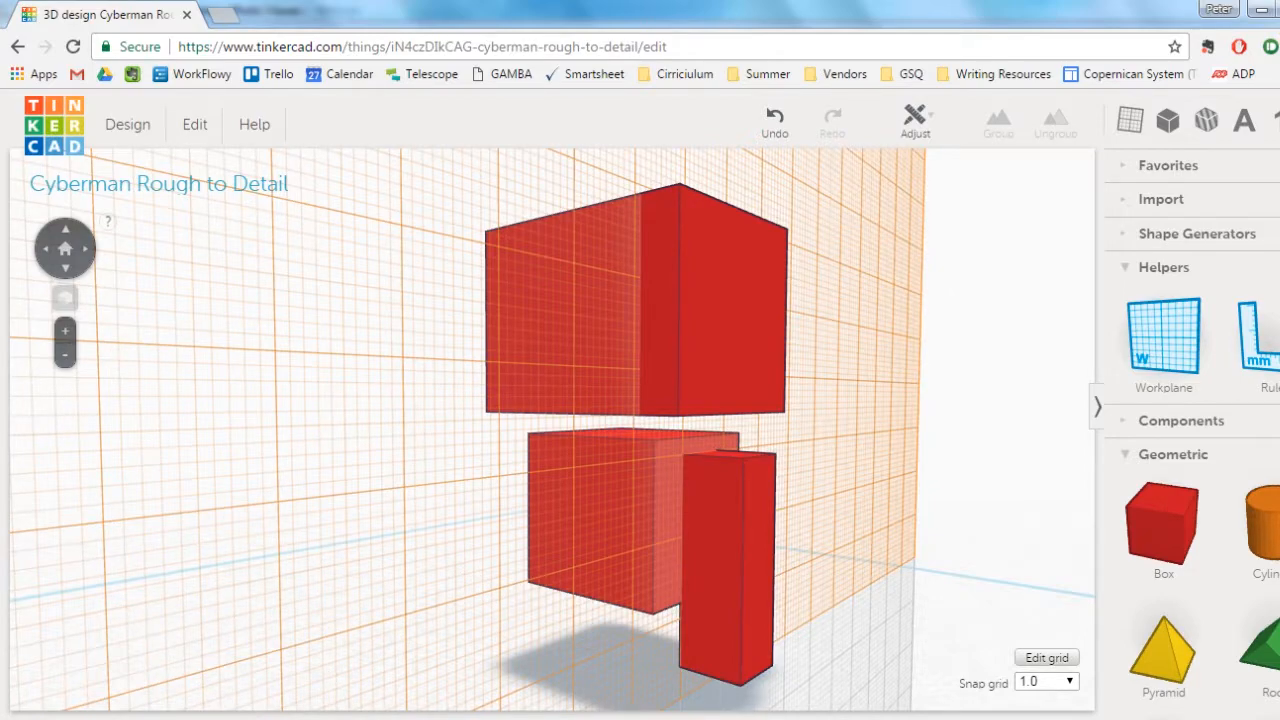
{"action": "left_click", "coordinate": [195, 618]}
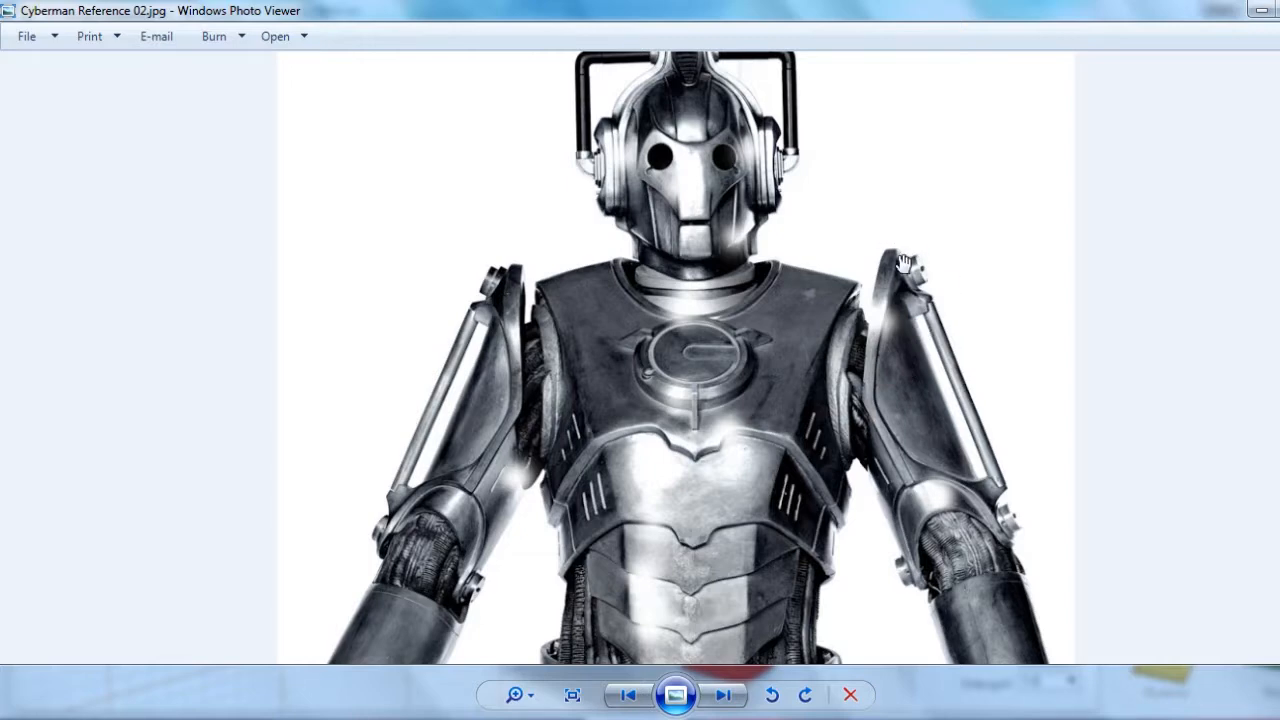
{"action": "left_click", "coordinate": [320, 718]}
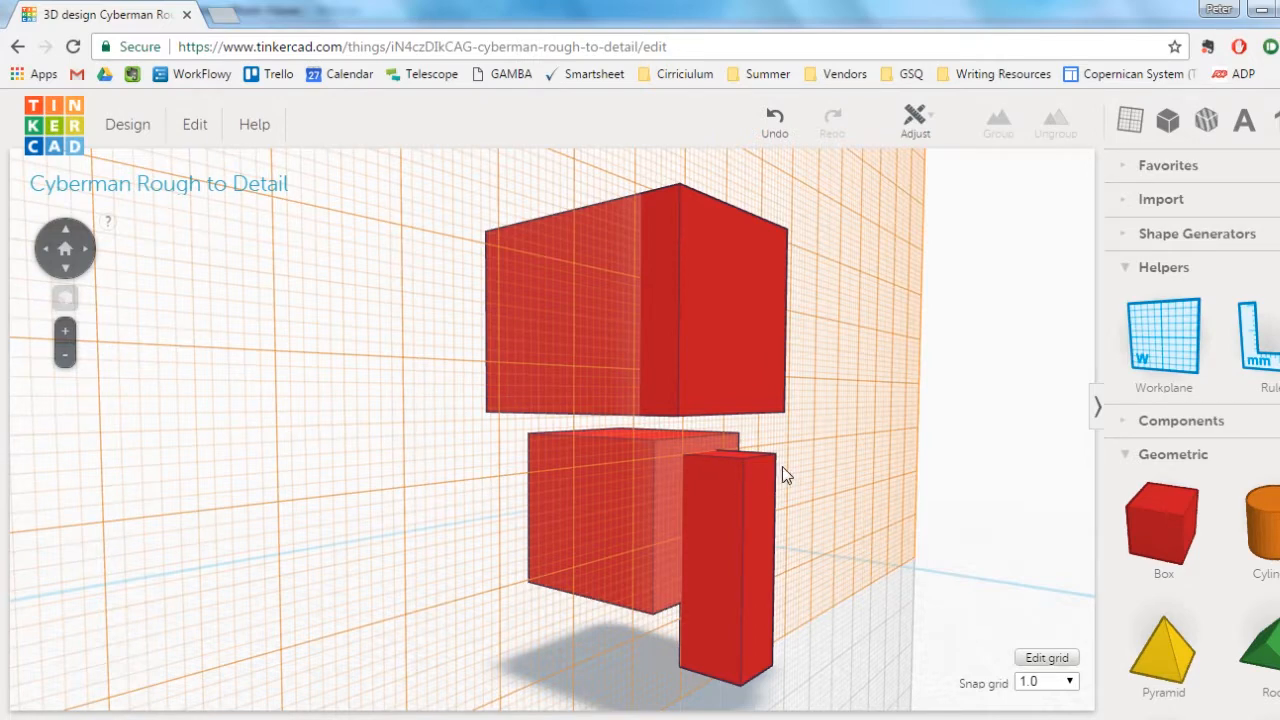
- Duplicate the arm block, shorten the copy to a small shoulder block at its upper end, and shift it slightly outward
{"action": "left_click", "coordinate": [728, 484]}
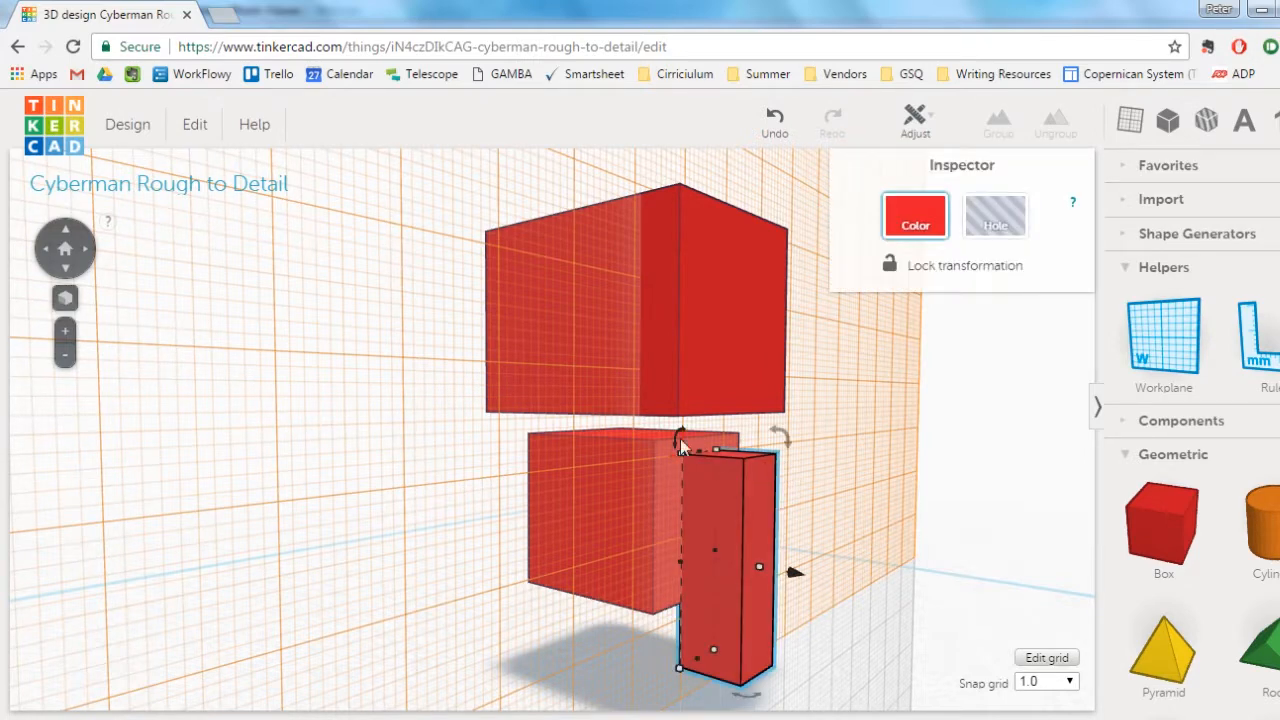
{"action": "left_click", "coordinate": [182, 124]}
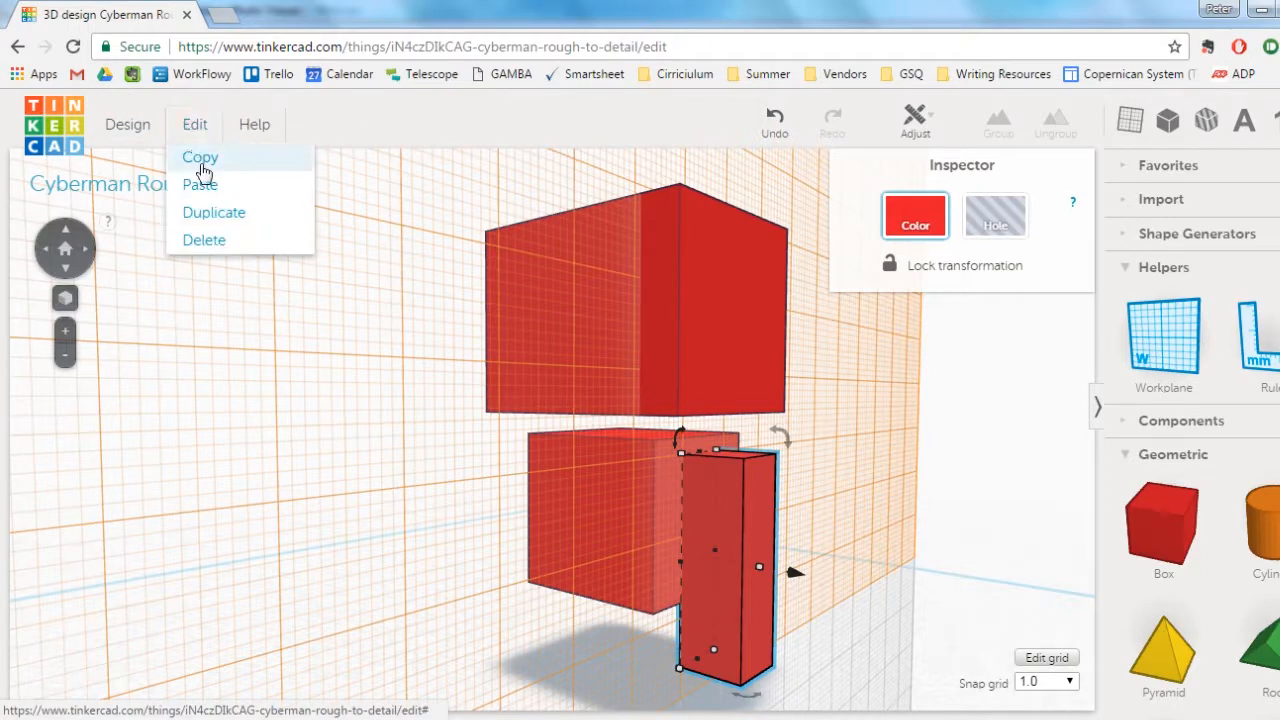
{"action": "left_click", "coordinate": [220, 211]}
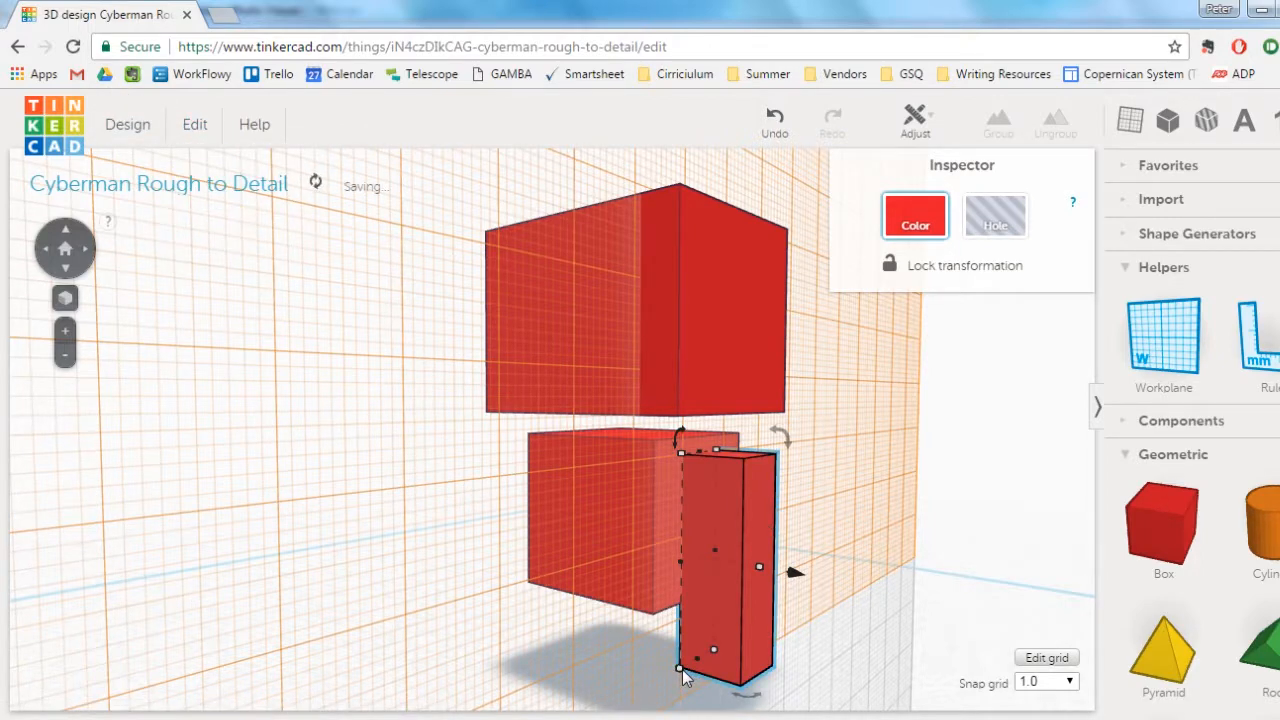
{"action": "left_click_drag", "start_coordinate": [680, 669], "coordinate": [678, 540]}
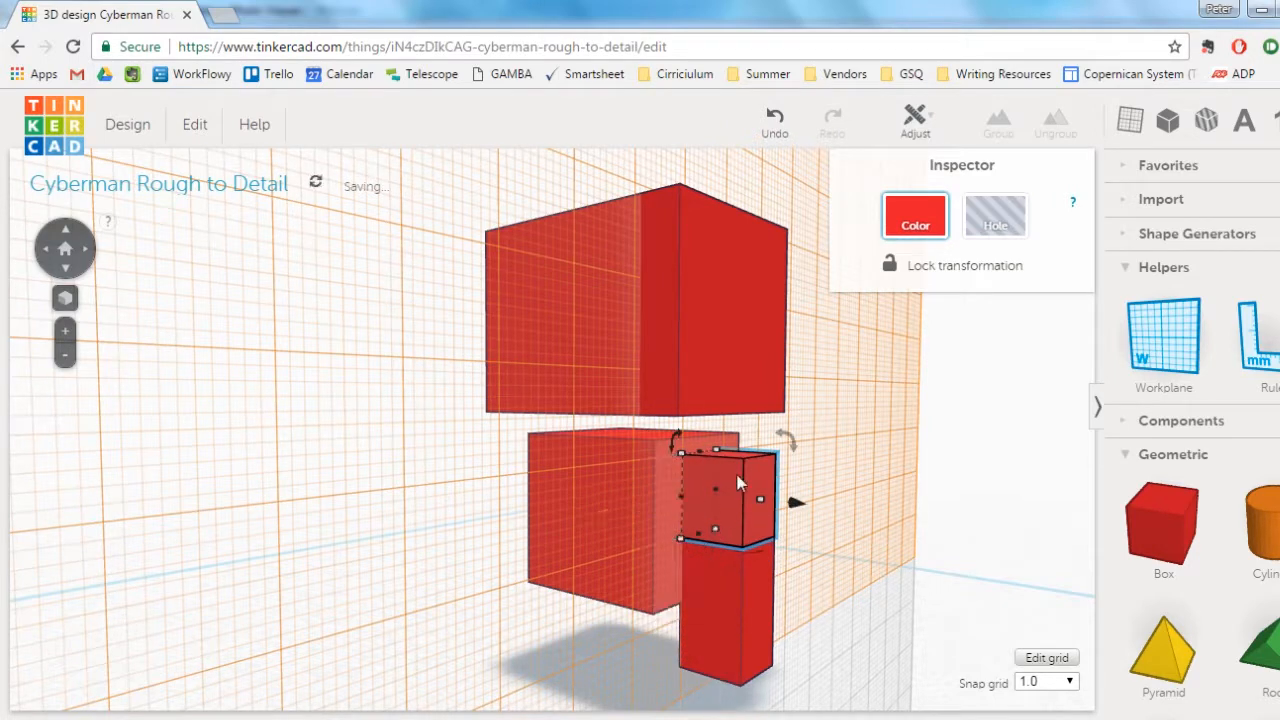
{"action": "left_click_drag", "start_coordinate": [808, 512], "coordinate": [830, 512]}
- Rotate the shoulder block into a diamond orientation as seen from the front of the figure
{"action": "right_click_drag", "start_coordinate": [830, 480], "coordinate": [910, 438]}
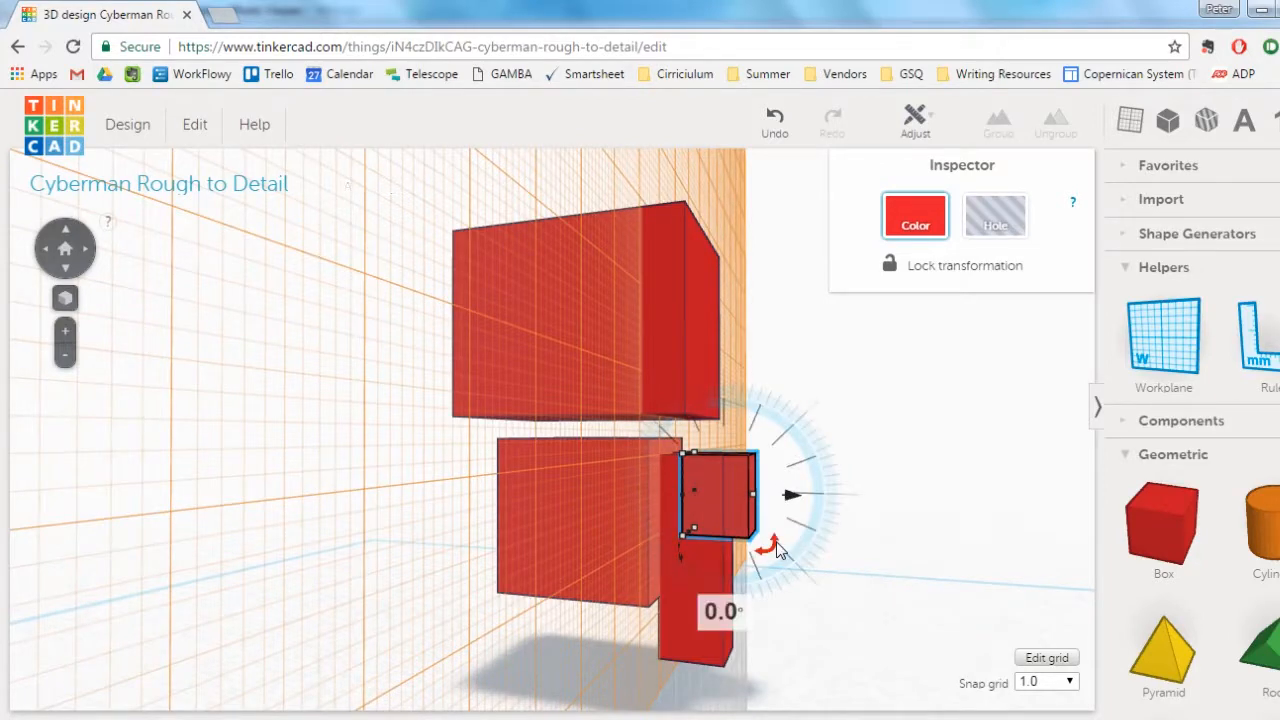
{"action": "left_click_drag", "start_coordinate": [779, 550], "coordinate": [786, 497]}
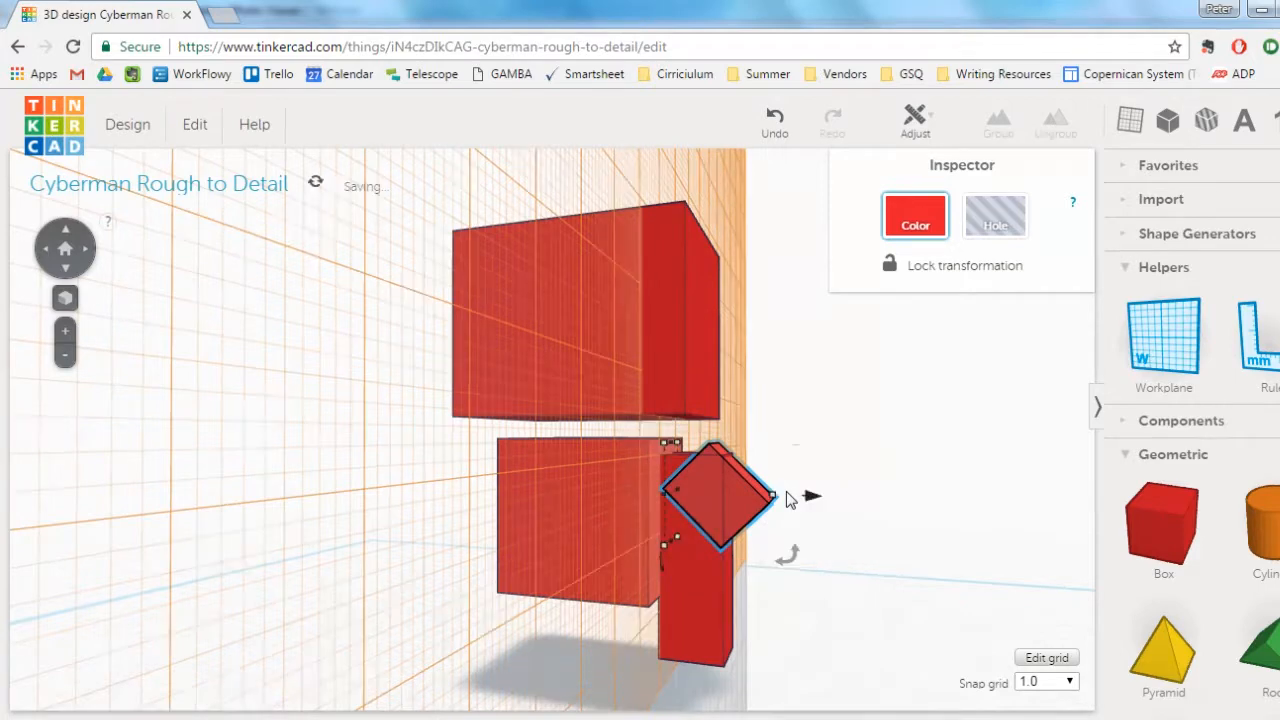
{"action": "right_click_drag", "start_coordinate": [843, 443], "coordinate": [814, 486]}
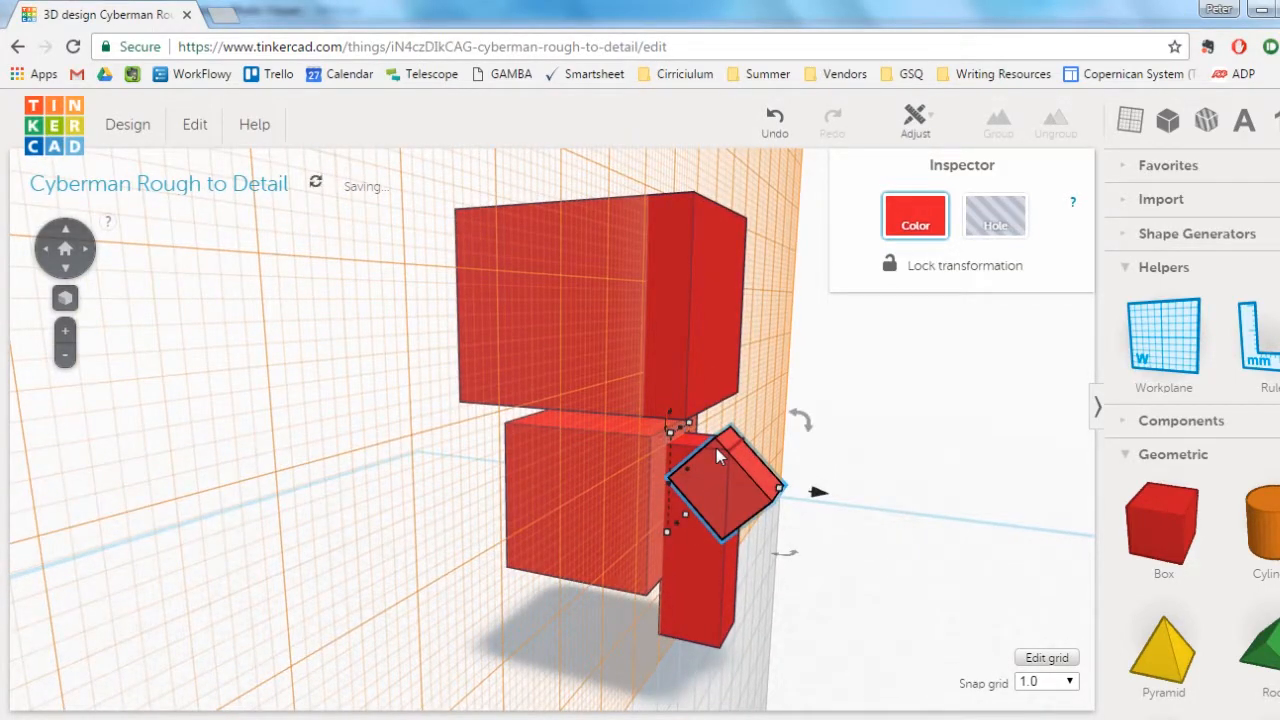
- Return the workplane to the ground grid and raise the rotated shoulder block slightly
{"action": "key", "text": "w"}
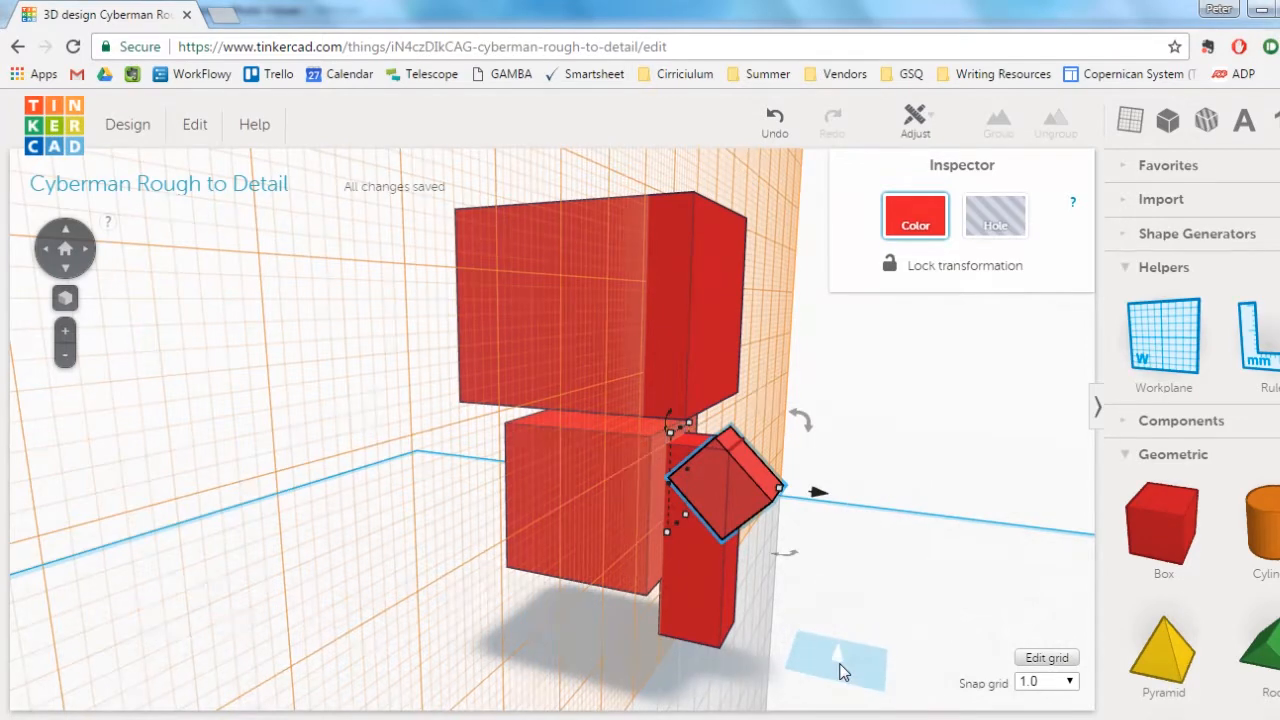
{"action": "left_click", "coordinate": [840, 672]}
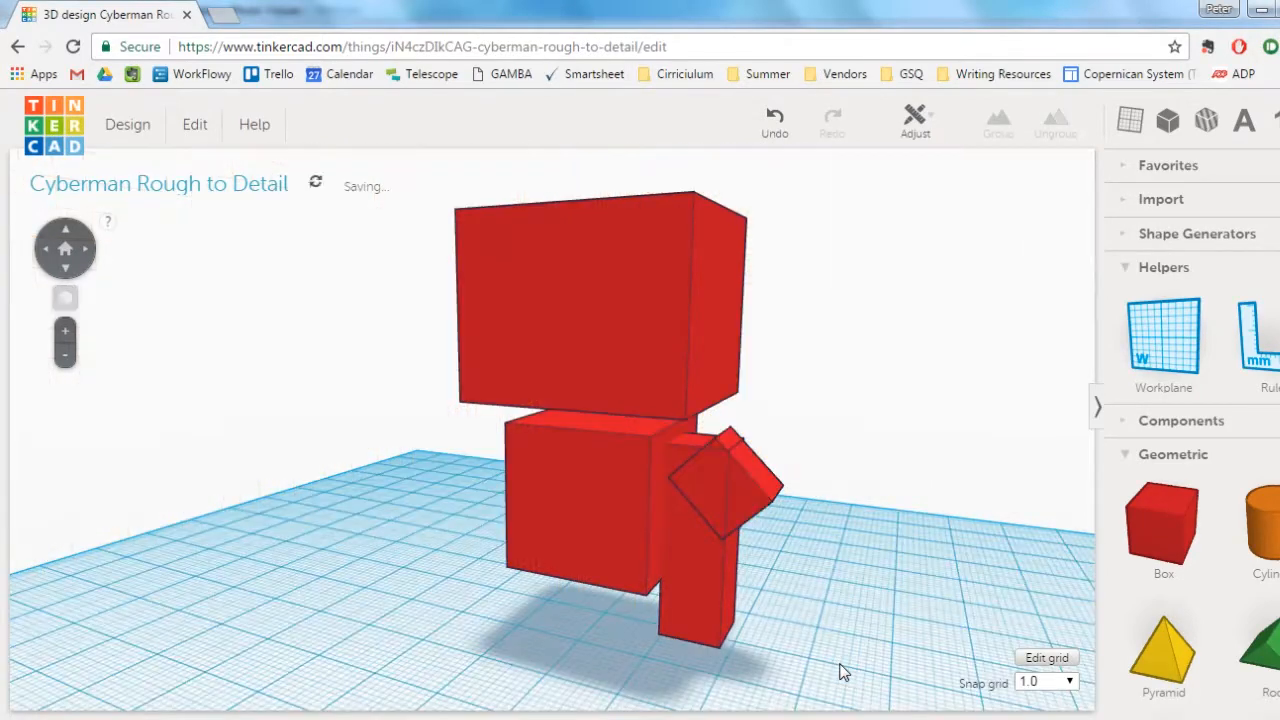
{"action": "left_click", "coordinate": [765, 483]}
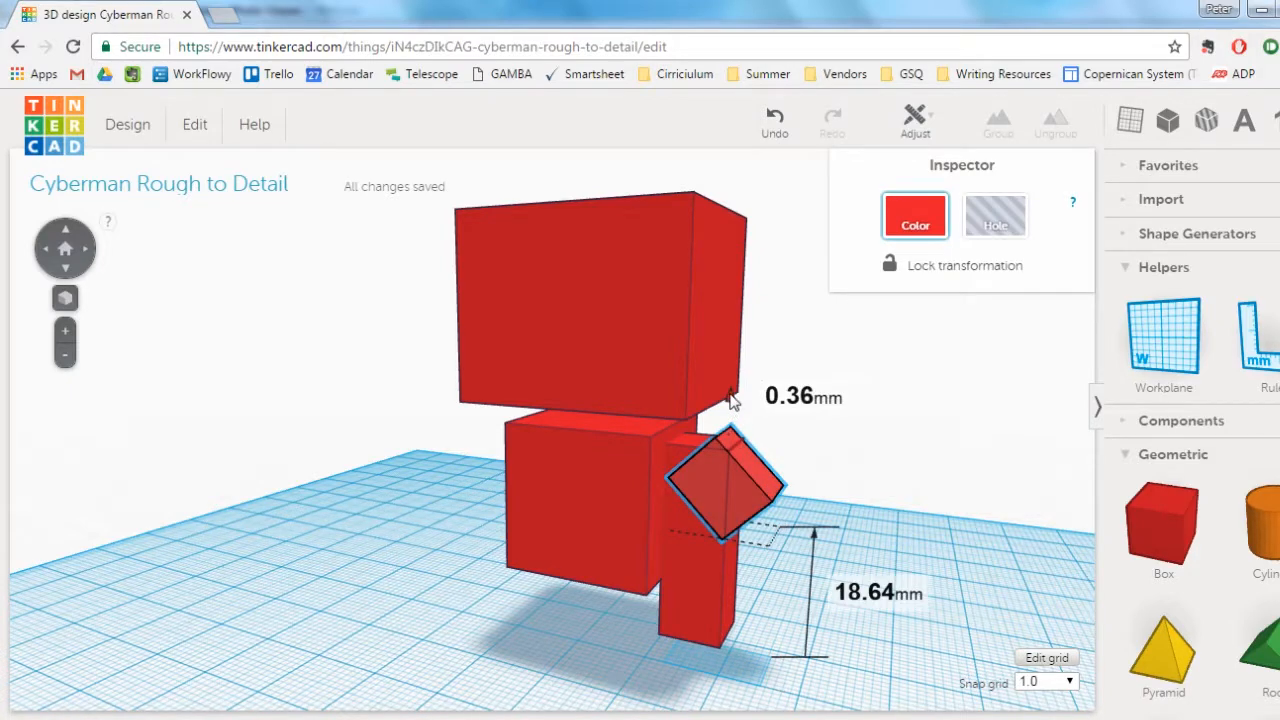
{"action": "left_click_drag", "start_coordinate": [731, 400], "coordinate": [731, 388]}
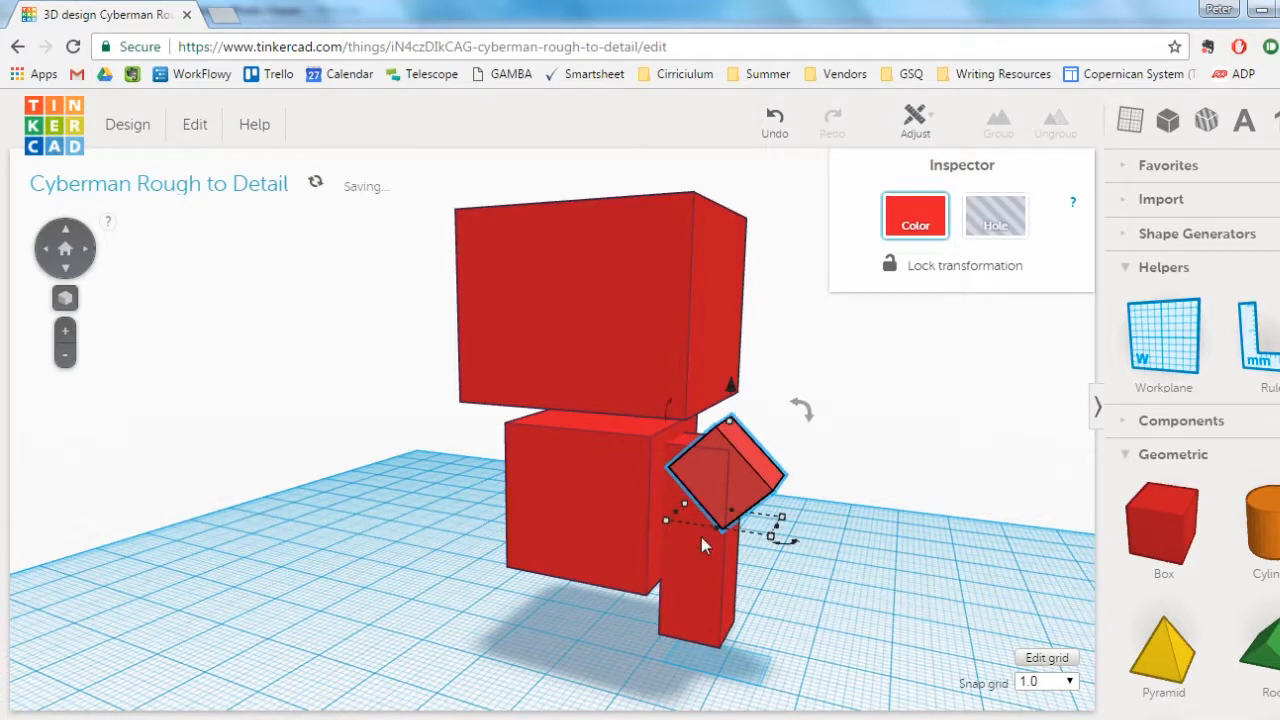
- Lower the long arm block slightly beneath the shoulder block
{"action": "left_click", "coordinate": [695, 588]}
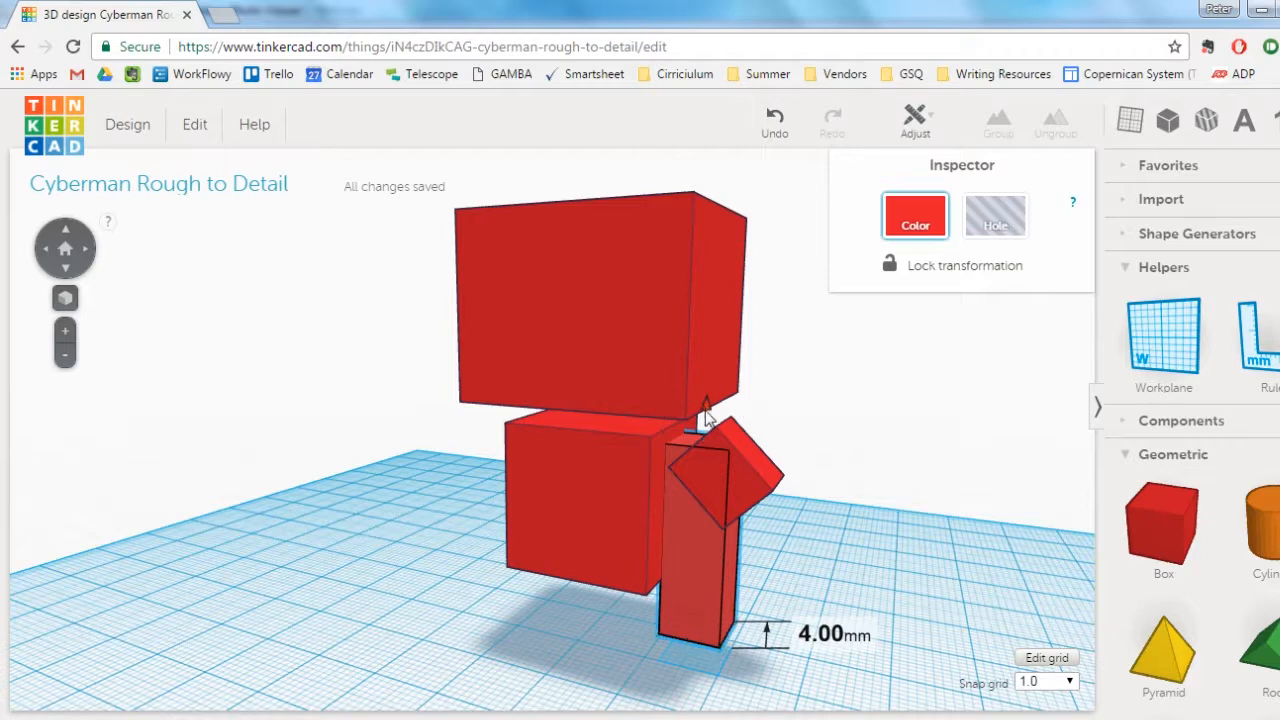
{"action": "left_click_drag", "start_coordinate": [705, 410], "coordinate": [708, 429]}
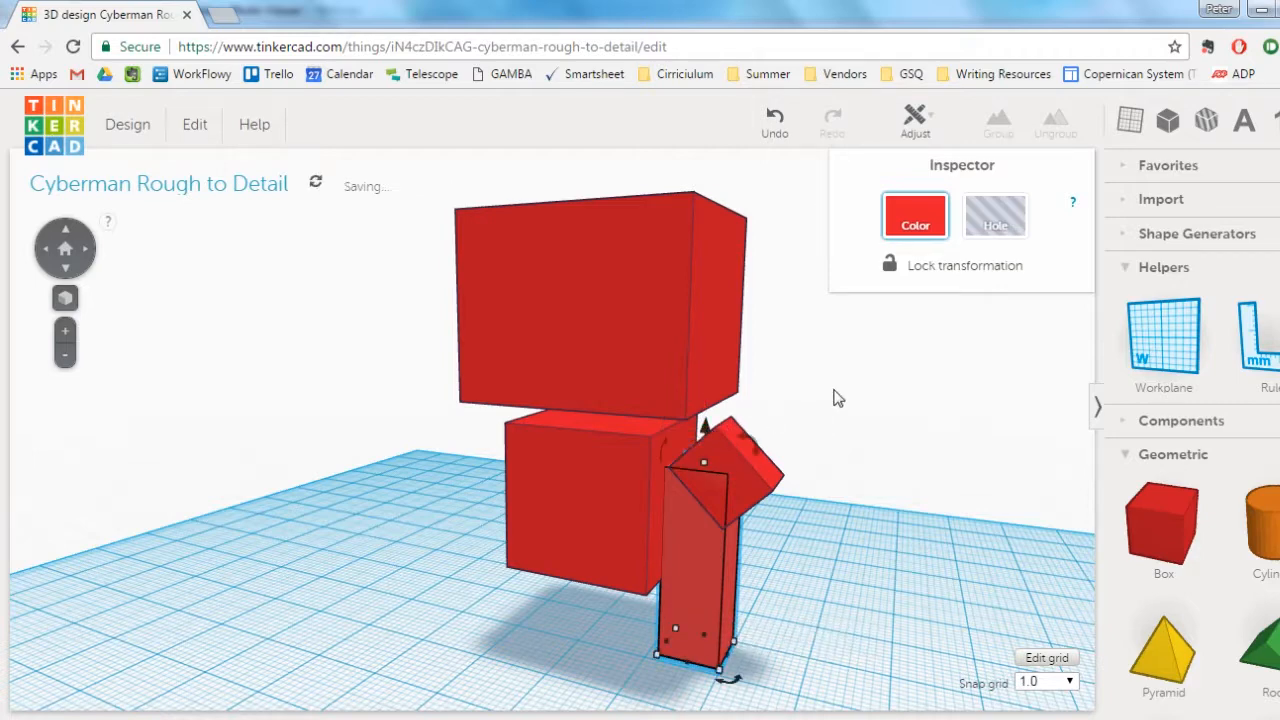
{"action": "left_click", "coordinate": [834, 390]}
{"action": "right_click_drag", "start_coordinate": [786, 476], "coordinate": [816, 452]}
{"action": "left_click", "coordinate": [702, 451]}
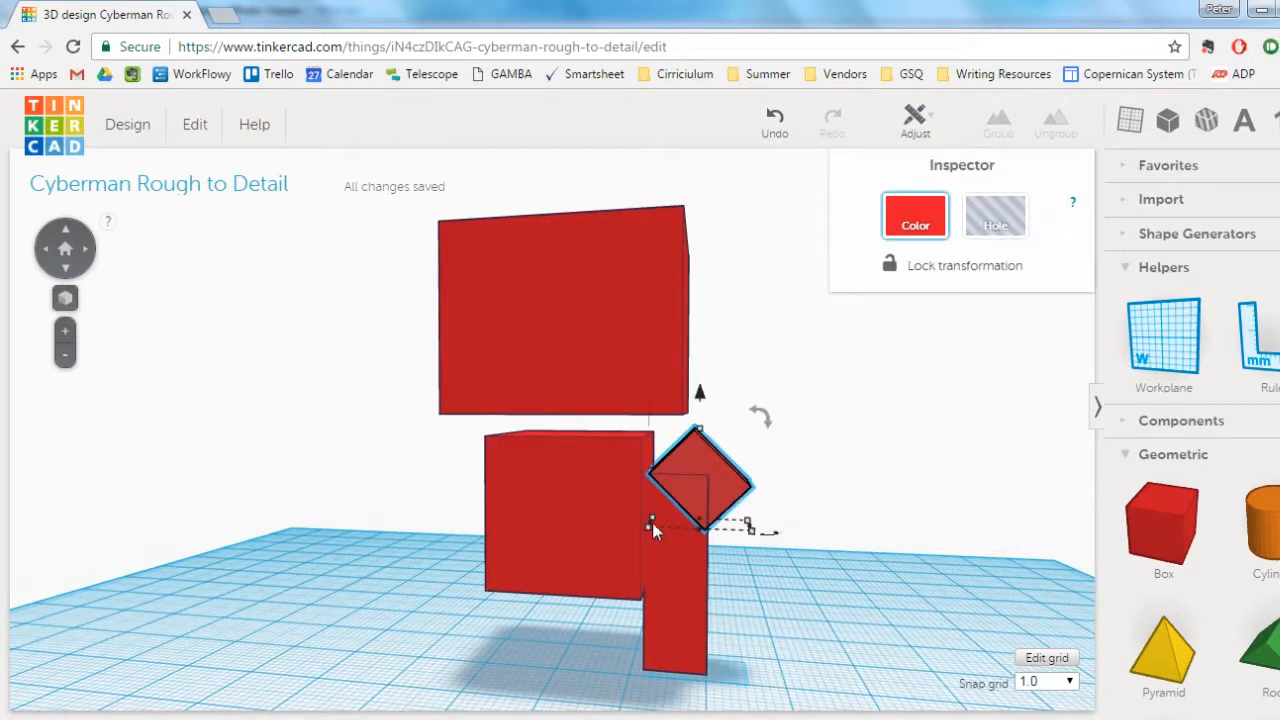
{"action": "left_click", "coordinate": [680, 579]}
{"action": "left_click", "coordinate": [838, 396]}
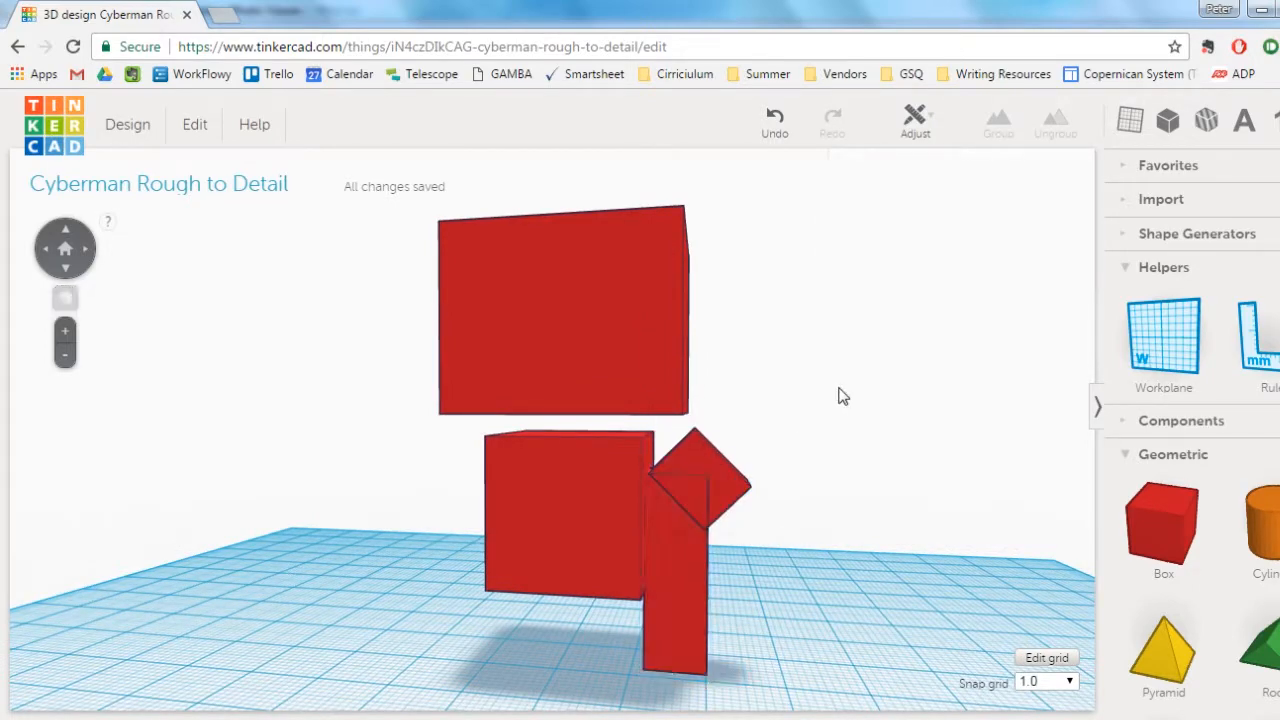
{"action": "left_click", "coordinate": [703, 453]}
{"action": "left_click", "coordinate": [415, 463]}
- Group the diamond-shaped shoulder block and the long arm block into a single arm object
{"action": "left_click", "coordinate": [705, 460]}
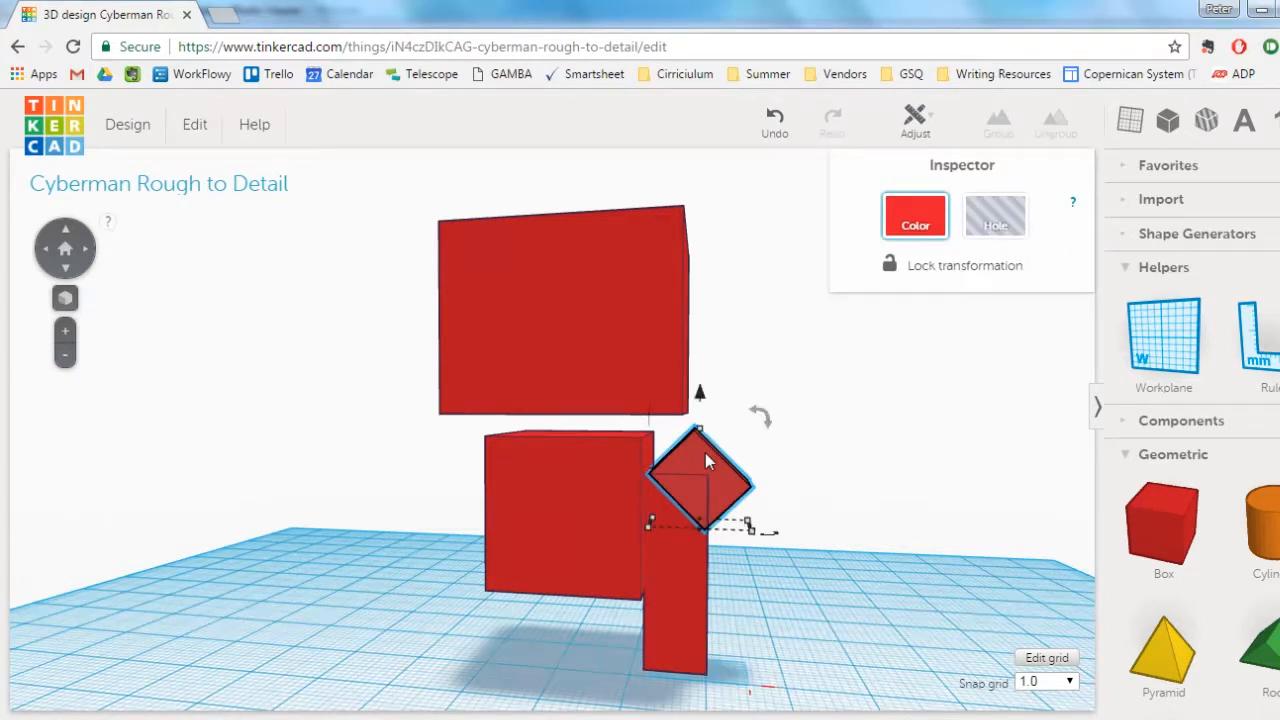
{"action": "left_click", "coordinate": [680, 614], "text": "shift"}
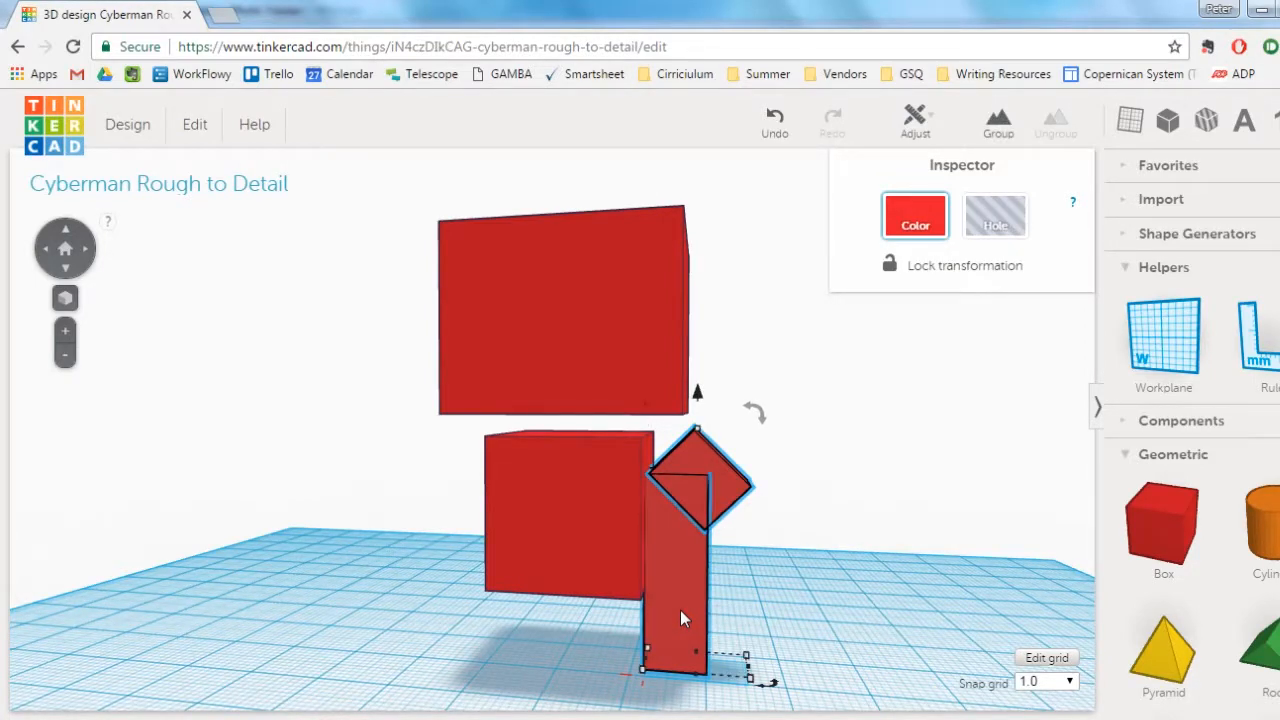
{"action": "left_click", "coordinate": [790, 465]}
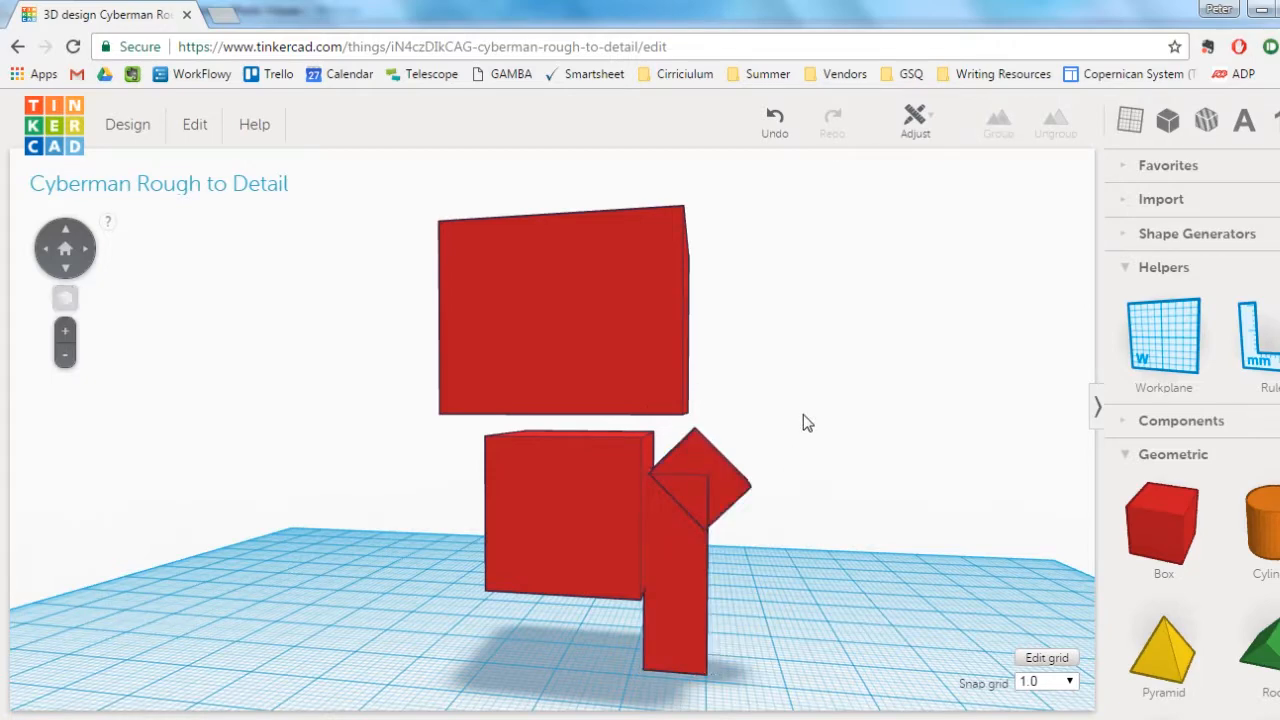
{"action": "left_click_drag", "start_coordinate": [822, 421], "coordinate": [676, 550]}
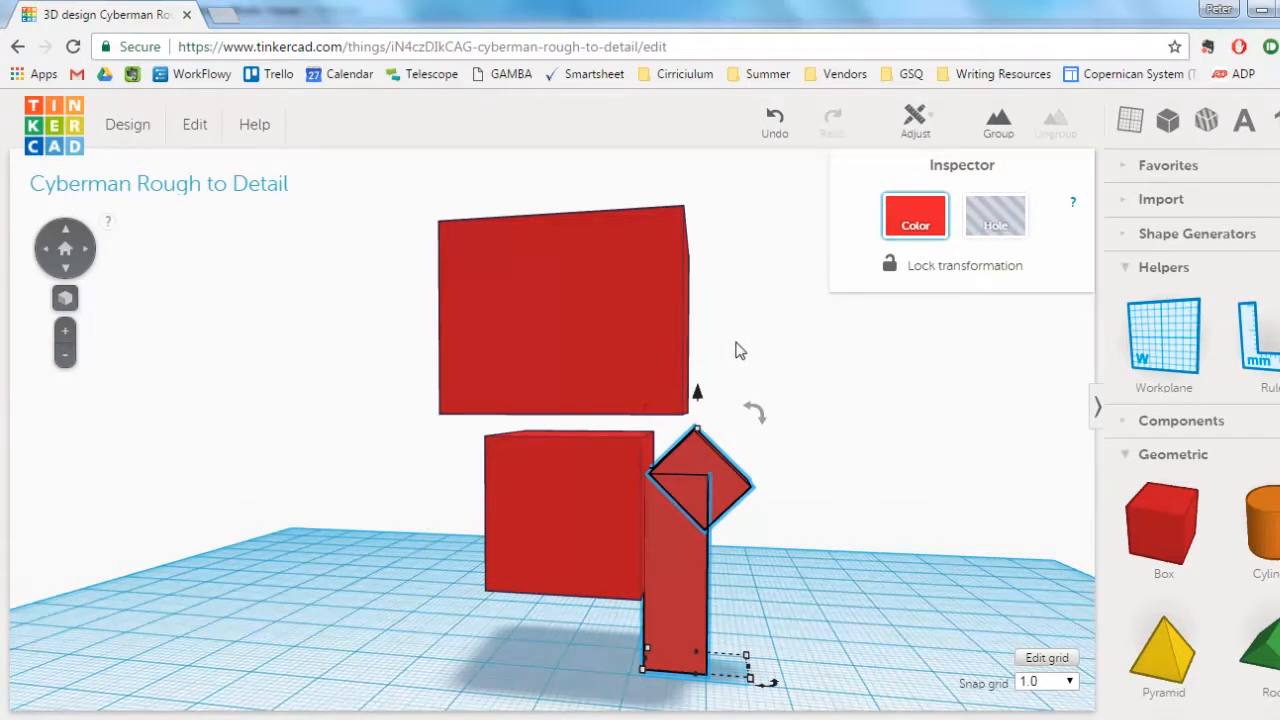
{"action": "right_click_drag", "start_coordinate": [735, 343], "coordinate": [727, 350]}
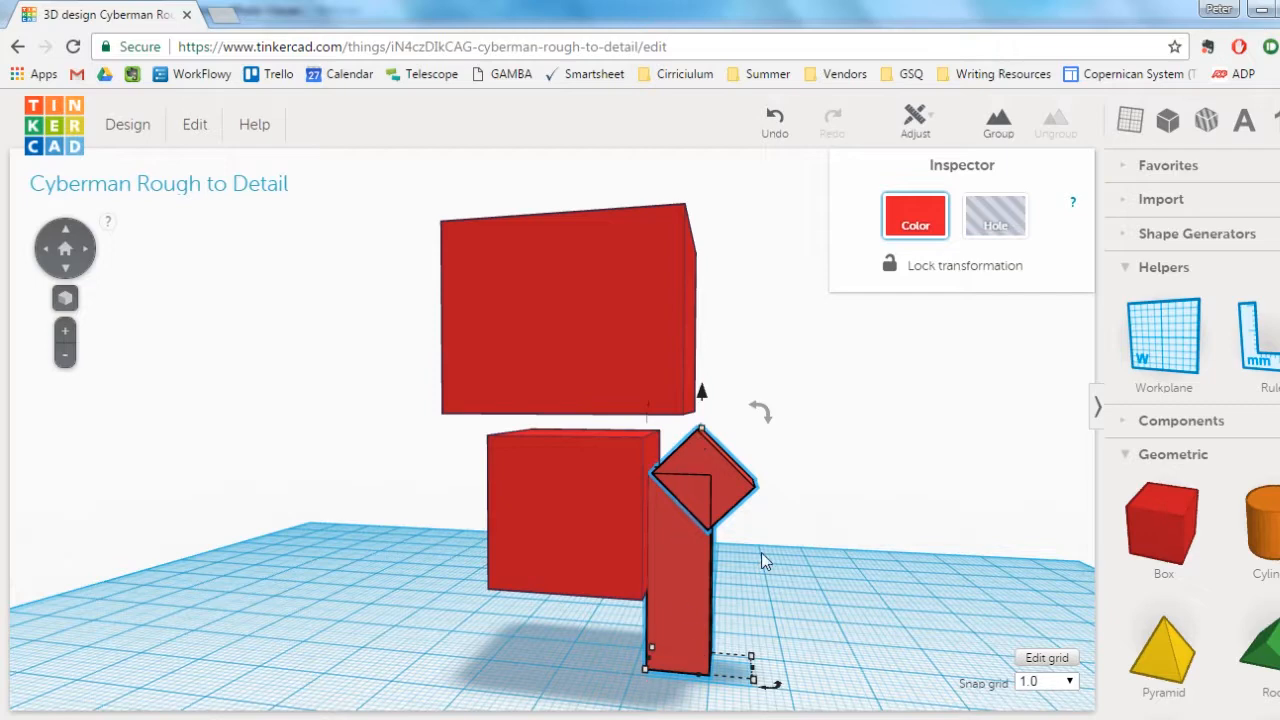
{"action": "left_click", "coordinate": [998, 124]}
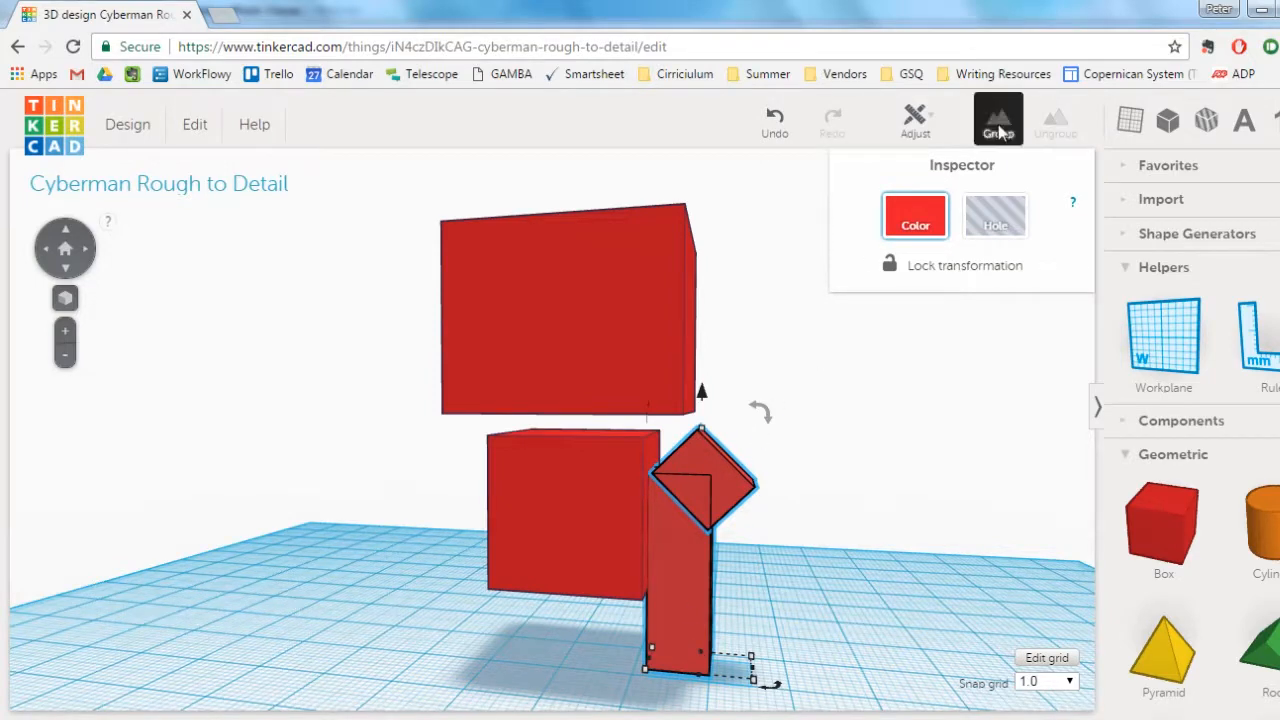
{"action": "left_click", "coordinate": [796, 440]}
{"action": "left_click", "coordinate": [714, 479]}
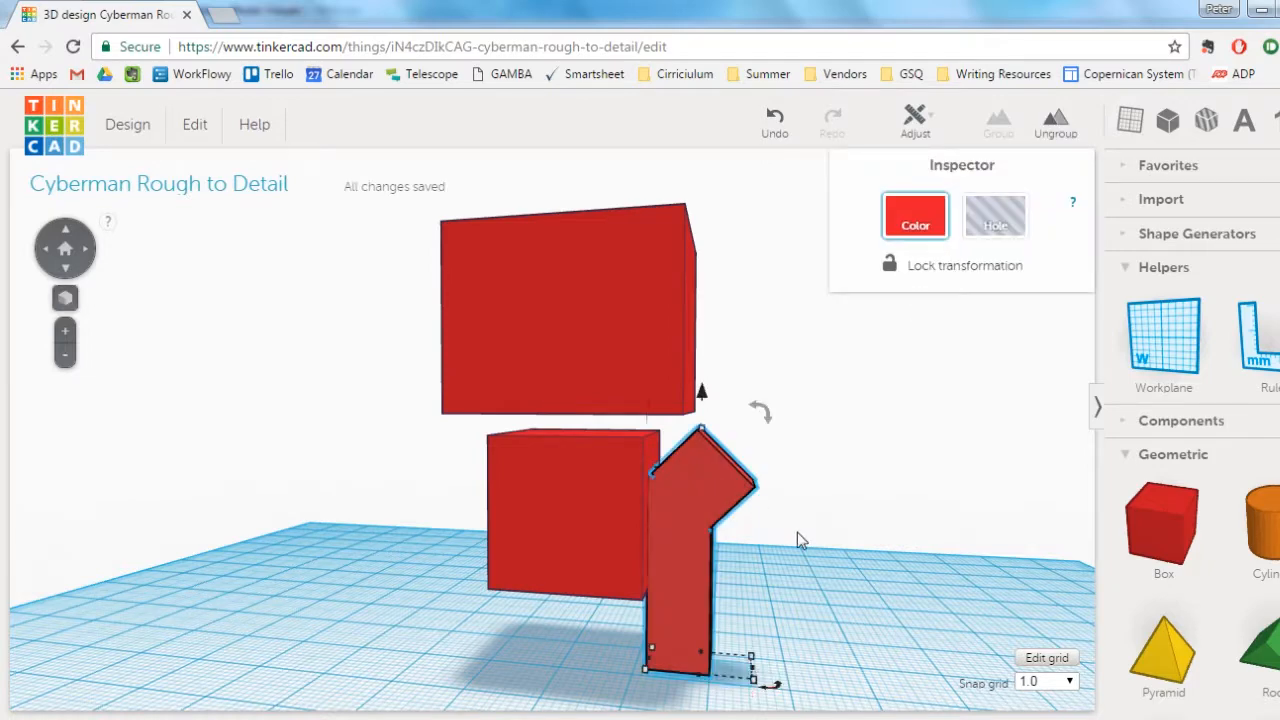
- Duplicate the grouped arm in place and raise the copy slightly
{"action": "right_click_drag", "start_coordinate": [795, 548], "coordinate": [755, 413]}
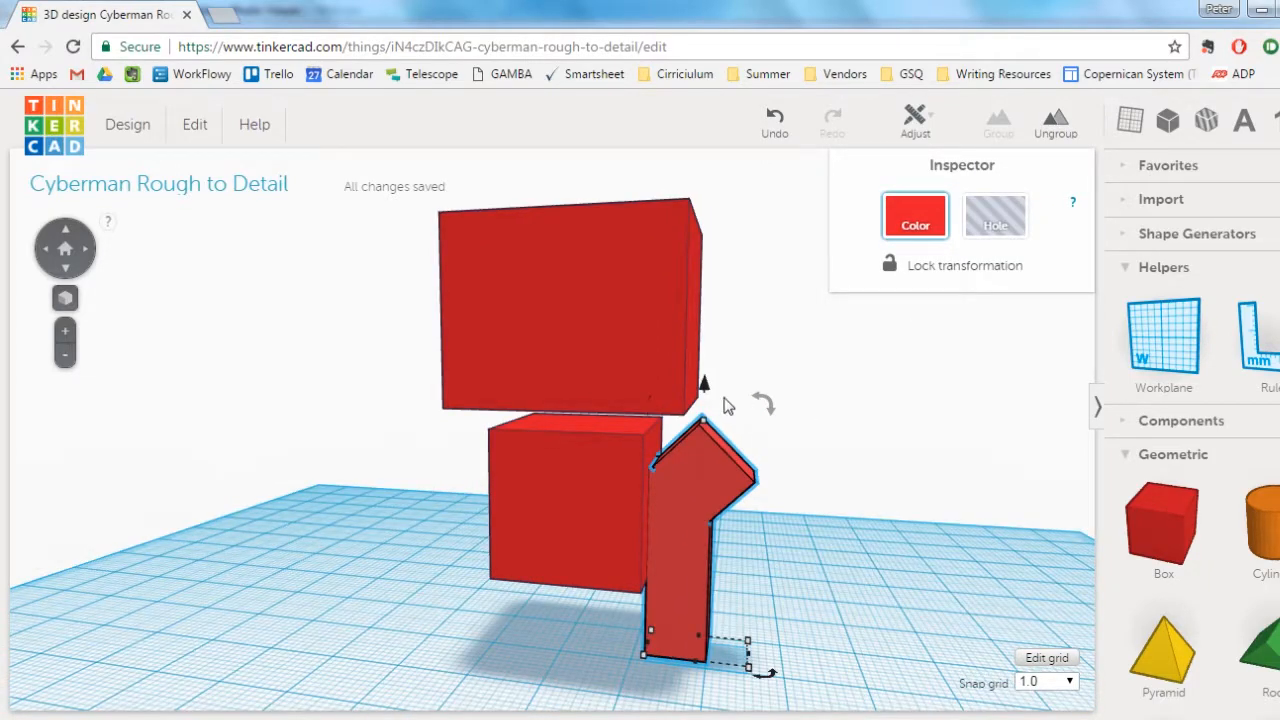
{"action": "left_click", "coordinate": [193, 132]}
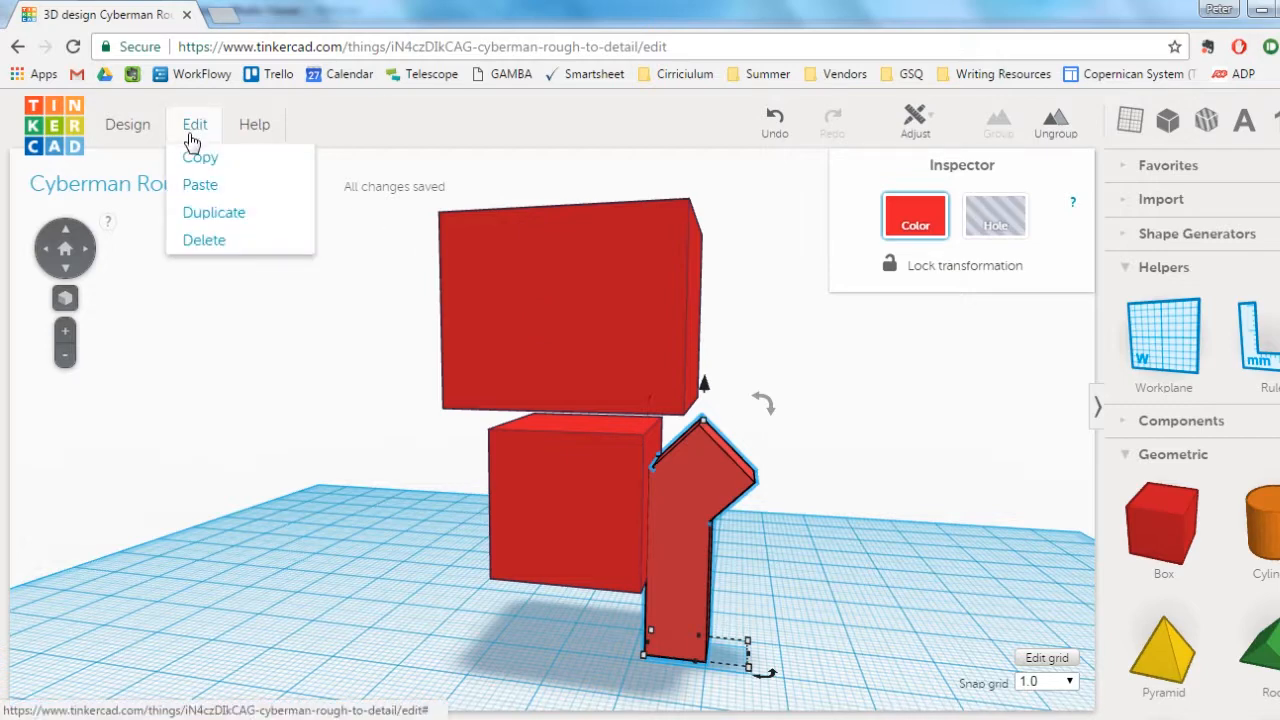
{"action": "left_click", "coordinate": [211, 222]}
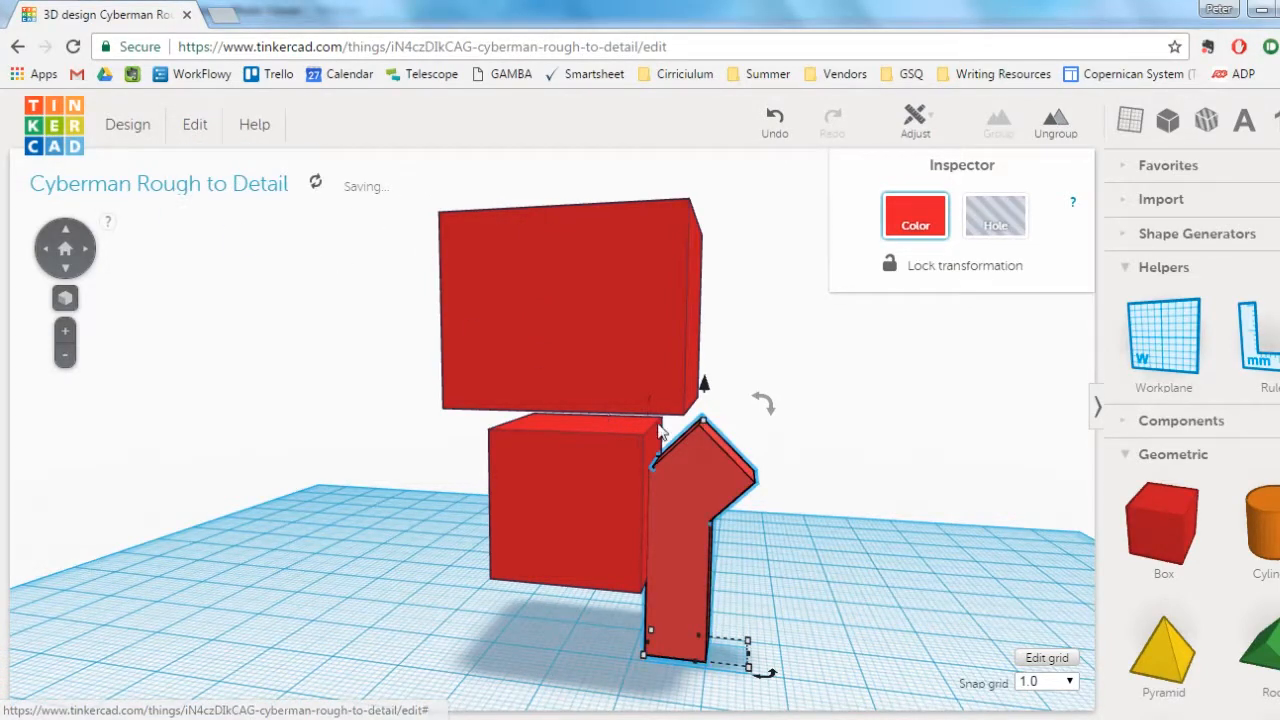
{"action": "mouse_move", "coordinate": [705, 383]}
{"action": "left_mouse_down"}
{"action": "mouse_move", "coordinate": [710, 230]}
{"action": "mouse_move", "coordinate": [717, 391]}
{"action": "left_mouse_up"}
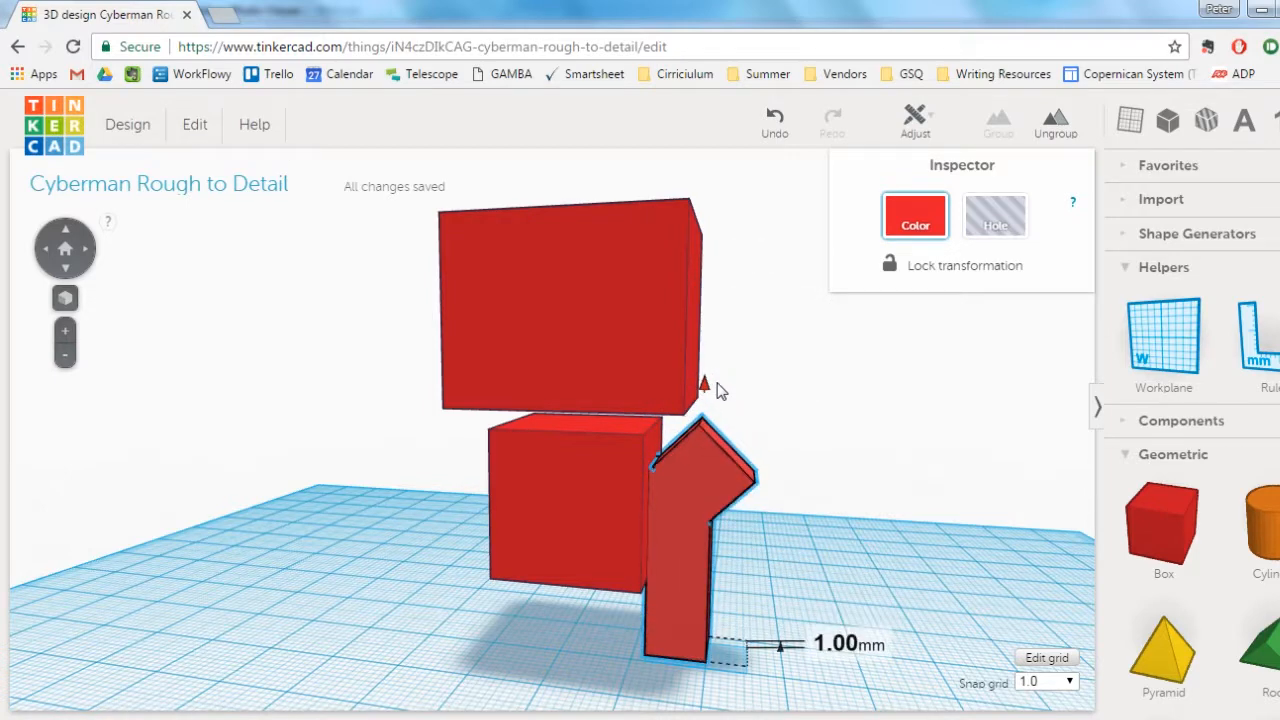
{"action": "right_click_drag", "start_coordinate": [870, 511], "coordinate": [830, 445]}
{"action": "mouse_move", "coordinate": [719, 391]}
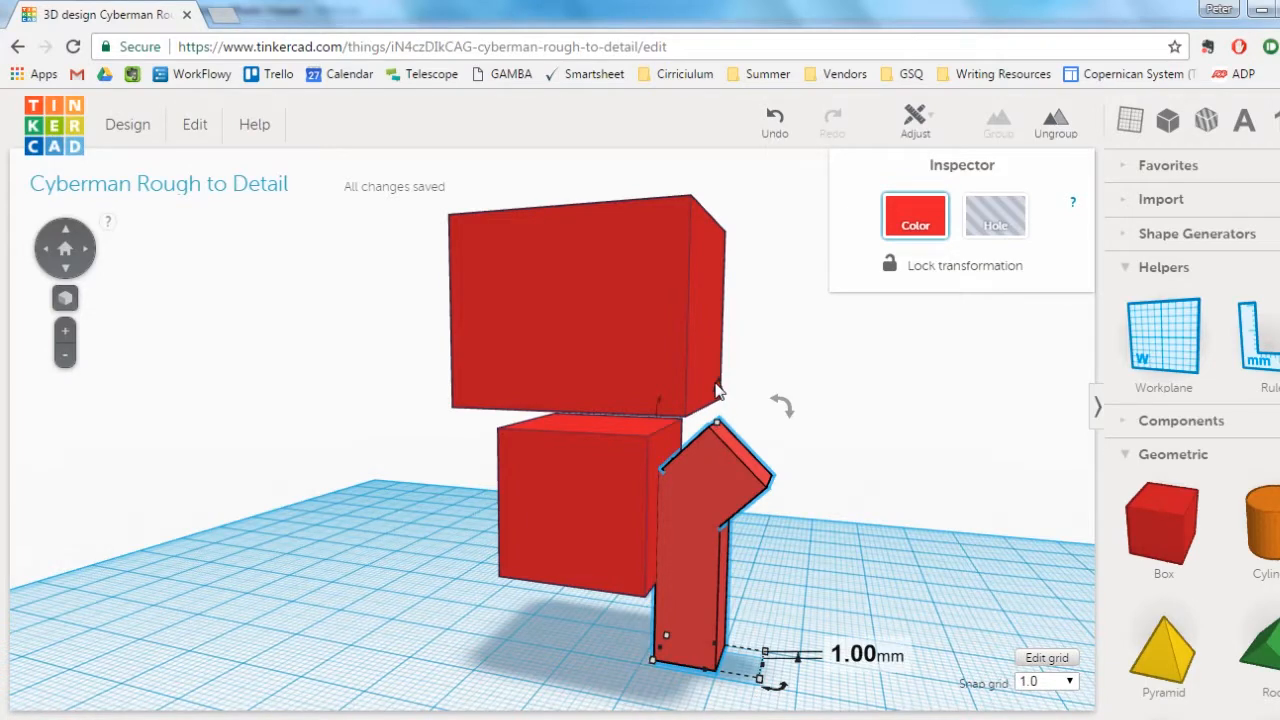
{"action": "left_click_drag", "start_coordinate": [723, 393], "coordinate": [751, 391]}
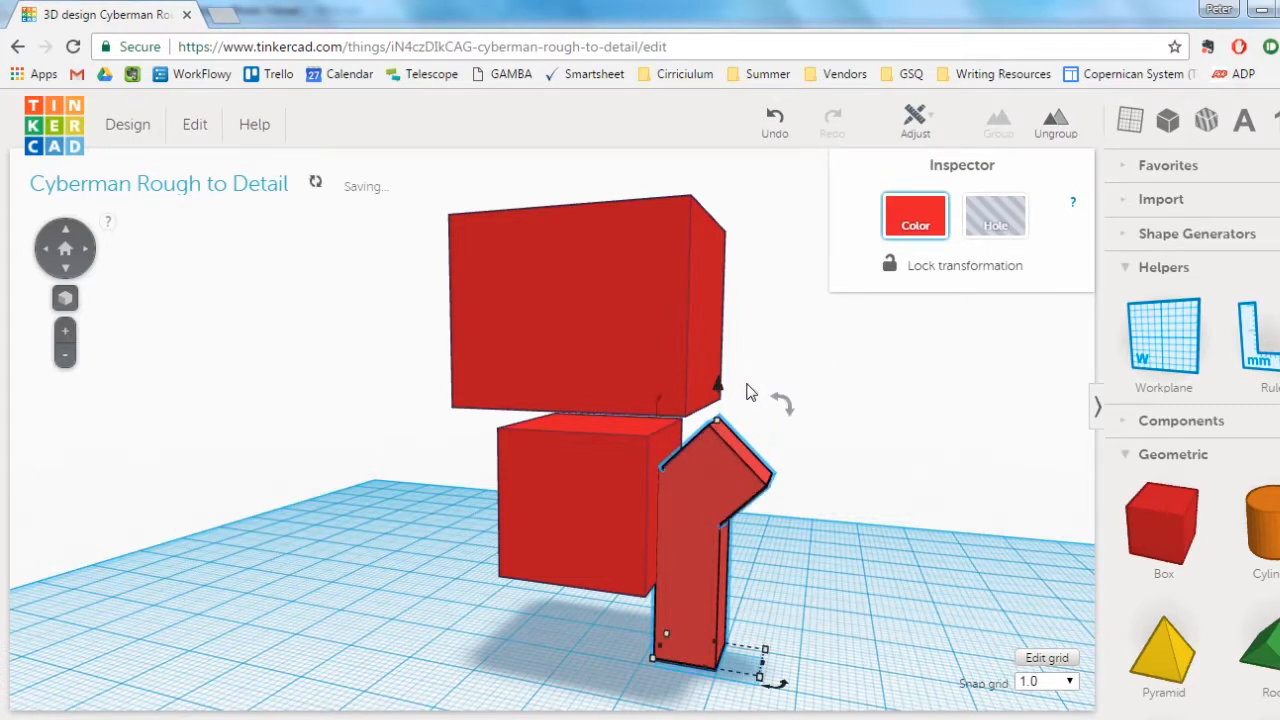
- Set the workplane on the torso's side face and move the duplicated arm about 37 mm across to the opposite side
{"action": "right_click_drag", "start_coordinate": [737, 395], "coordinate": [679, 482]}
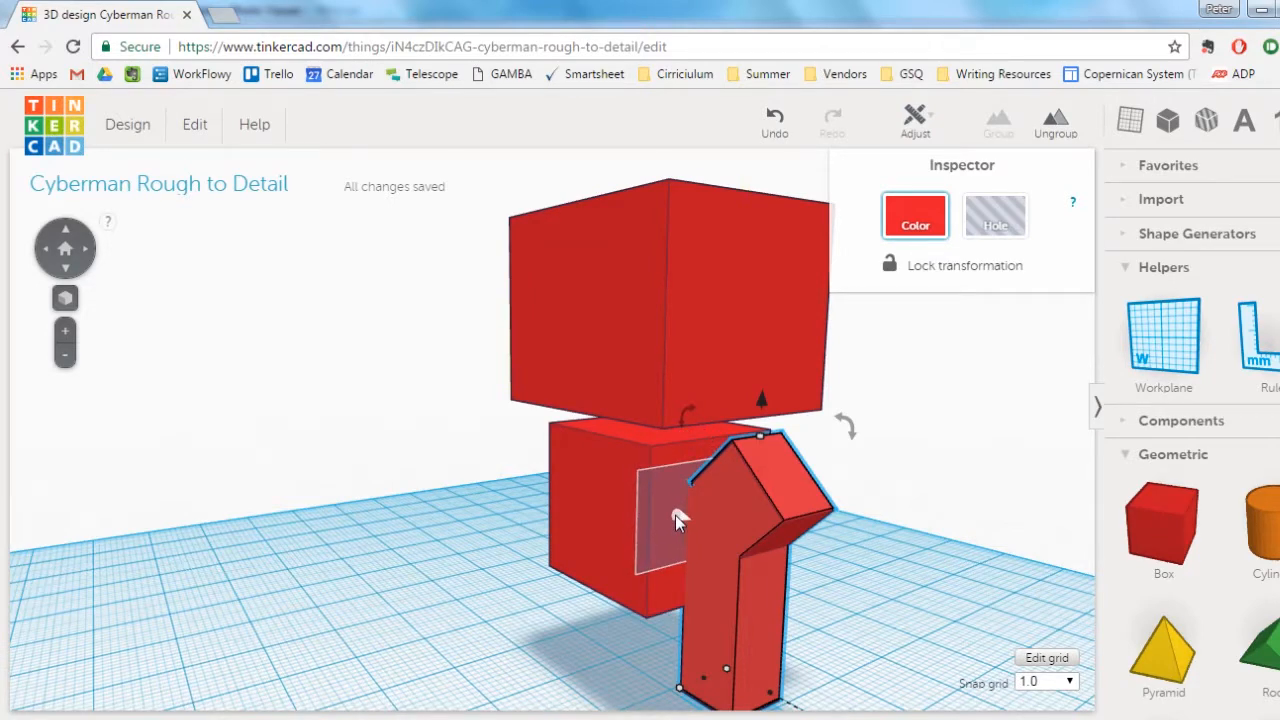
{"action": "left_click", "coordinate": [675, 515]}
{"action": "right_click_drag", "start_coordinate": [523, 526], "coordinate": [682, 486]}
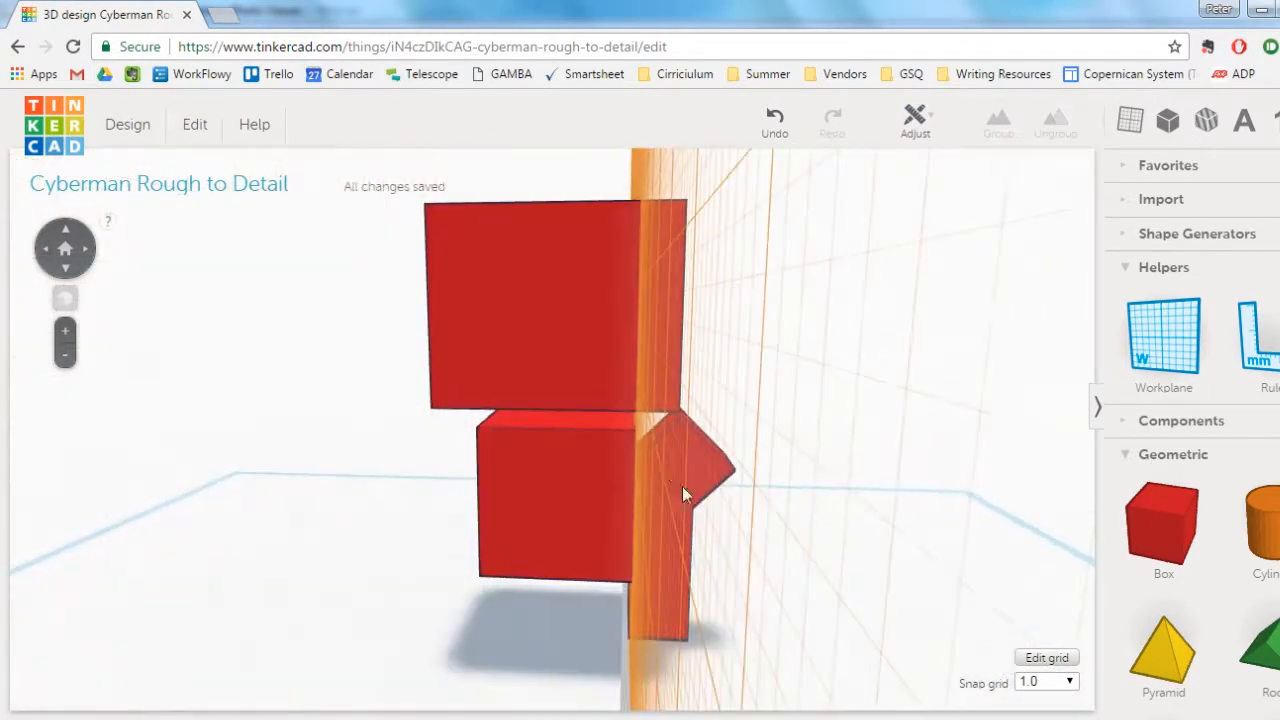
{"action": "left_click", "coordinate": [702, 470]}
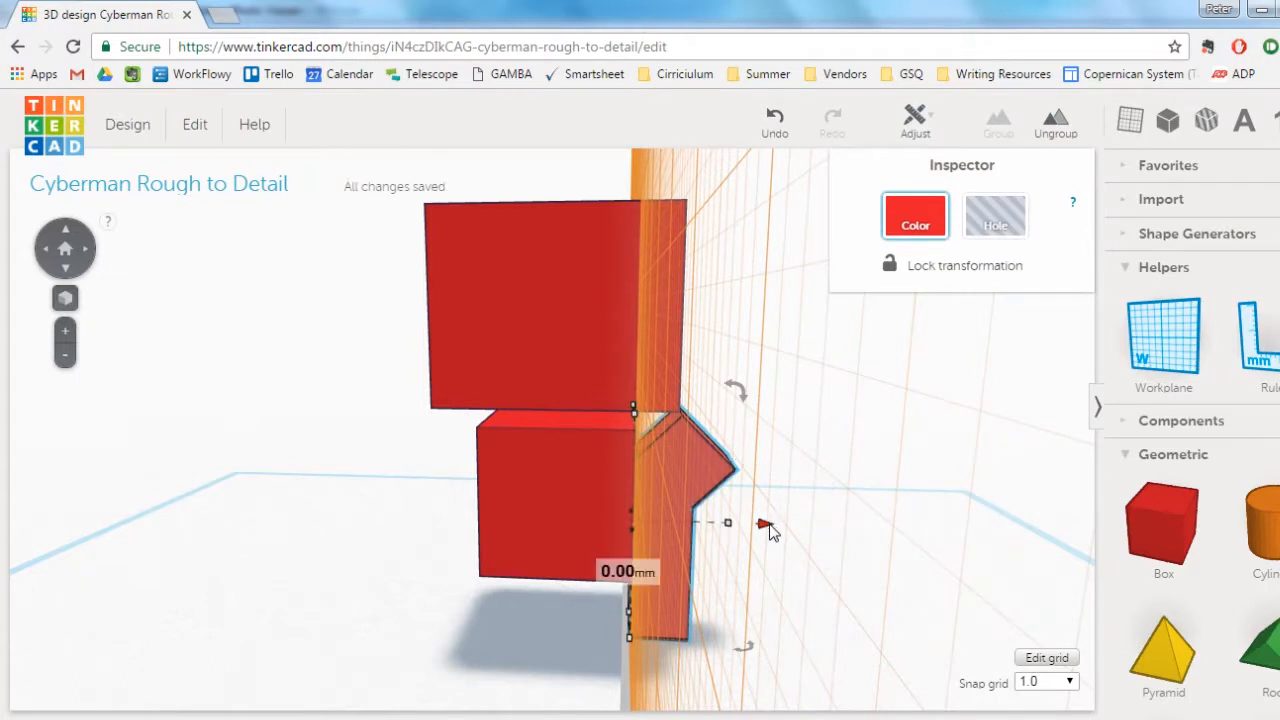
{"action": "left_click_drag", "start_coordinate": [765, 522], "coordinate": [506, 516]}
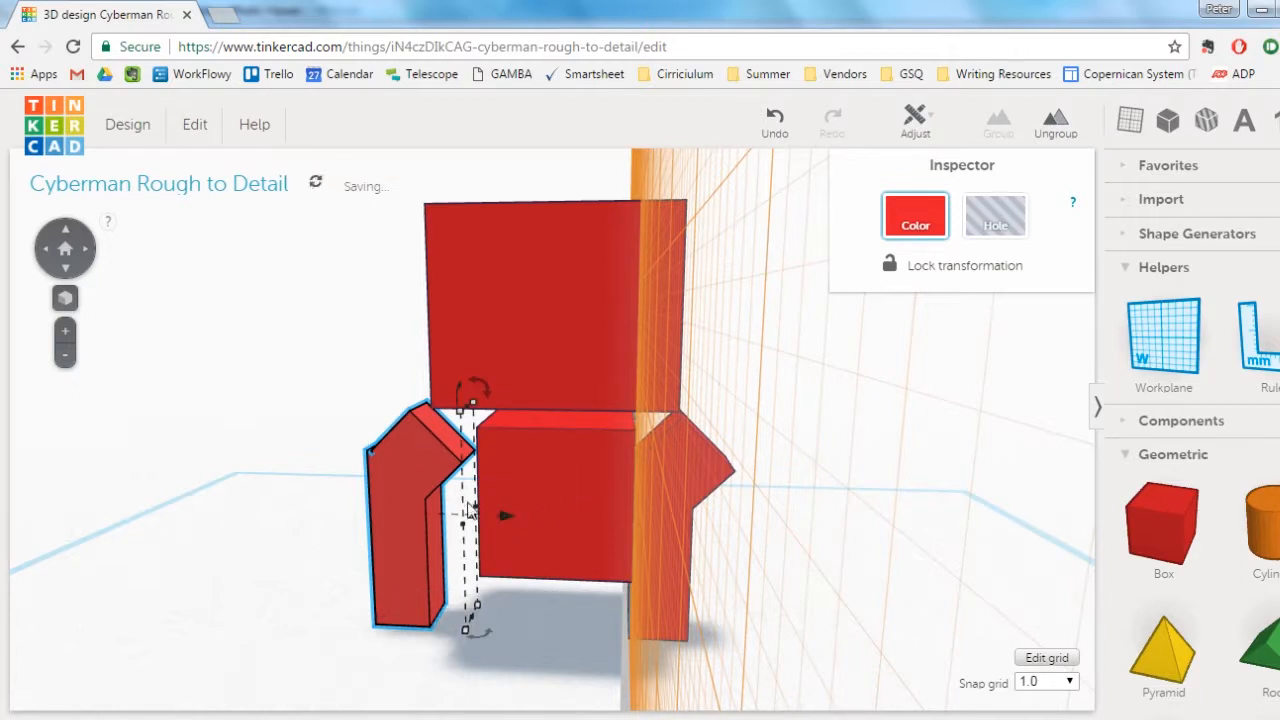
{"action": "mouse_move", "coordinate": [461, 526]}
{"action": "left_click_drag", "start_coordinate": [480, 630], "coordinate": [302, 587]}
{"action": "key", "text": "ctrl+z"}
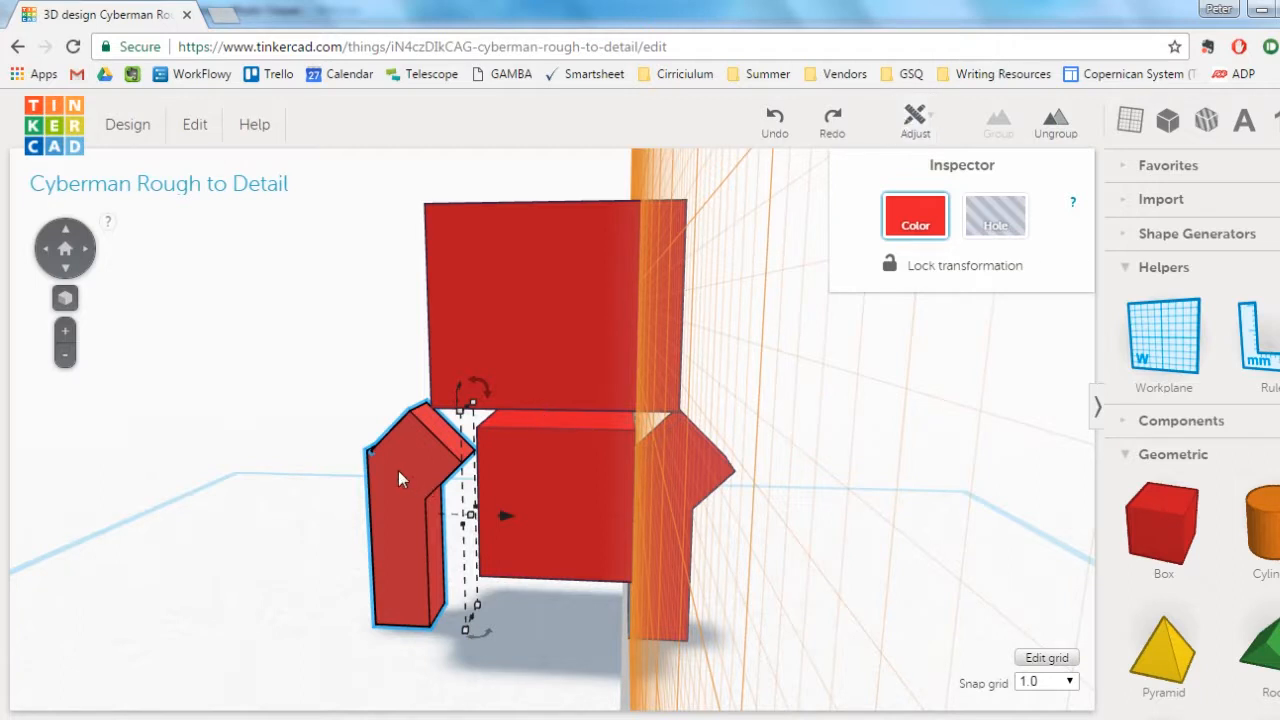
- Mirror the duplicated arm sideways so its shoulder point faces outward from the torso
{"action": "left_click", "coordinate": [915, 133]}
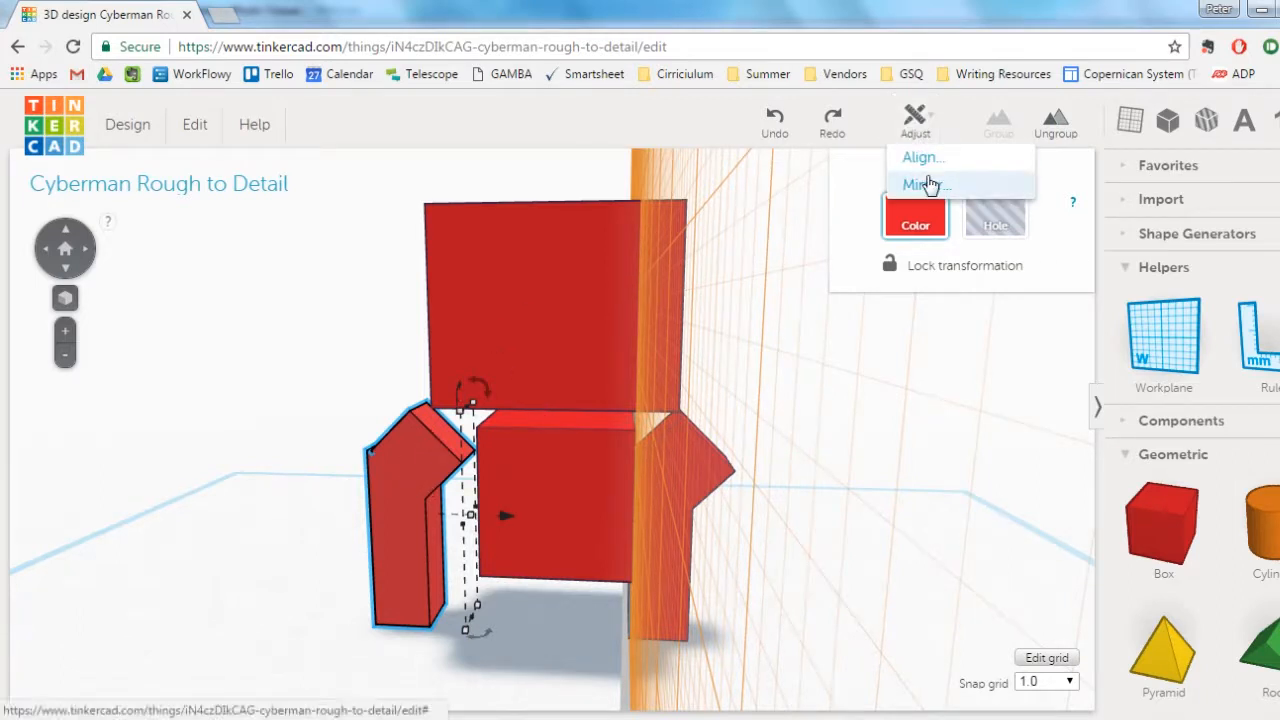
{"action": "left_click", "coordinate": [931, 186]}
{"action": "right_click_drag", "start_coordinate": [458, 424], "coordinate": [627, 443]}
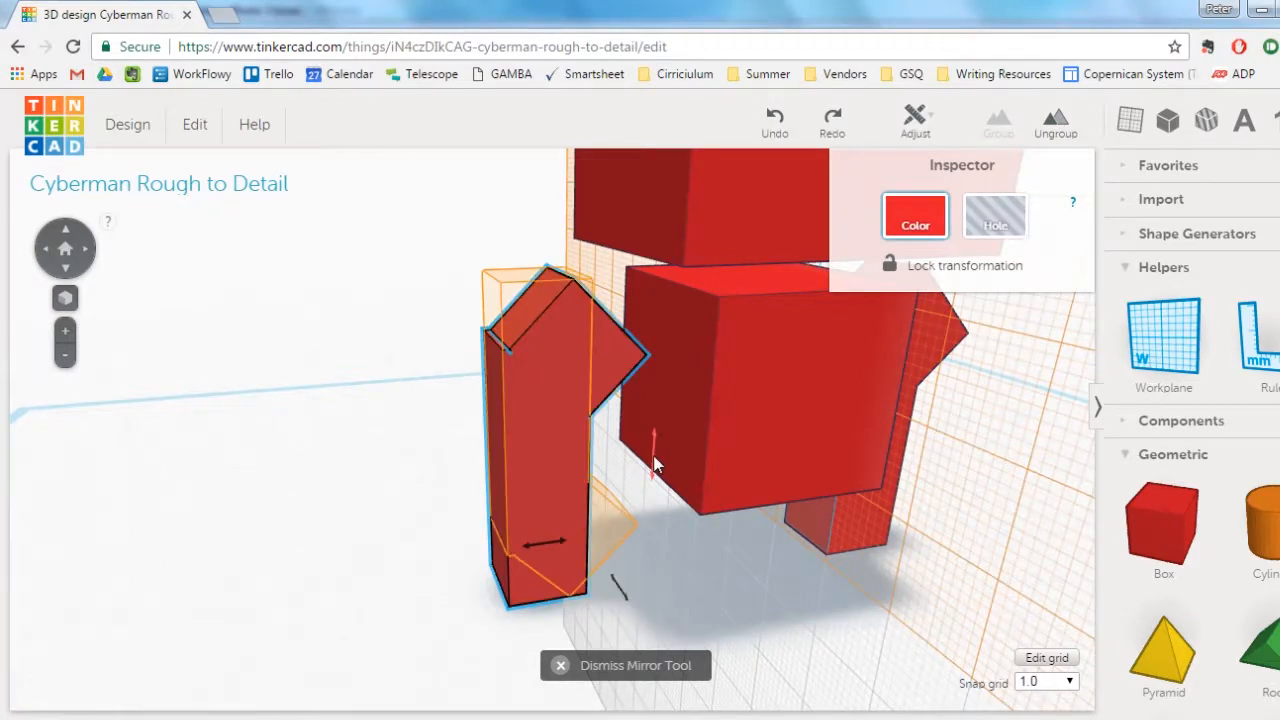
{"action": "left_click", "coordinate": [555, 538]}
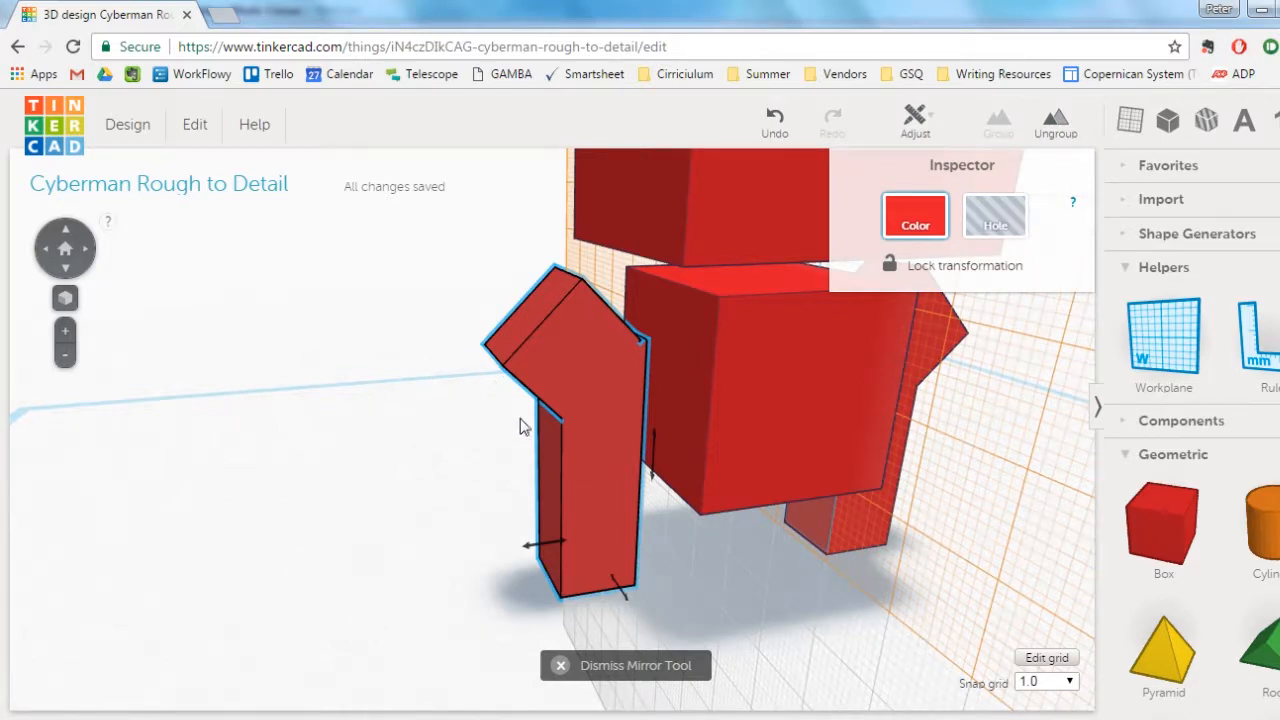
{"action": "left_click", "coordinate": [390, 383]}
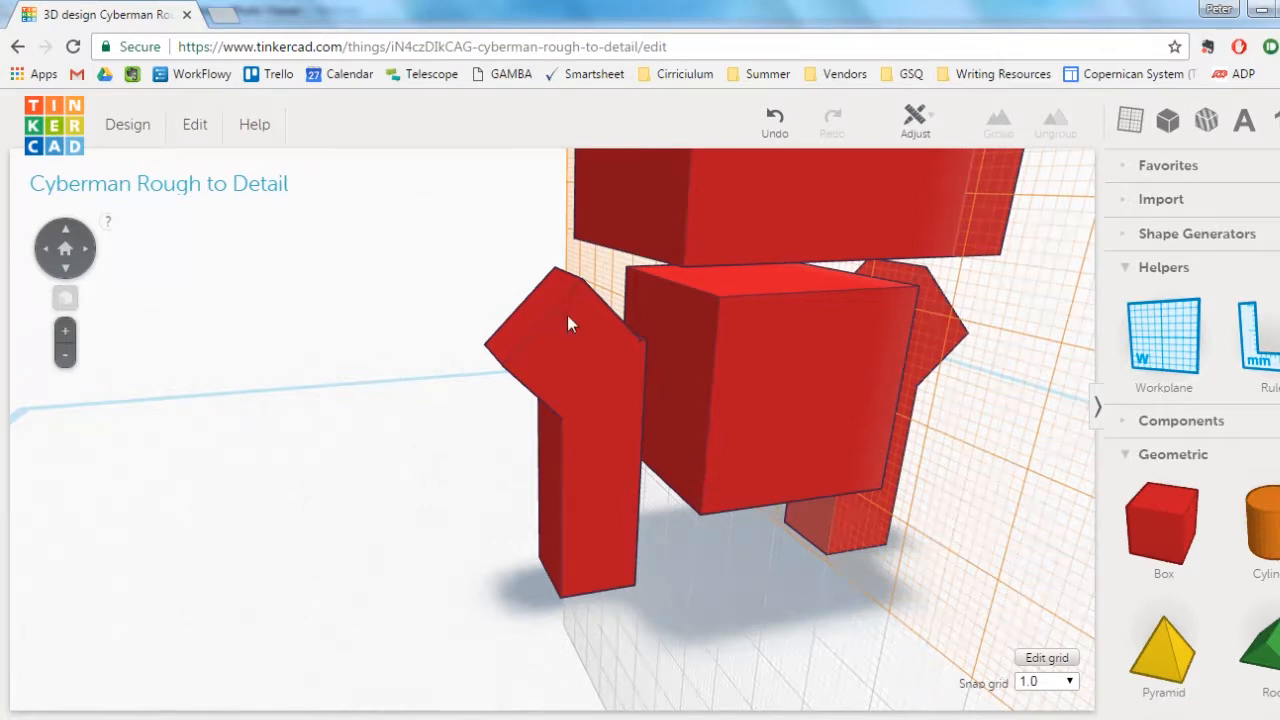
- Move the mirrored arm inward against the torso and return the workplane to the ground grid
{"action": "right_click_drag", "start_coordinate": [569, 426], "coordinate": [549, 397]}
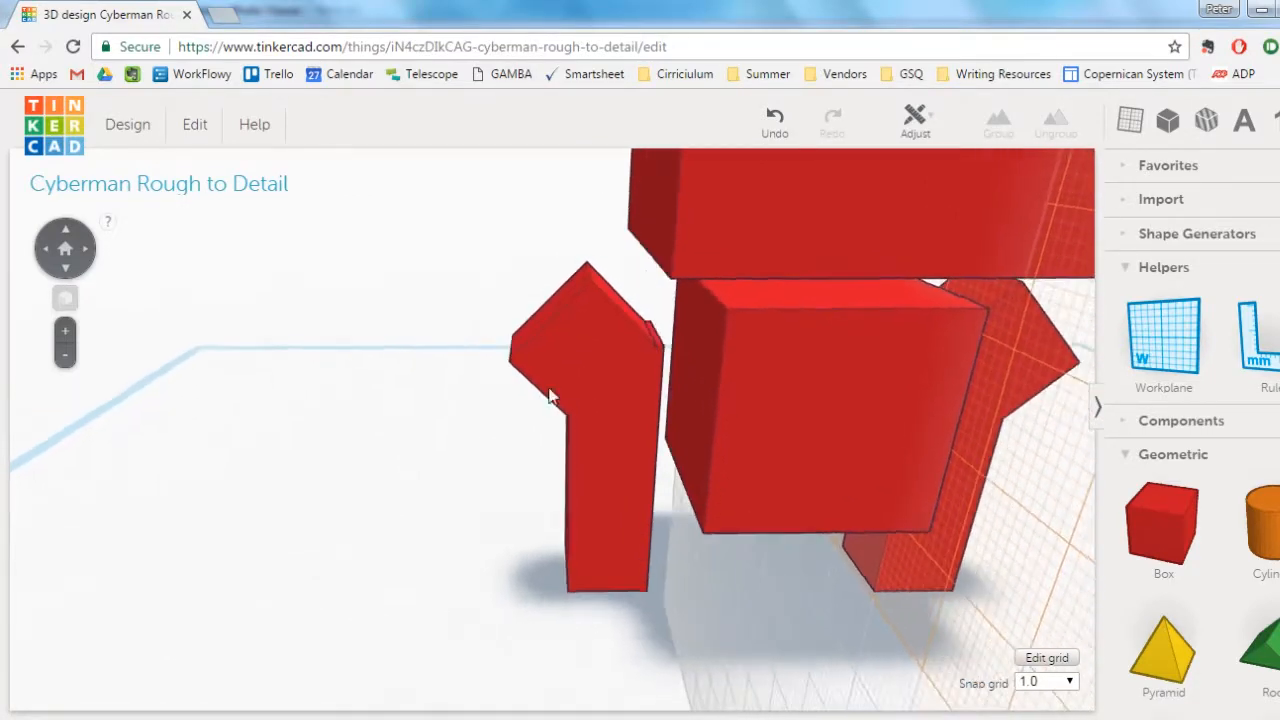
{"action": "left_click", "coordinate": [568, 350]}
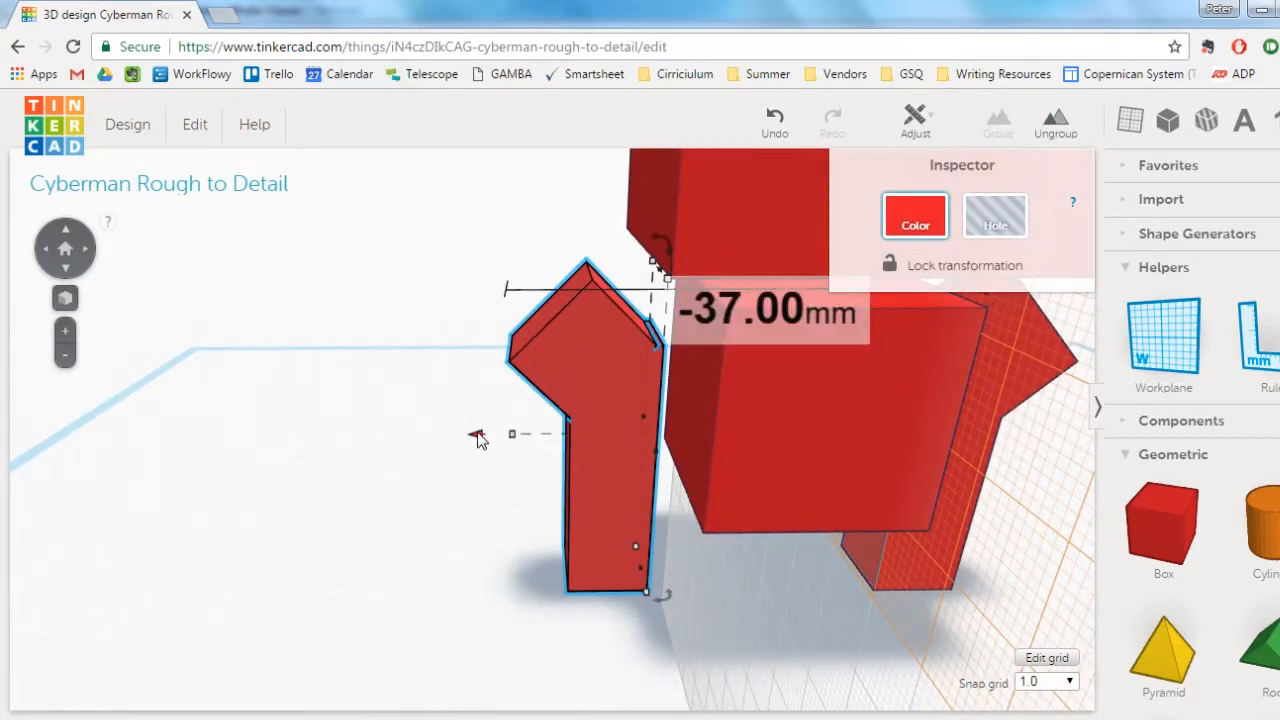
{"action": "left_click_drag", "start_coordinate": [478, 440], "coordinate": [517, 440]}
{"action": "right_click_drag", "start_coordinate": [517, 440], "coordinate": [432, 405]}
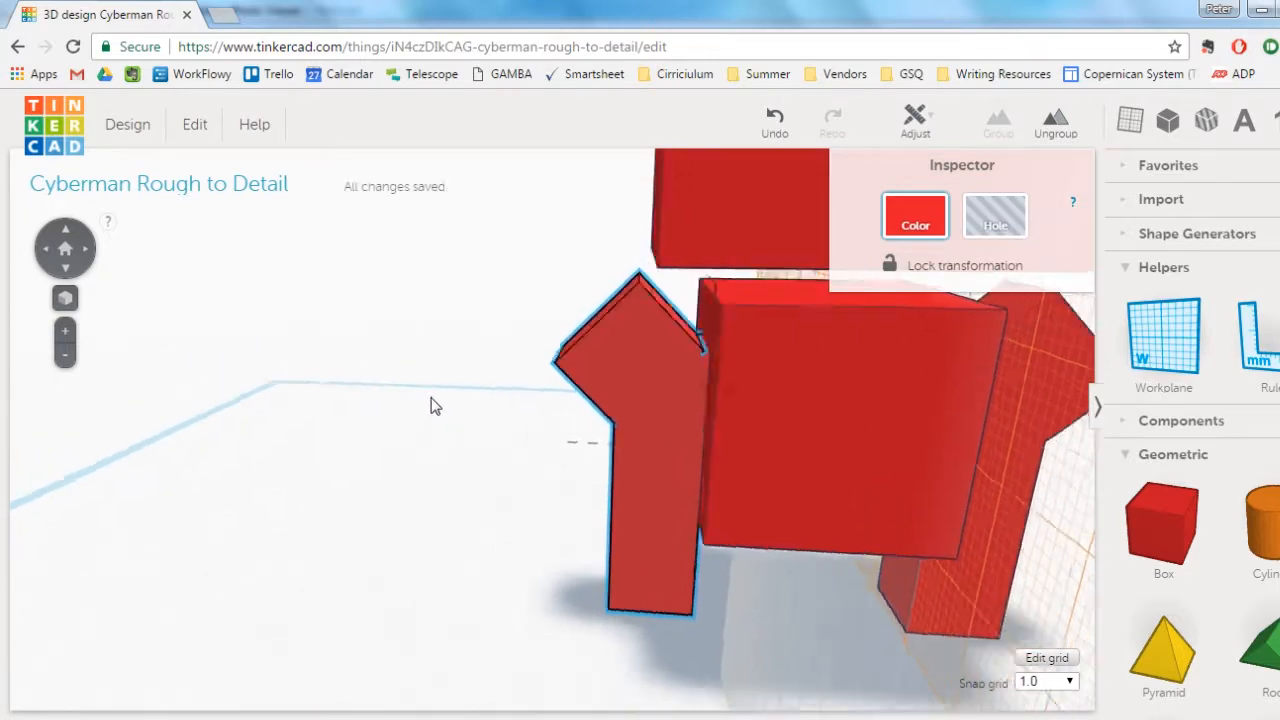
{"action": "right_click_drag", "start_coordinate": [789, 394], "coordinate": [440, 340]}
{"action": "scroll", "coordinate": [356, 246], "scroll_direction": "down", "scroll_amount": 5}
{"action": "left_click", "coordinate": [354, 245]}
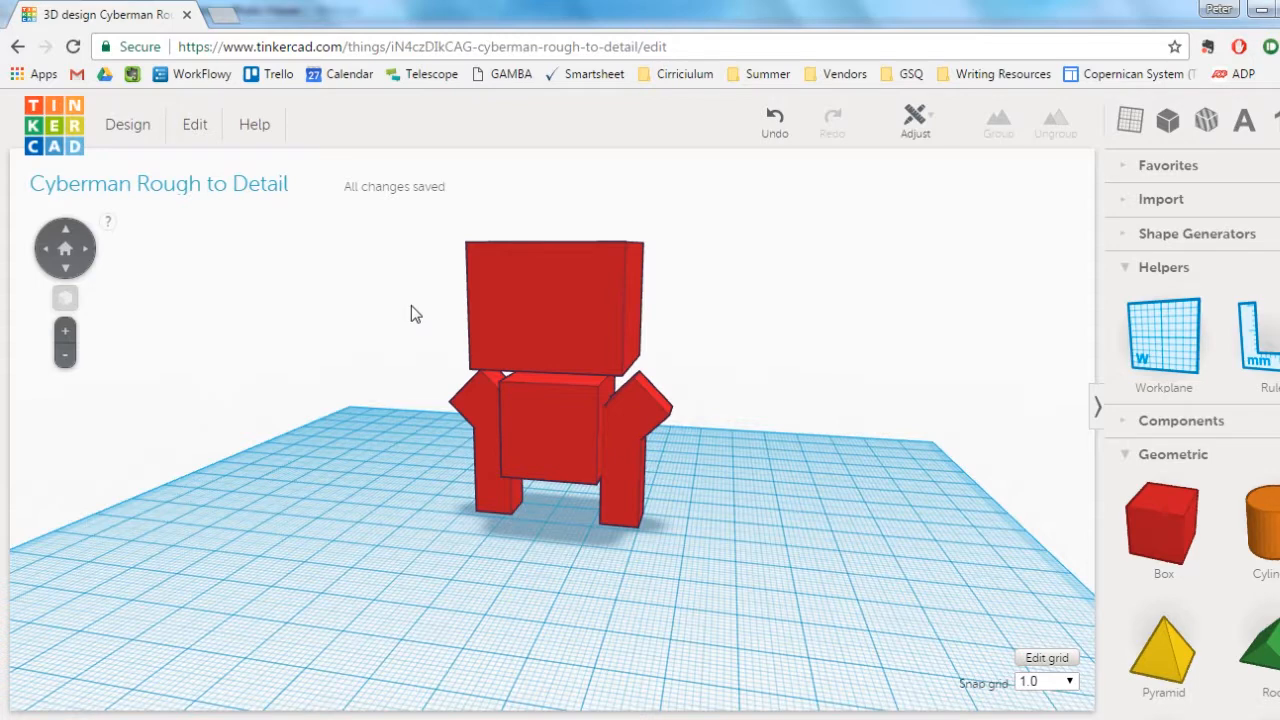
{"action": "left_click", "coordinate": [531, 418]}
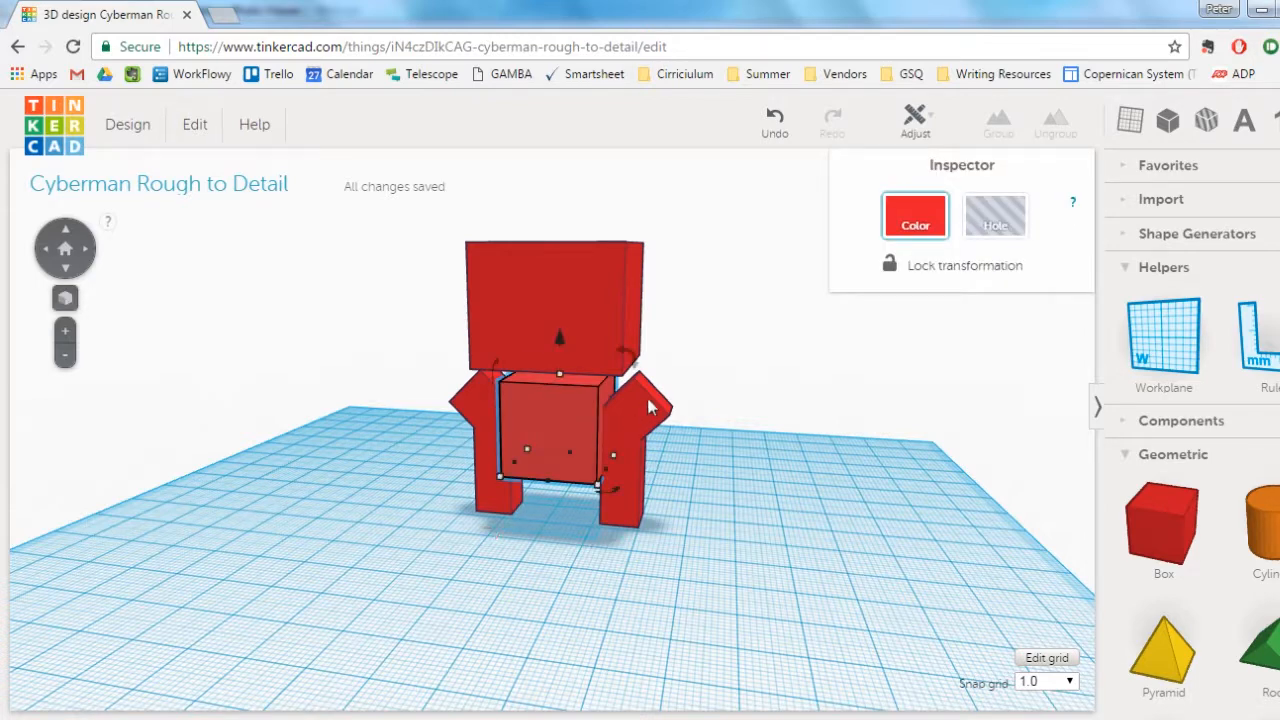
{"action": "left_click", "coordinate": [650, 407]}
{"action": "left_click_drag", "start_coordinate": [1163, 522], "coordinate": [654, 581]}
{"action": "key", "text": "Delete"}
- Place the workplane on several faces of the torso in turn, and return it to the ground grid
{"action": "left_click", "coordinate": [637, 400]}
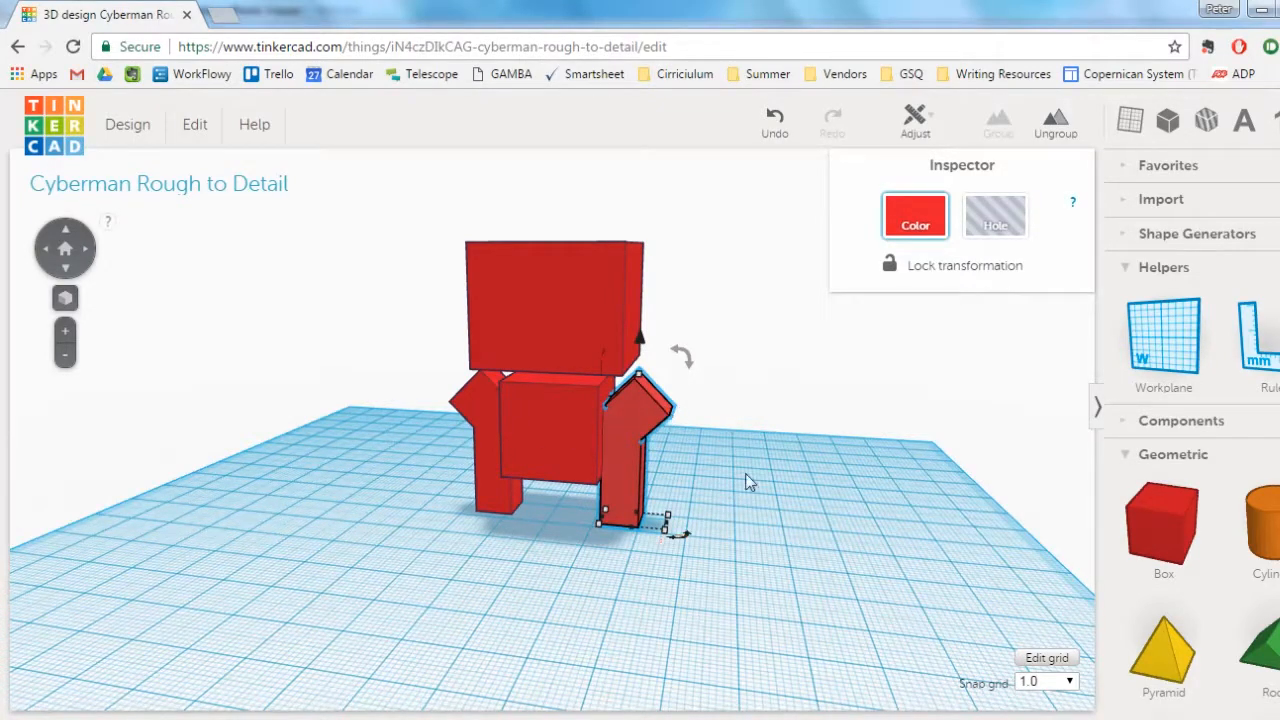
{"action": "key", "text": "w"}
{"action": "left_click", "coordinate": [585, 432]}
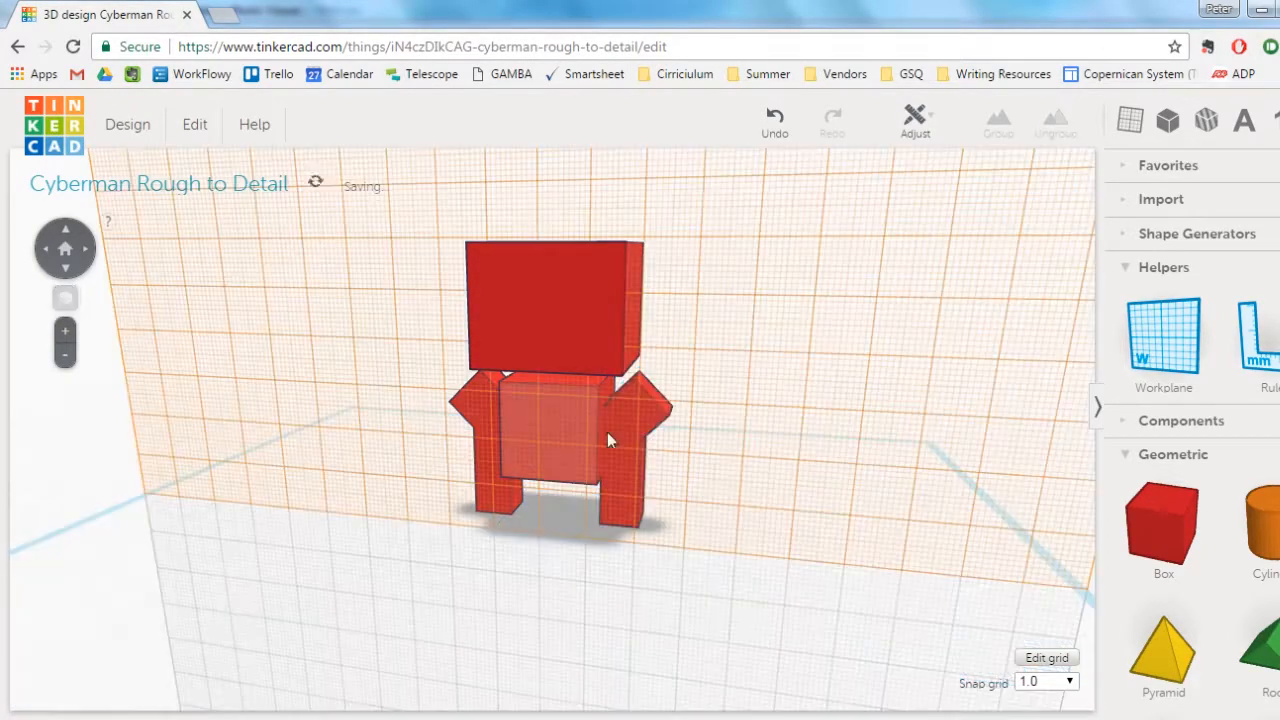
{"action": "right_click_drag", "start_coordinate": [598, 451], "coordinate": [412, 440]}
{"action": "key", "text": "w"}
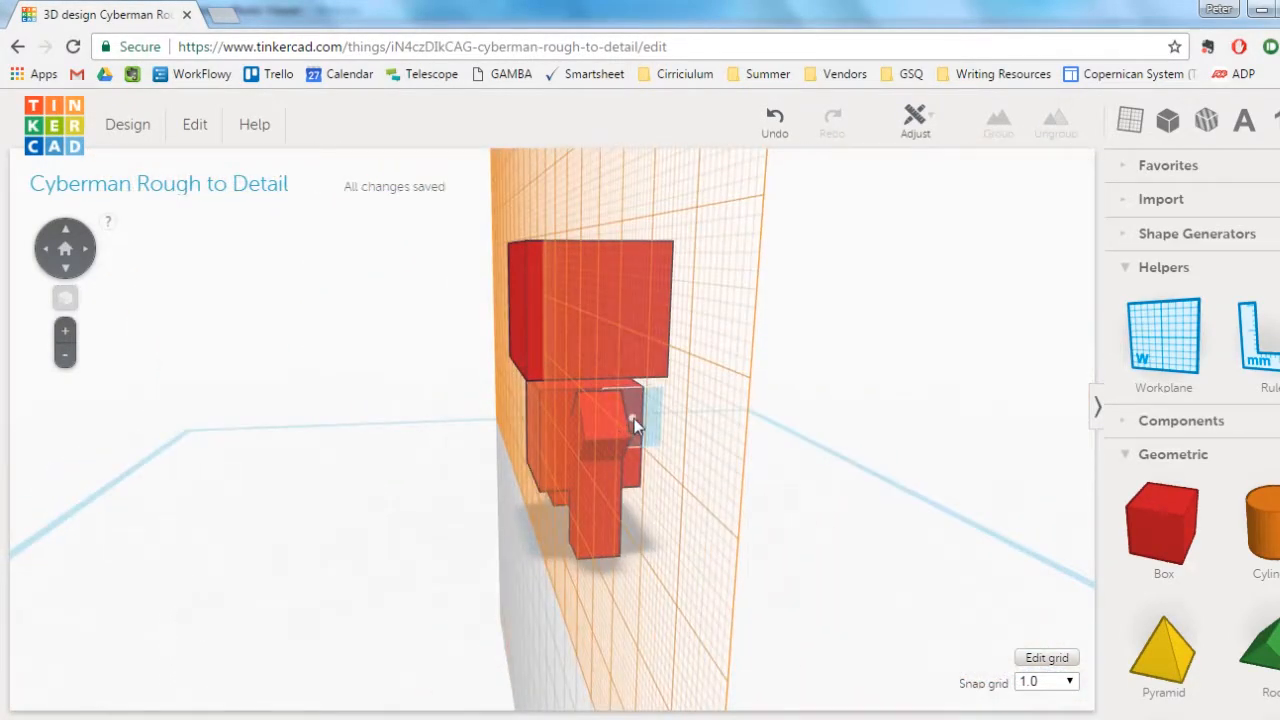
{"action": "left_click", "coordinate": [633, 422]}
{"action": "right_click_drag", "start_coordinate": [703, 443], "coordinate": [618, 438]}
{"action": "key", "text": "w"}
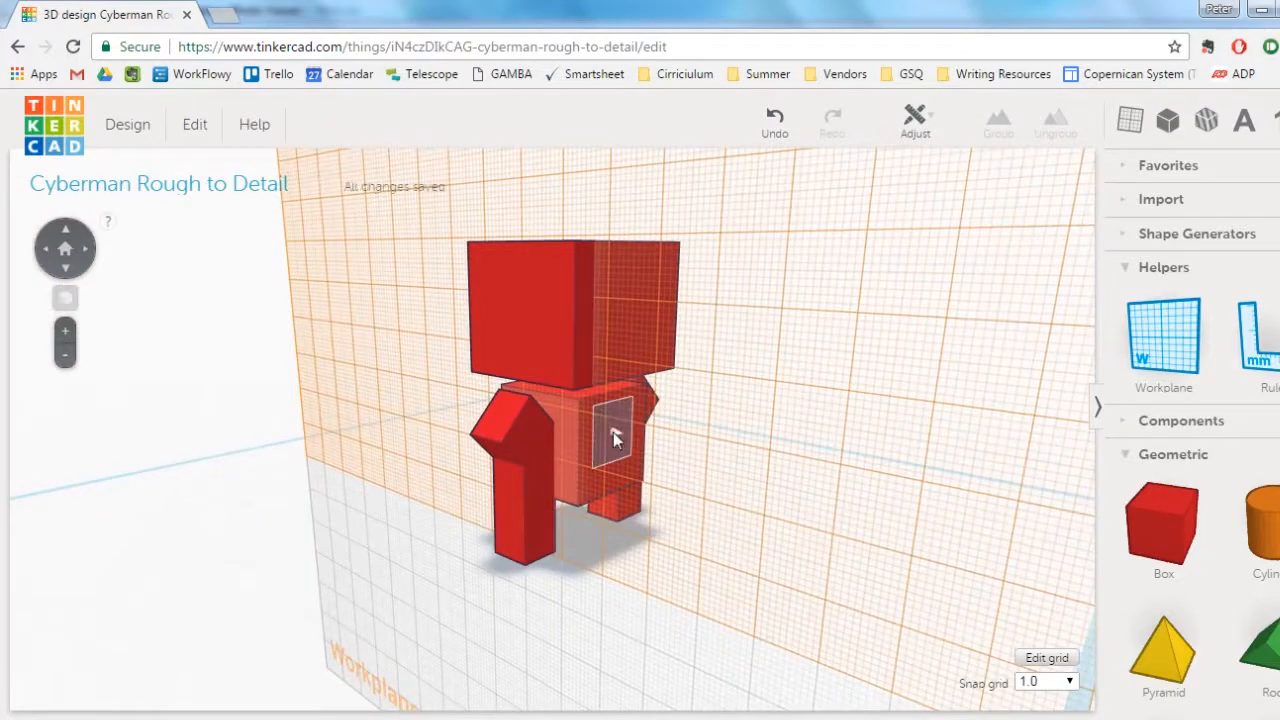
{"action": "left_click", "coordinate": [613, 432]}
{"action": "right_click_drag", "start_coordinate": [422, 421], "coordinate": [572, 330]}
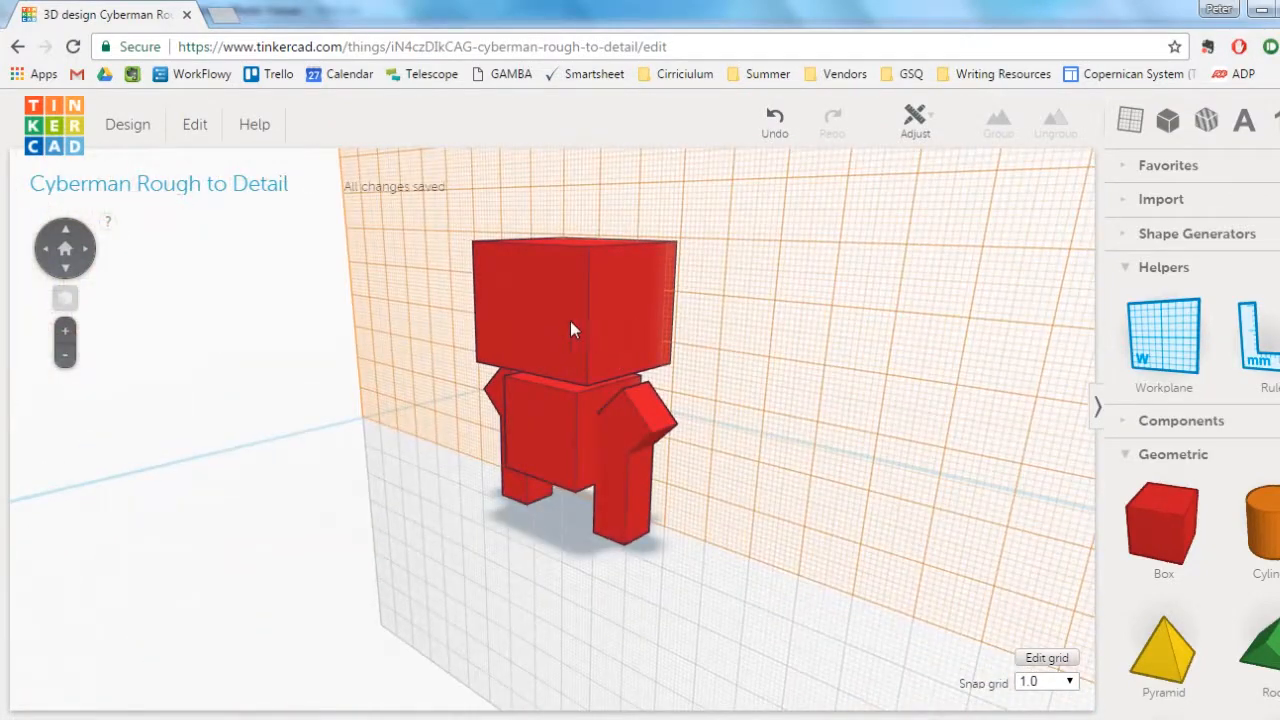
{"action": "left_click", "coordinate": [625, 329]}
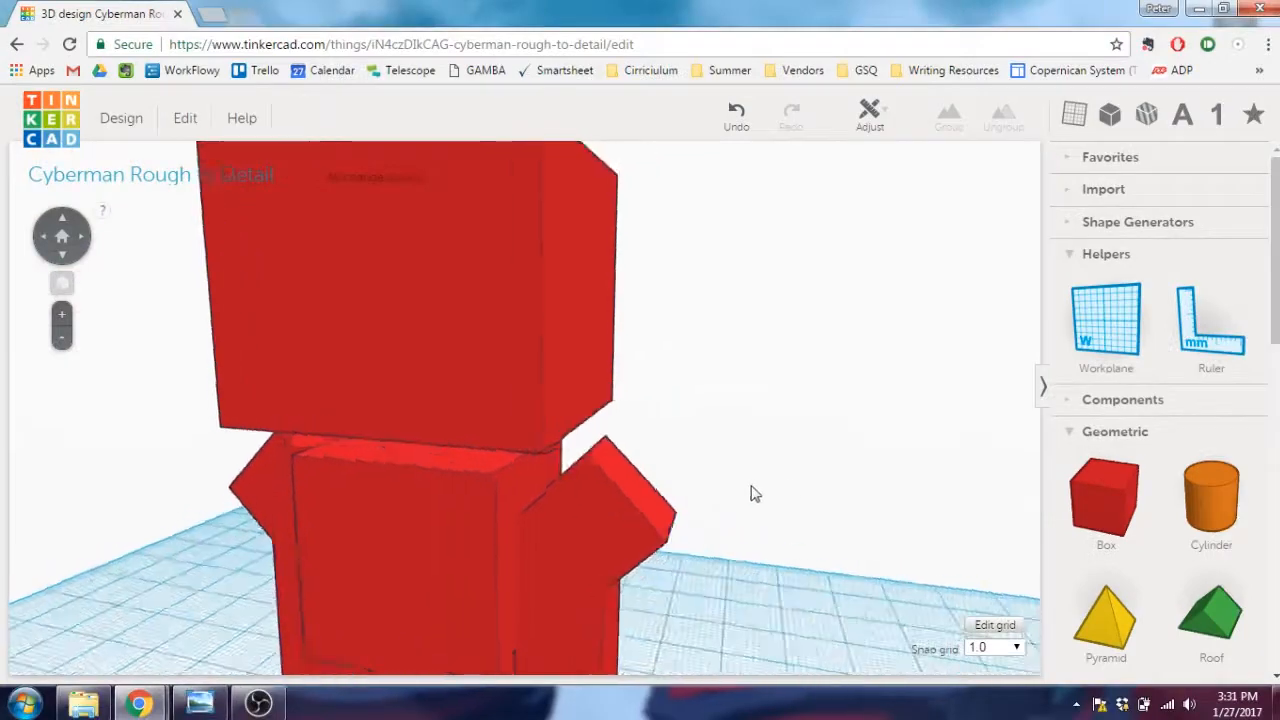
- Set the workplane on the side face of the head and place a cylinder on that face
{"action": "scroll", "coordinate": [751, 487], "scroll_direction": "down", "scroll_amount": 5}
{"action": "right_click_drag", "start_coordinate": [751, 487], "coordinate": [729, 477]}
{"action": "key", "text": "w"}
{"action": "left_click", "coordinate": [556, 340]}
{"action": "left_click_drag", "start_coordinate": [1211, 496], "coordinate": [558, 354]}
- Flatten the cylinder on the side of the head into a thin disc
{"action": "right_click_drag", "start_coordinate": [720, 430], "coordinate": [668, 428]}
{"action": "left_click_drag", "start_coordinate": [668, 367], "coordinate": [575, 360]}
{"action": "scroll", "coordinate": [575, 360], "scroll_direction": "up", "scroll_amount": 3}
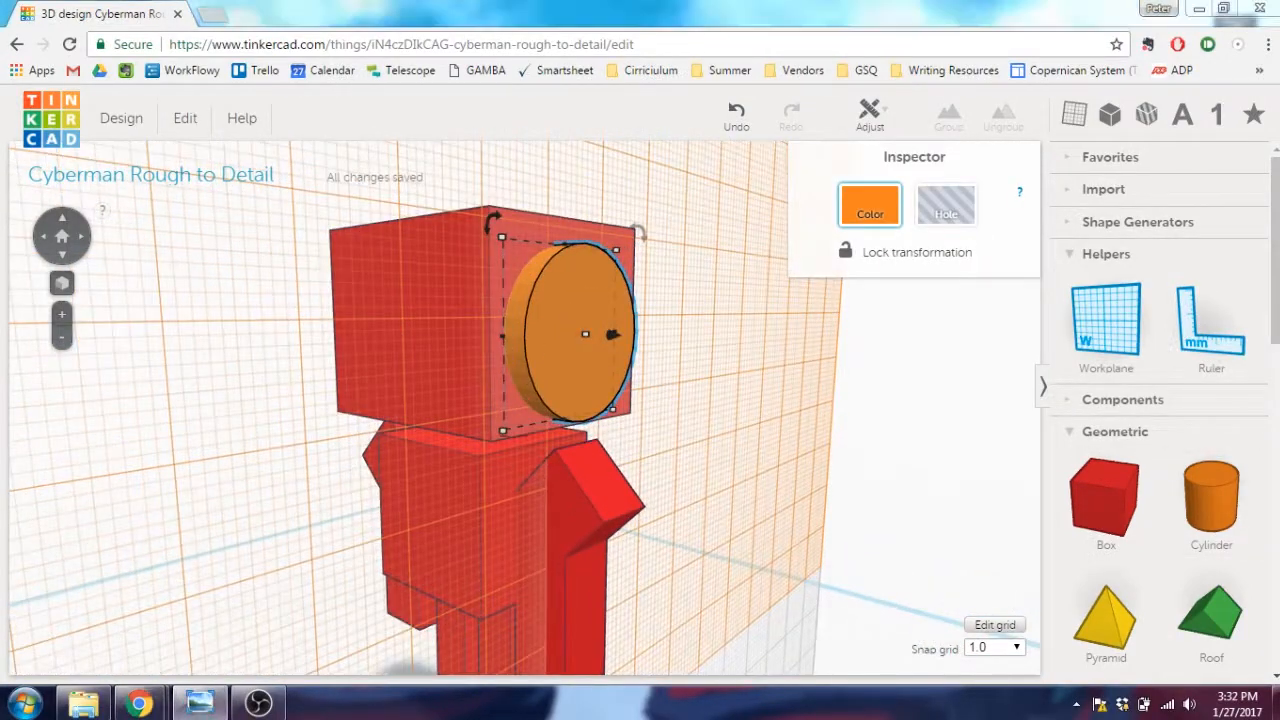
{"action": "right_click_drag", "start_coordinate": [626, 364], "coordinate": [493, 338]}
{"action": "scroll", "coordinate": [336, 333], "scroll_direction": "down", "scroll_amount": 1}
{"action": "scroll", "coordinate": [330, 350], "scroll_direction": "down", "scroll_amount": 2}
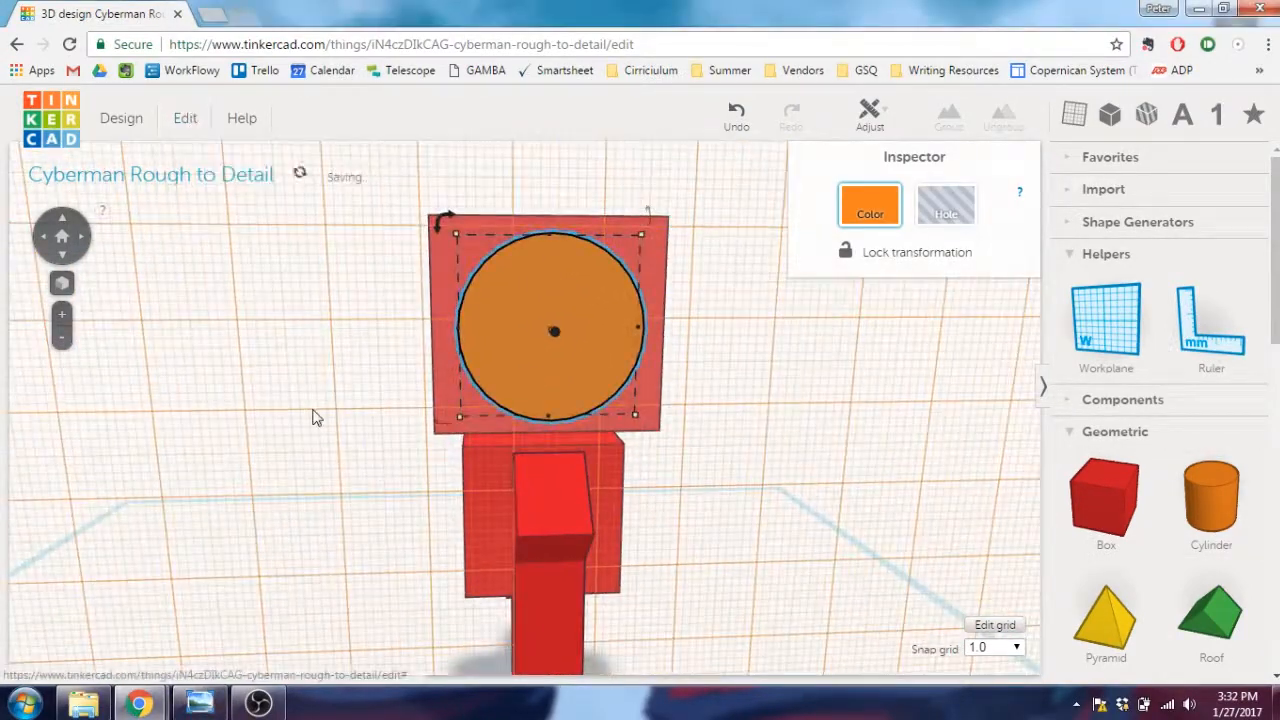
- Shrink the front disc so it sits raised and concentric on the larger disc, and group the two discs
{"action": "right_click_drag", "start_coordinate": [313, 409], "coordinate": [470, 403]}
{"action": "left_click_drag", "start_coordinate": [534, 235], "coordinate": [574, 271]}
{"action": "right_click_drag", "start_coordinate": [575, 273], "coordinate": [445, 295]}
{"action": "mouse_move", "coordinate": [583, 330]}
{"action": "left_mouse_down"}
{"action": "mouse_move", "coordinate": [546, 303]}
{"action": "mouse_move", "coordinate": [564, 319]}
{"action": "left_mouse_up"}
{"action": "right_click_drag", "start_coordinate": [345, 415], "coordinate": [470, 400]}
{"action": "left_click", "coordinate": [550, 308]}
{"action": "left_click", "coordinate": [600, 306], "text": "shift"}
{"action": "left_click", "coordinate": [935, 118]}
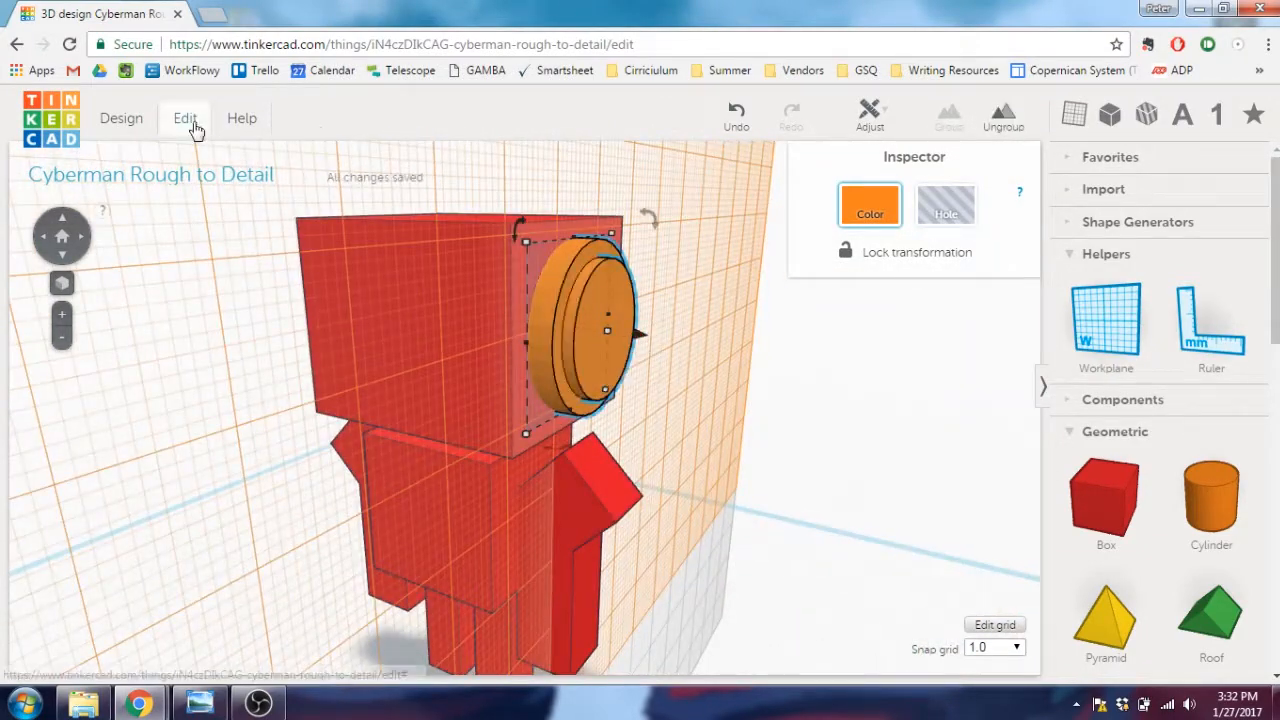
- Duplicate the grouped discs, mirror the copy, and fit it against the opposite side of the head
{"action": "right_click_drag", "start_coordinate": [640, 335], "coordinate": [258, 360]}
{"action": "left_click_drag", "start_coordinate": [258, 360], "coordinate": [196, 360]}
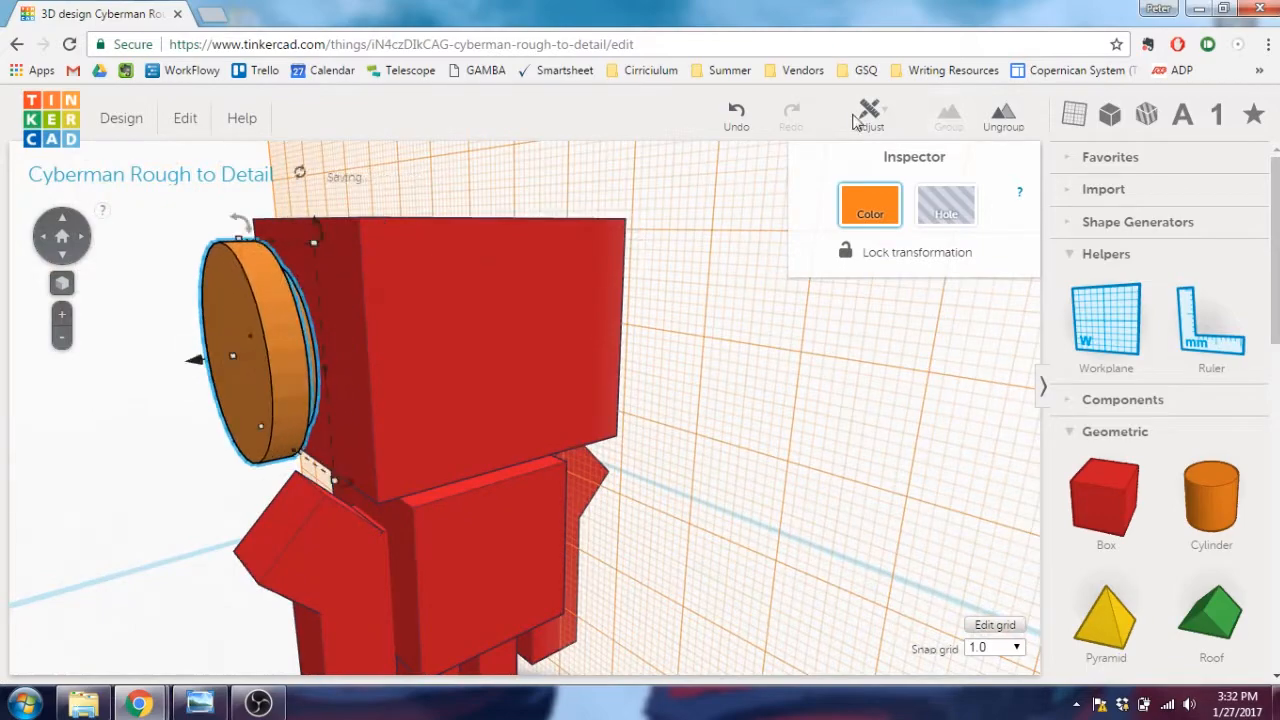
{"action": "right_click_drag", "start_coordinate": [278, 350], "coordinate": [340, 350]}
{"action": "left_click_drag", "start_coordinate": [188, 345], "coordinate": [232, 343]}
{"action": "left_click", "coordinate": [206, 252]}
- Duplicate the head box, set the workplane on its front face, and make the copy a thin slab protruding from the face
{"action": "right_click_drag", "start_coordinate": [650, 310], "coordinate": [574, 381]}
{"action": "left_click", "coordinate": [590, 413]}
{"action": "left_click", "coordinate": [185, 118]}
{"action": "left_click", "coordinate": [208, 203]}
{"action": "key", "text": "w"}
{"action": "left_click", "coordinate": [320, 470]}
{"action": "left_click", "coordinate": [486, 457]}
{"action": "key", "text": "w"}
{"action": "left_click", "coordinate": [491, 384]}
{"action": "left_click_drag", "start_coordinate": [425, 420], "coordinate": [386, 431]}
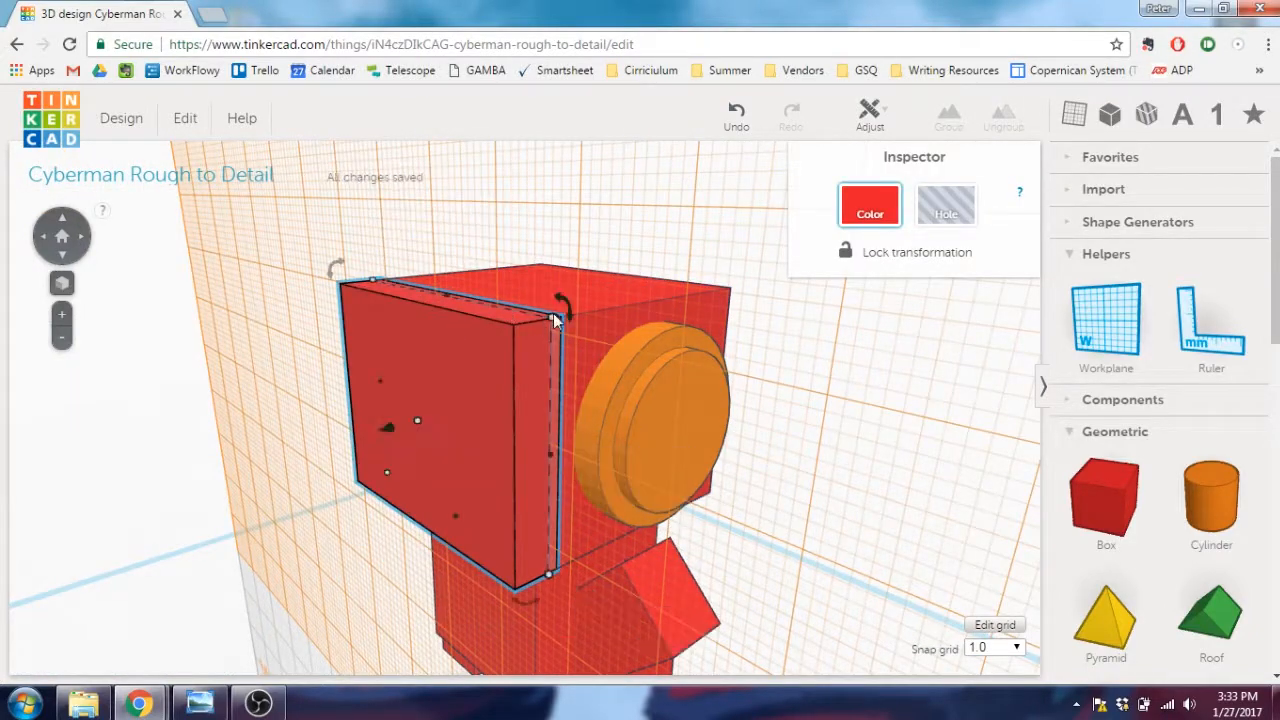
- Resize the slab into a wide, short eye plate across the upper front of the head
{"action": "left_click_drag", "start_coordinate": [346, 283], "coordinate": [547, 472]}
{"action": "key", "text": "w"}
{"action": "left_click", "coordinate": [438, 398]}
{"action": "left_click_drag", "start_coordinate": [438, 371], "coordinate": [438, 304]}
{"action": "right_click_drag", "start_coordinate": [480, 375], "coordinate": [800, 420]}
{"action": "key", "text": "ctrl+z"}
{"action": "mouse_move", "coordinate": [466, 452]}
{"action": "left_mouse_down", "text": "alt"}
{"action": "mouse_move", "coordinate": [479, 433]}
{"action": "mouse_move", "coordinate": [488, 441]}
{"action": "left_mouse_up", "text": "alt"}
{"action": "right_click_drag", "start_coordinate": [645, 386], "coordinate": [508, 394]}
{"action": "right_click_drag", "start_coordinate": [590, 390], "coordinate": [405, 395]}
- Duplicate the eye plate and shape the copy into a smaller mouth block centred below it
{"action": "left_click", "coordinate": [185, 118]}
{"action": "left_click", "coordinate": [204, 202]}
{"action": "right_click_drag", "start_coordinate": [450, 500], "coordinate": [547, 523]}
{"action": "left_click", "coordinate": [185, 118]}
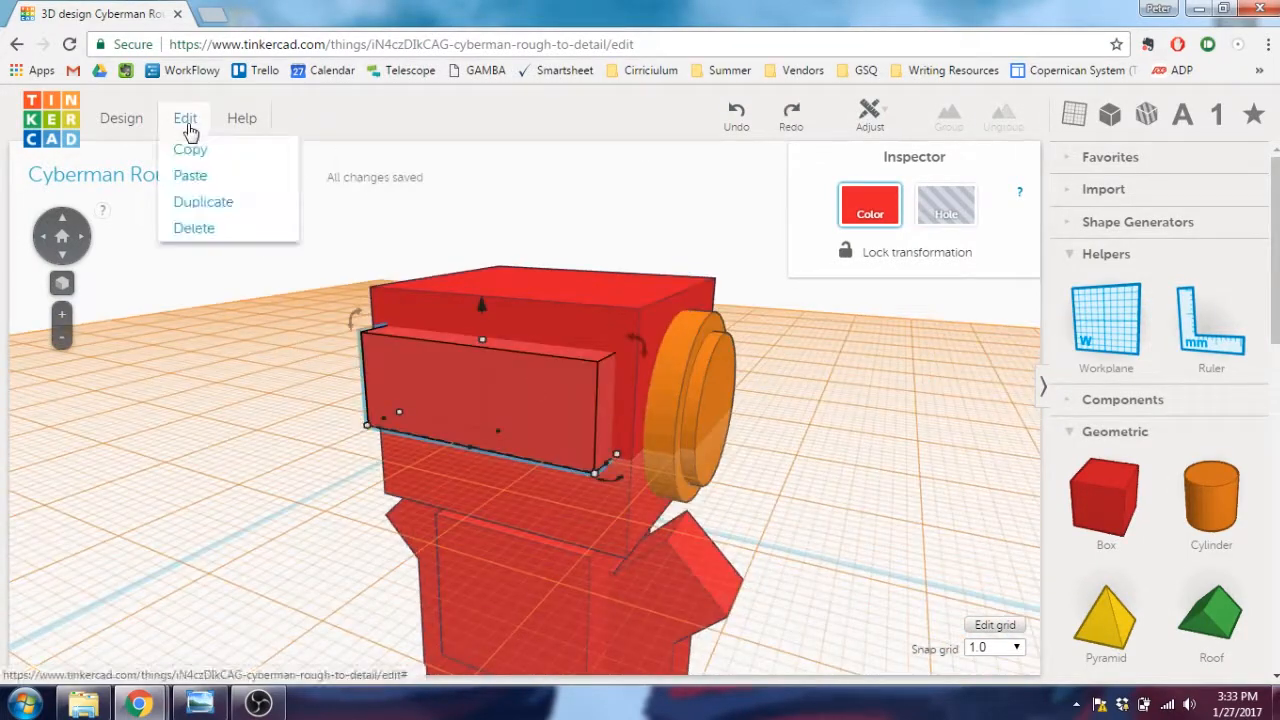
{"action": "left_click", "coordinate": [186, 177]}
{"action": "right_click_drag", "start_coordinate": [573, 348], "coordinate": [740, 375]}
{"action": "left_click", "coordinate": [800, 350]}
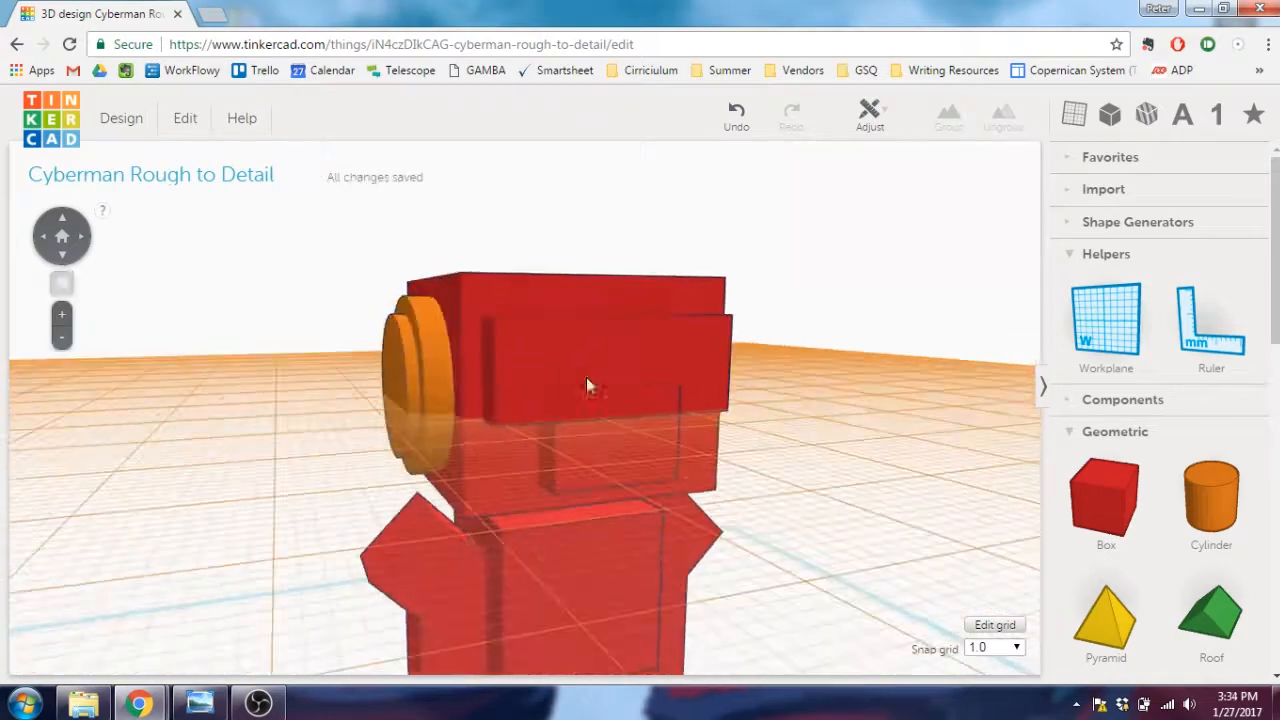
- Set the workplane on the front of the eye plate, place a cylinder there, and shrink its diameter to eye size
{"action": "left_click_drag", "start_coordinate": [1106, 320], "coordinate": [621, 357]}
{"action": "left_click_drag", "start_coordinate": [1211, 497], "coordinate": [620, 357]}
{"action": "left_click_drag", "start_coordinate": [476, 276], "coordinate": [605, 410], "text": "shift"}
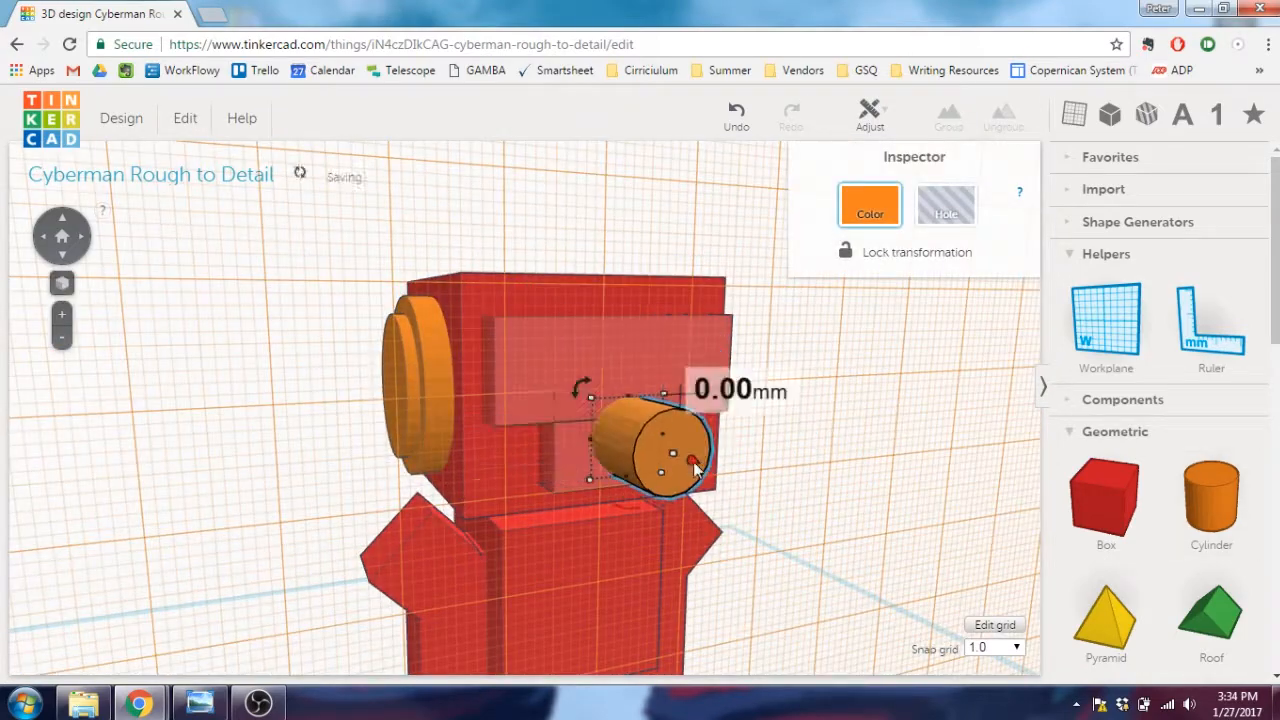
- Flatten the cylinder into a disc and position it on one half of the eye plate
{"action": "left_click_drag", "start_coordinate": [673, 452], "coordinate": [600, 366]}
{"action": "left_click_drag", "start_coordinate": [634, 429], "coordinate": [556, 368]}
{"action": "right_click_drag", "start_coordinate": [600, 370], "coordinate": [494, 363]}
{"action": "scroll", "coordinate": [494, 363], "scroll_direction": "up", "scroll_amount": 3}
{"action": "left_click_drag", "start_coordinate": [548, 308], "coordinate": [743, 305]}
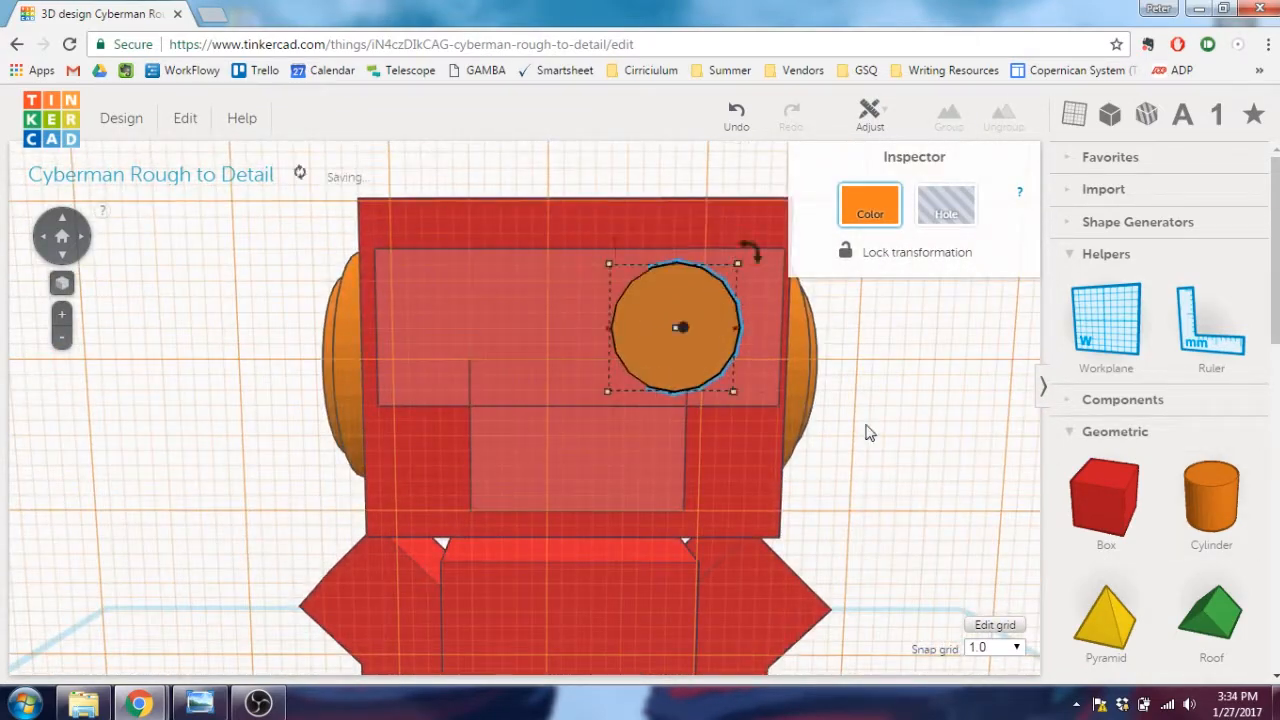
- Turn the eye disc into a hole and shift it slightly outward from the eye plate
{"action": "right_click_drag", "start_coordinate": [743, 305], "coordinate": [880, 320]}
{"action": "left_click", "coordinate": [945, 205]}
{"action": "right_click_drag", "start_coordinate": [700, 370], "coordinate": [468, 398]}
{"action": "left_click", "coordinate": [464, 400]}
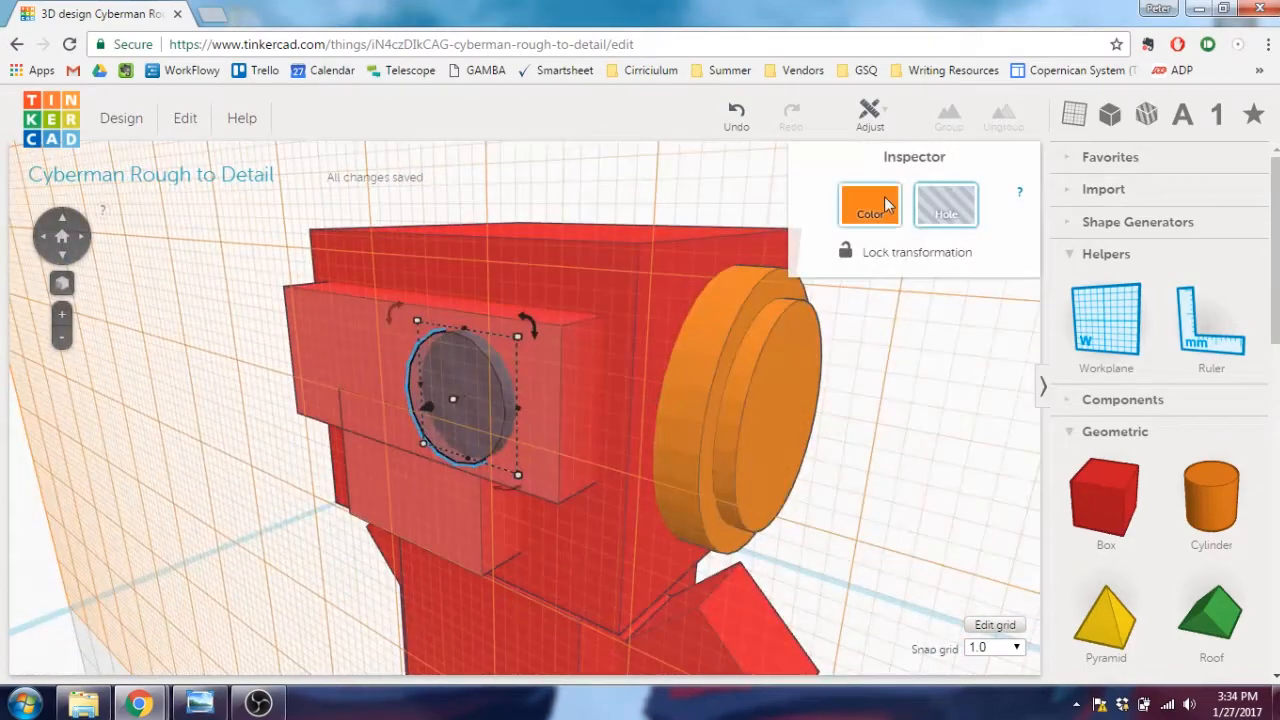
{"action": "left_click", "coordinate": [884, 205]}
{"action": "mouse_move", "coordinate": [449, 398]}
{"action": "left_mouse_down"}
{"action": "mouse_move", "coordinate": [229, 463]}
{"action": "mouse_move", "coordinate": [343, 443]}
{"action": "mouse_move", "coordinate": [432, 405]}
{"action": "left_mouse_up"}
{"action": "left_click", "coordinate": [940, 206]}
{"action": "right_click_drag", "start_coordinate": [590, 392], "coordinate": [718, 398]}
- Duplicate the eye hole and place the copy on the other half of the eye plate
{"action": "left_click", "coordinate": [198, 130]}
{"action": "left_click", "coordinate": [221, 213]}
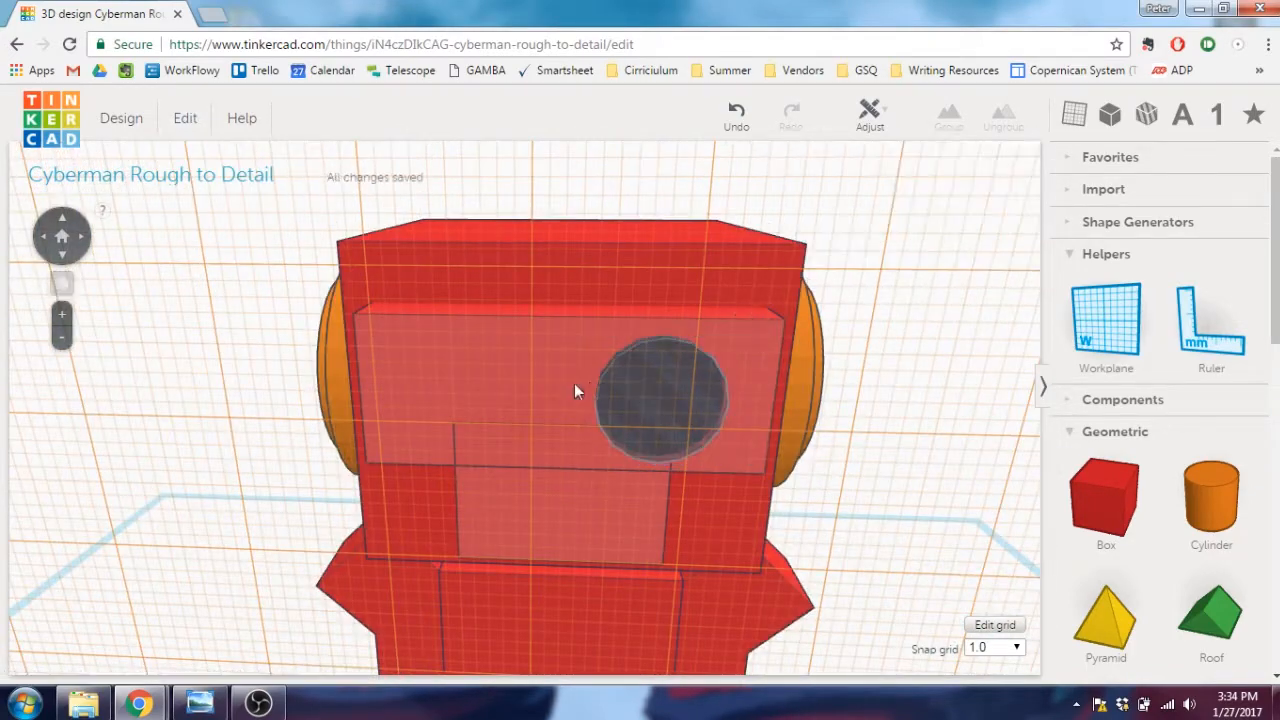
{"action": "left_click", "coordinate": [634, 394]}
{"action": "right_click_drag", "start_coordinate": [634, 394], "coordinate": [436, 416]}
{"action": "left_click_drag", "start_coordinate": [380, 357], "coordinate": [398, 355]}
{"action": "left_click", "coordinate": [540, 190]}
- Return the workplane to the ground grid and leave nothing selected
{"action": "scroll", "coordinate": [610, 300], "scroll_direction": "down", "scroll_amount": 2}
{"action": "right_click_drag", "start_coordinate": [640, 270], "coordinate": [642, 440]}
{"action": "key", "text": "w"}
{"action": "left_click", "coordinate": [891, 420]}
{"action": "scroll", "coordinate": [800, 400], "scroll_direction": "down", "scroll_amount": 2}
{"action": "left_click", "coordinate": [1106, 500]}
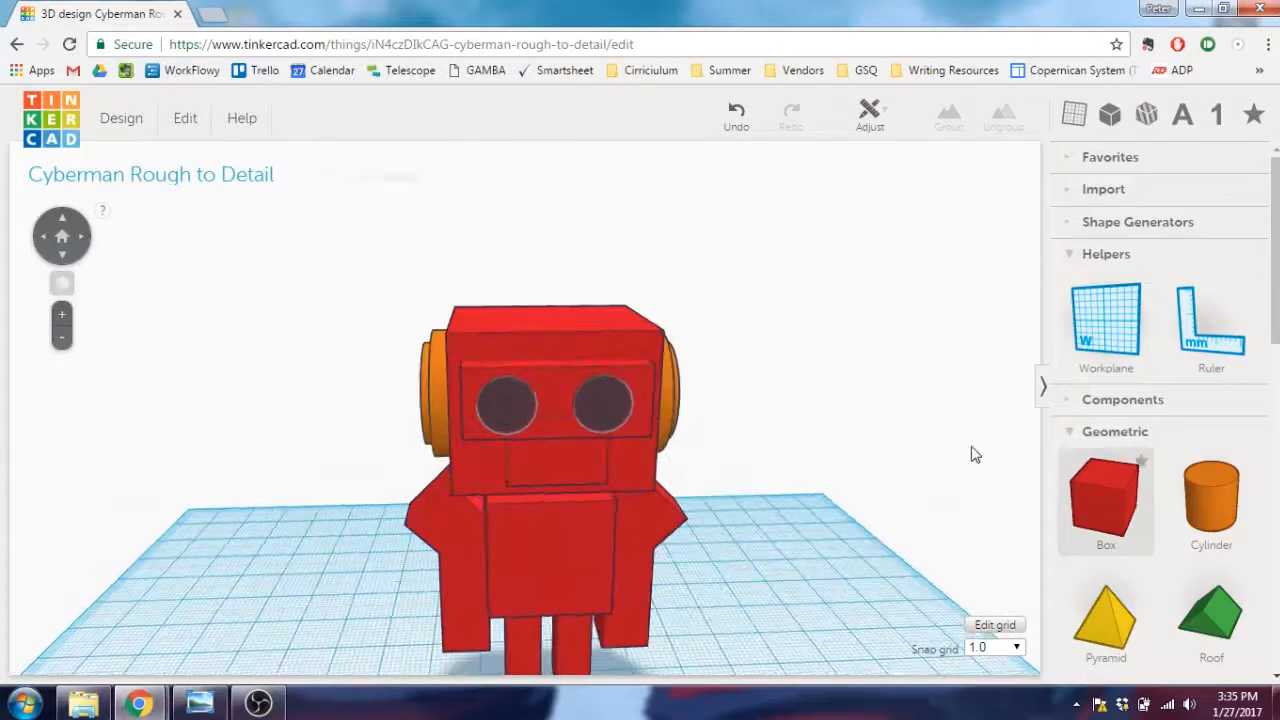
{"action": "key", "text": "Escape"}
- Duplicate the head box and raise the copy above the head
{"action": "left_click", "coordinate": [620, 335]}
{"action": "left_click", "coordinate": [185, 118]}
{"action": "left_click", "coordinate": [205, 202]}
{"action": "left_click_drag", "start_coordinate": [547, 281], "coordinate": [547, 190]}
{"action": "right_click_drag", "start_coordinate": [390, 400], "coordinate": [446, 394]}
- Narrow the raised copy symmetrically into a crest block and lower it onto the top of the head
{"action": "left_click_drag", "start_coordinate": [468, 386], "coordinate": [521, 368], "text": "alt"}
{"action": "left_click_drag", "start_coordinate": [546, 212], "coordinate": [546, 176]}
{"action": "right_click_drag", "start_coordinate": [655, 352], "coordinate": [572, 312]}
{"action": "scroll", "coordinate": [530, 314], "scroll_direction": "up", "scroll_amount": 3}
{"action": "middle_click_drag", "start_coordinate": [520, 314], "coordinate": [526, 446]}
{"action": "left_click_drag", "start_coordinate": [565, 237], "coordinate": [565, 270]}
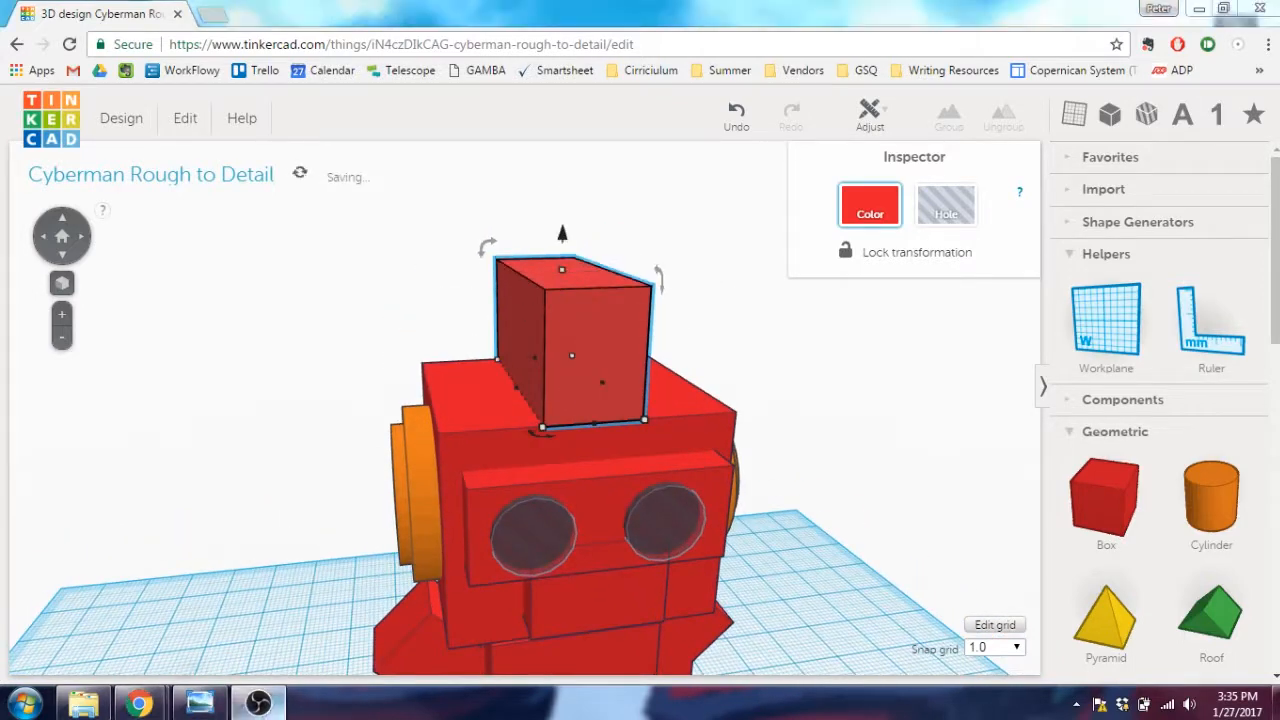
{"action": "right_click_drag", "start_coordinate": [528, 312], "coordinate": [586, 316]}
- Duplicate the crest block and shrink the copy into a small box within its side
{"action": "left_click_drag", "start_coordinate": [1106, 500], "coordinate": [870, 427]}
{"action": "key", "text": "Delete"}
{"action": "left_click", "coordinate": [580, 340]}
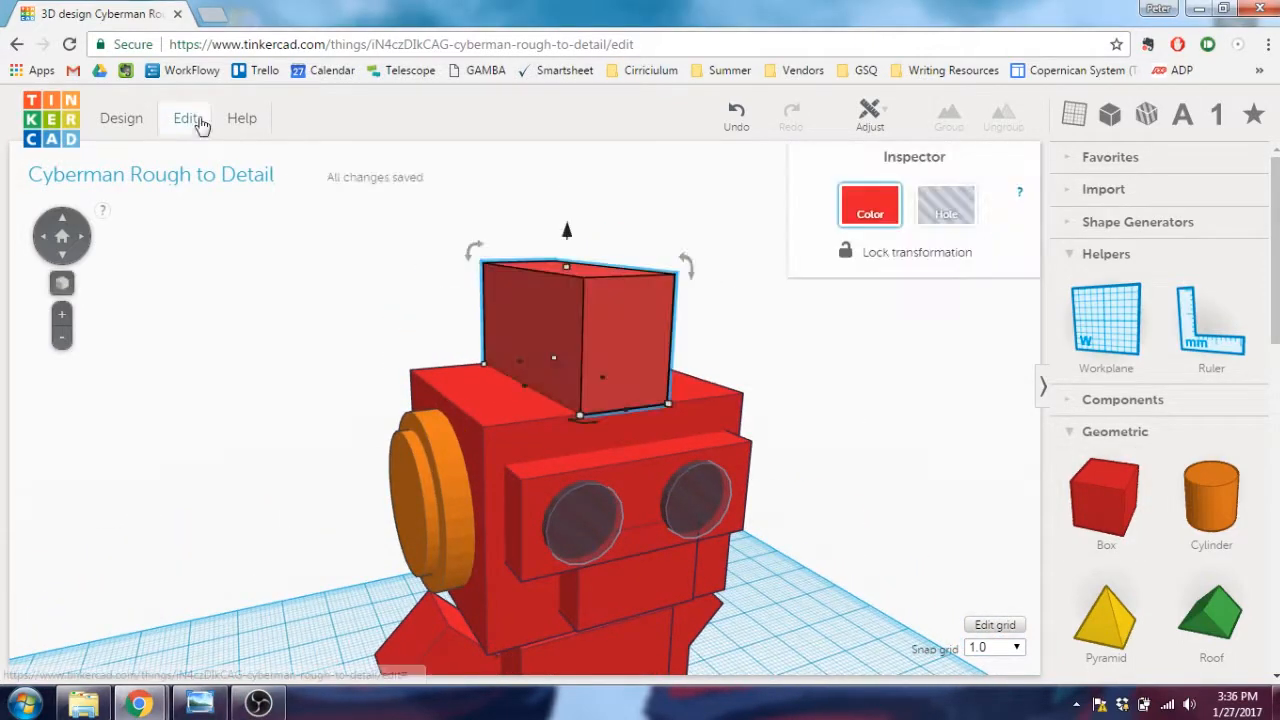
{"action": "left_click", "coordinate": [200, 123]}
{"action": "left_click", "coordinate": [200, 212]}
{"action": "right_click_drag", "start_coordinate": [540, 320], "coordinate": [600, 336]}
{"action": "left_click_drag", "start_coordinate": [663, 405], "coordinate": [593, 392], "text": "alt"}
{"action": "left_click_drag", "start_coordinate": [574, 279], "coordinate": [575, 305]}
- Set the workplane on the side face of the crest block, pull the small box out sideways, and slim it into a bar
{"action": "key", "text": "w"}
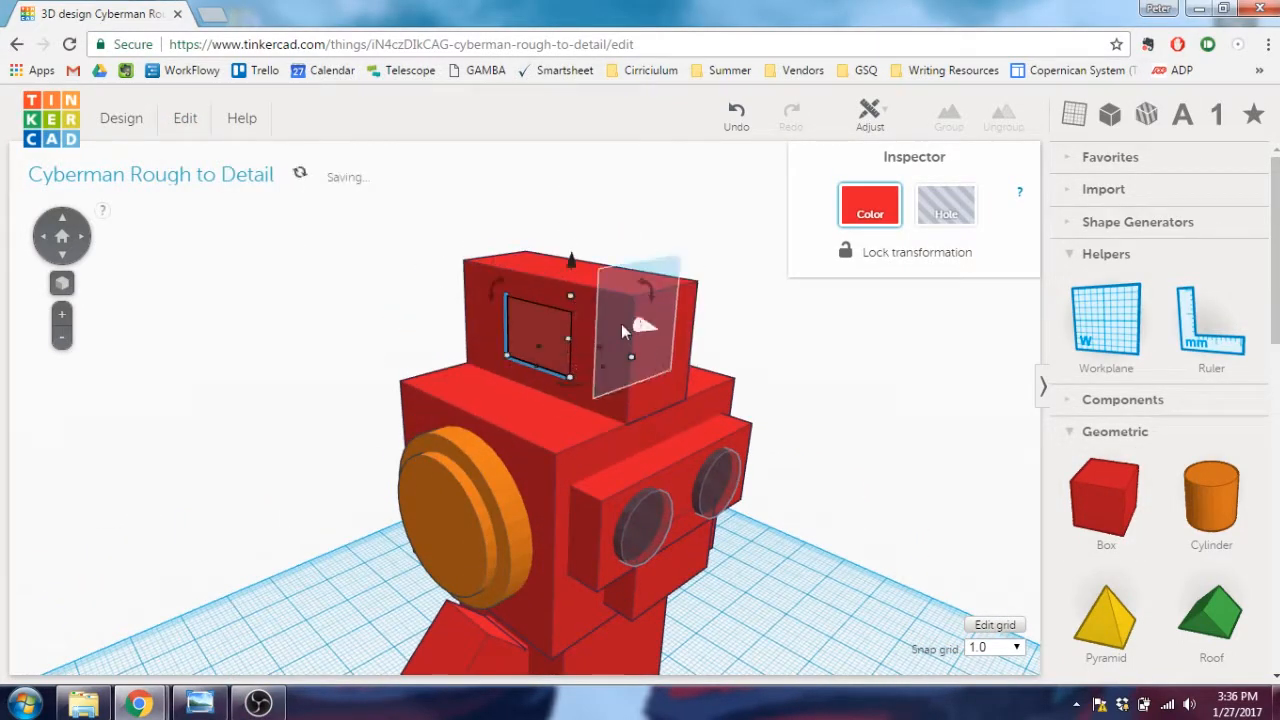
{"action": "left_click", "coordinate": [602, 330]}
{"action": "left_click_drag", "start_coordinate": [516, 346], "coordinate": [436, 374]}
{"action": "right_click_drag", "start_coordinate": [490, 366], "coordinate": [567, 388]}
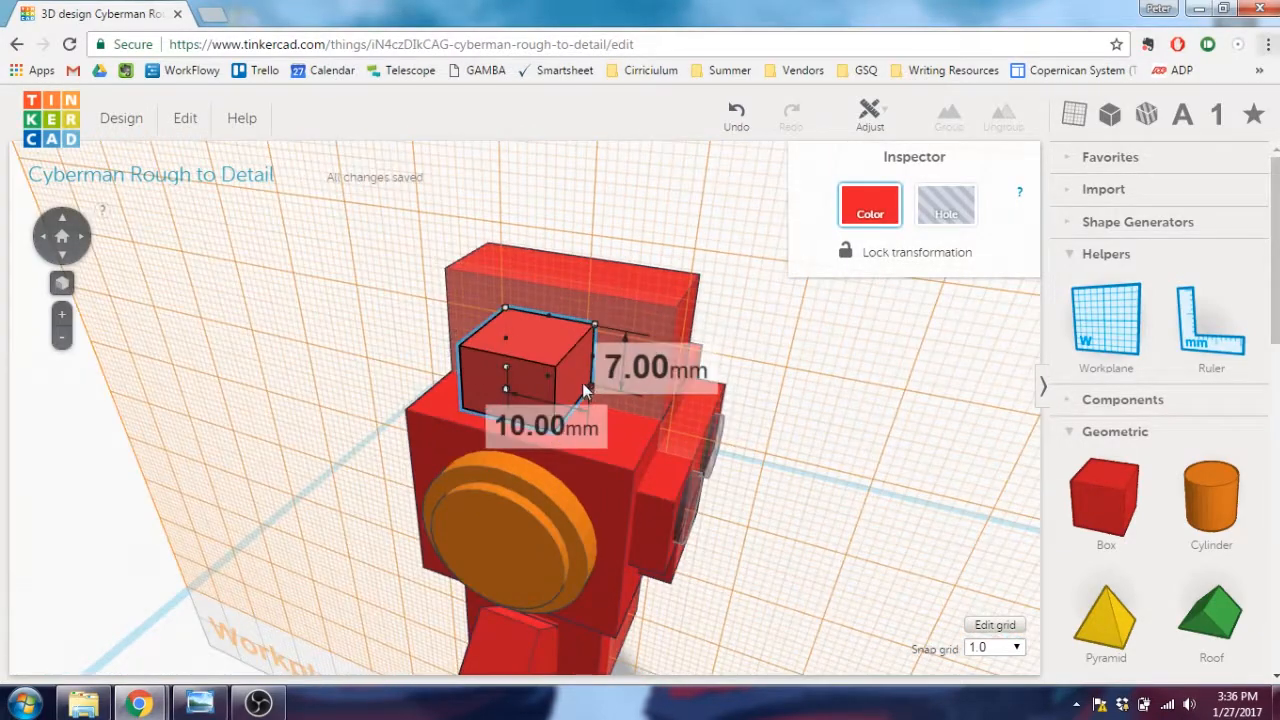
{"action": "left_click_drag", "start_coordinate": [591, 387], "coordinate": [573, 383], "text": "alt"}
{"action": "right_click_drag", "start_coordinate": [540, 385], "coordinate": [262, 345]}
{"action": "left_click_drag", "start_coordinate": [517, 312], "coordinate": [517, 323], "text": "alt"}
{"action": "right_click_drag", "start_coordinate": [510, 395], "coordinate": [405, 383]}
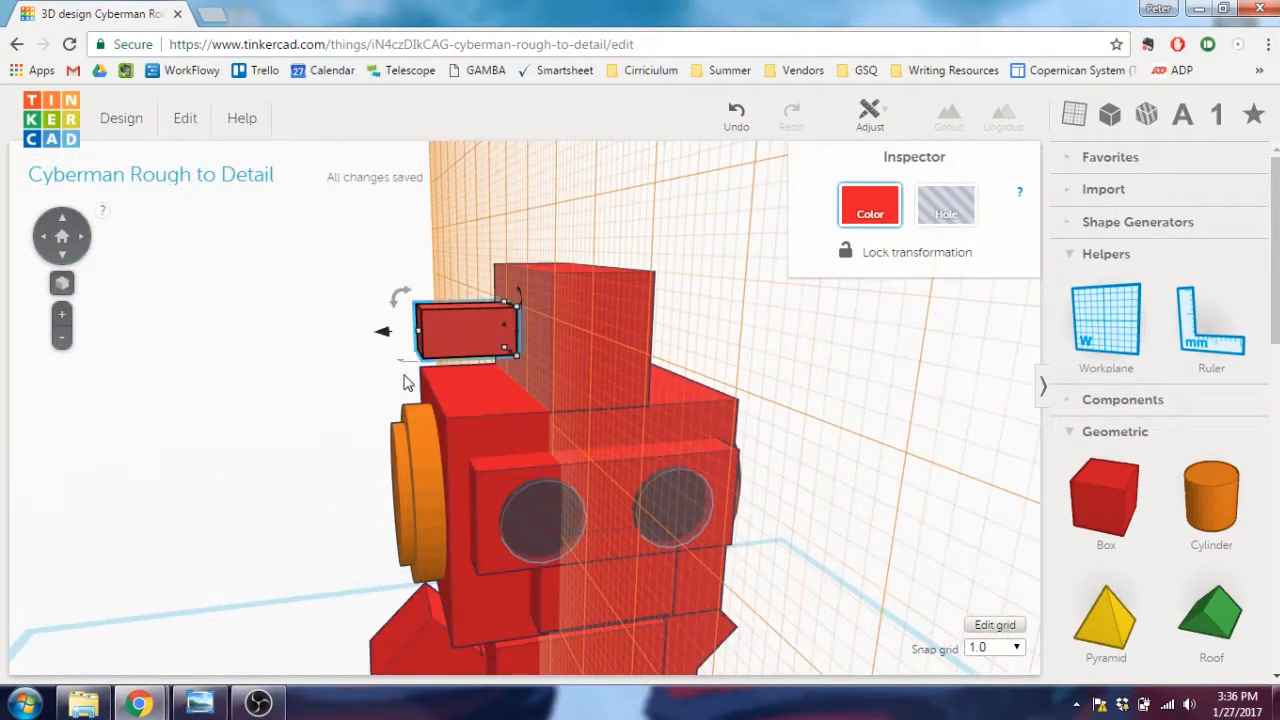
- Duplicate the side bar and shape the copy into a tall upright block at the bar's outer end
{"action": "left_click_drag", "start_coordinate": [383, 331], "coordinate": [340, 401]}
{"action": "key", "text": "ctrl+z"}
{"action": "left_click", "coordinate": [185, 118]}
{"action": "left_click", "coordinate": [206, 210]}
{"action": "left_click_drag", "start_coordinate": [296, 298], "coordinate": [397, 438]}
{"action": "left_click_drag", "start_coordinate": [324, 333], "coordinate": [276, 333]}
- Return the workplane to the ground grid and move the upright block down so it hangs from the side bar
{"action": "key", "text": "w"}
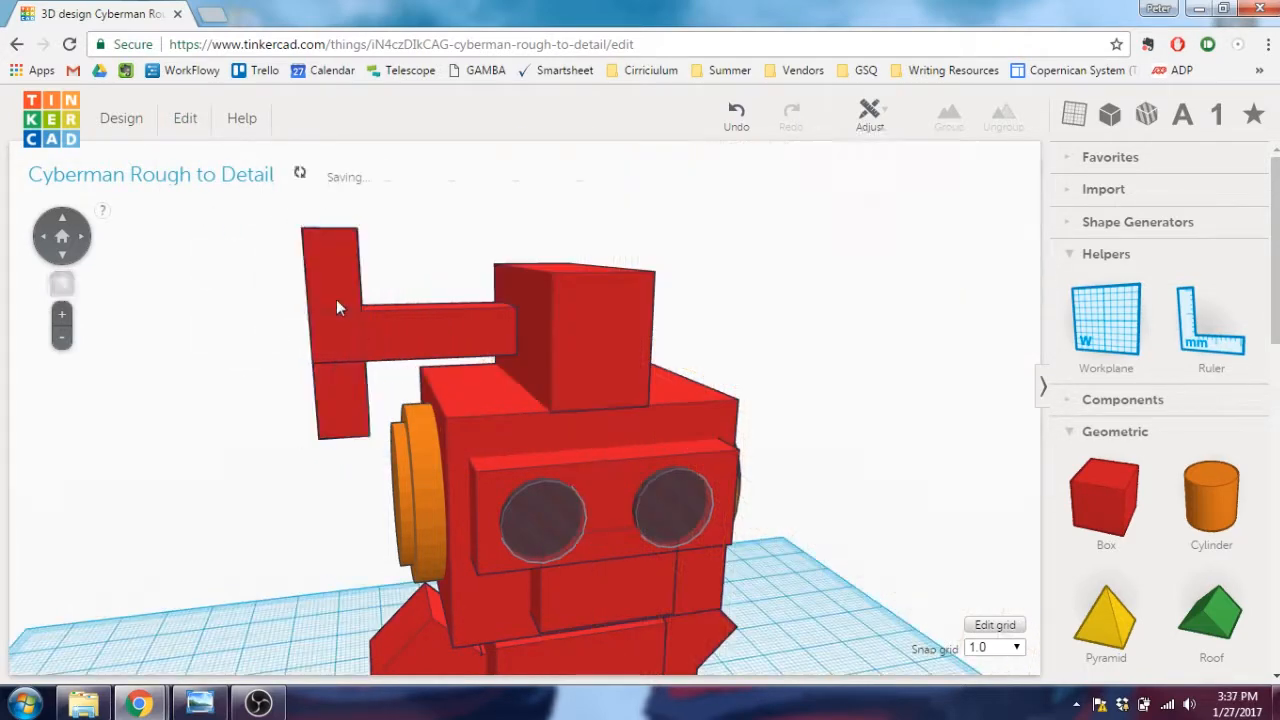
{"action": "left_click", "coordinate": [337, 307]}
{"action": "left_click_drag", "start_coordinate": [330, 197], "coordinate": [335, 293]}
{"action": "right_click_drag", "start_coordinate": [325, 300], "coordinate": [335, 284]}
- Duplicate the upright, shorten the copy to a low block, and use a workplane on the head's side to push it against the ear disc
{"action": "left_click", "coordinate": [185, 118]}
{"action": "left_click", "coordinate": [206, 210]}
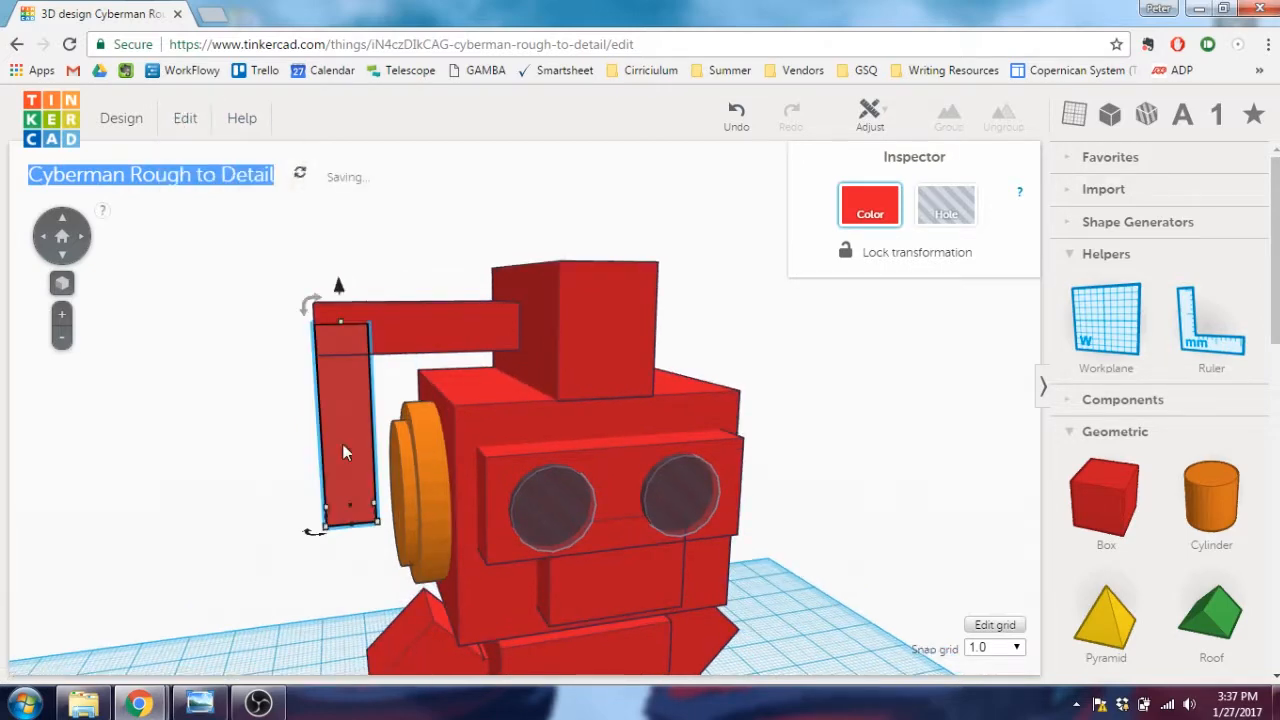
{"action": "left_click_drag", "start_coordinate": [341, 322], "coordinate": [353, 447]}
{"action": "key", "text": "w"}
{"action": "right_click_drag", "start_coordinate": [487, 470], "coordinate": [575, 437]}
{"action": "left_click", "coordinate": [575, 437]}
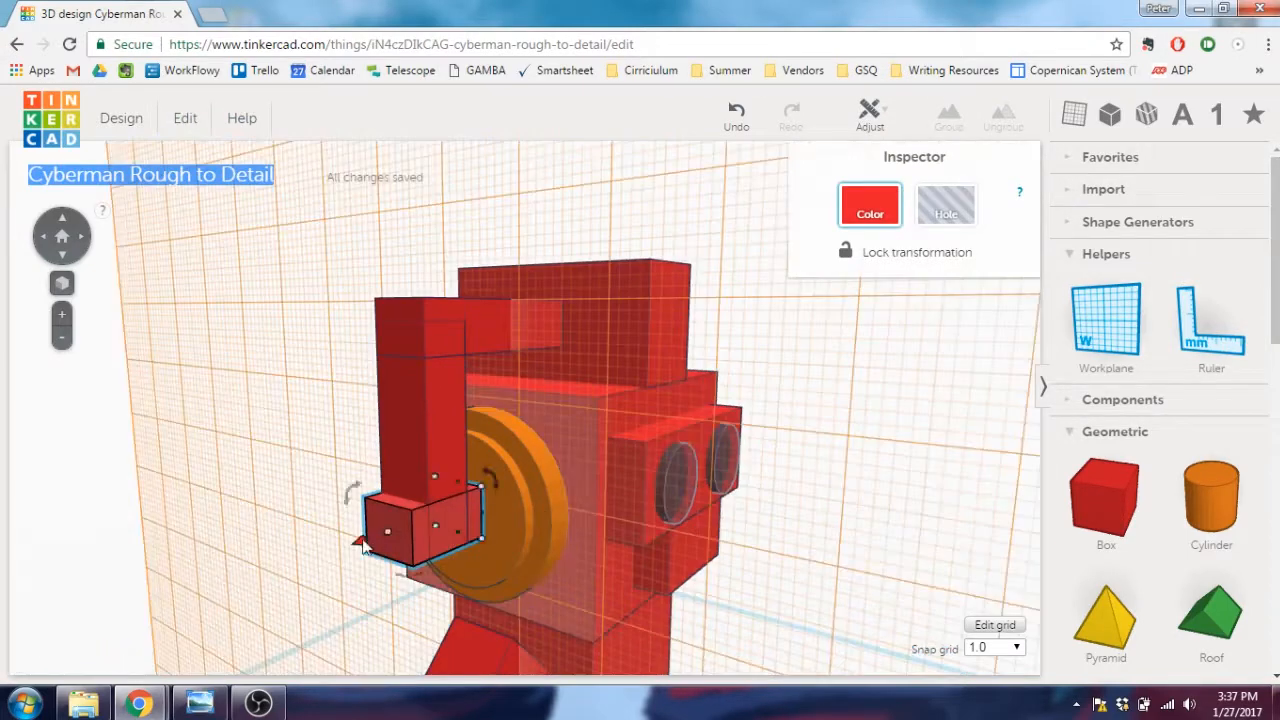
{"action": "left_click_drag", "start_coordinate": [362, 544], "coordinate": [377, 534]}
- Group the side bar, the upright, and the short connecting block into one handle
{"action": "right_click_drag", "start_coordinate": [360, 335], "coordinate": [251, 314]}
{"action": "left_click", "coordinate": [362, 320]}
{"action": "left_click", "coordinate": [352, 405], "text": "shift"}
{"action": "left_click", "coordinate": [391, 488], "text": "shift"}
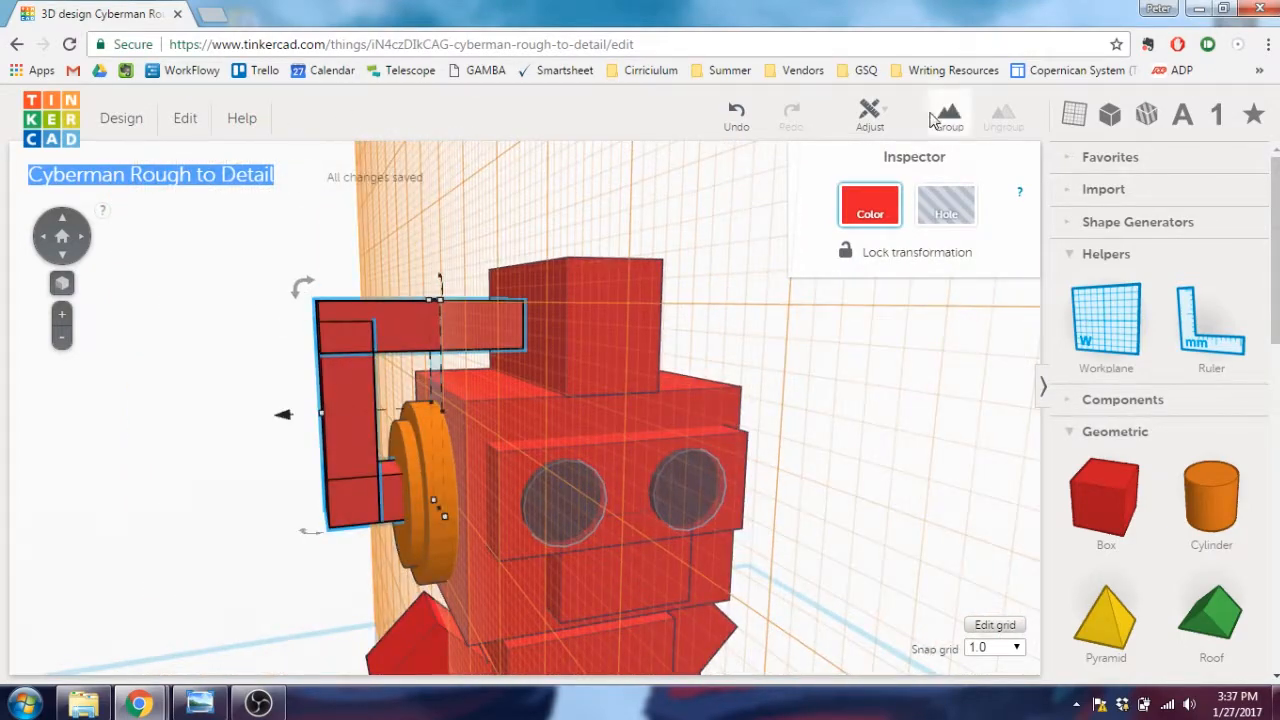
{"action": "left_click", "coordinate": [938, 118]}
- Duplicate the handle and move the copy to the opposite side of the head
{"action": "left_click", "coordinate": [185, 120]}
{"action": "left_click", "coordinate": [193, 201]}
{"action": "right_click_drag", "start_coordinate": [510, 445], "coordinate": [451, 446]}
{"action": "left_click_drag", "start_coordinate": [284, 410], "coordinate": [656, 414]}
- Mirror the copied handle sideways and move it inward to meet the crest block and ear disc
{"action": "right_click_drag", "start_coordinate": [656, 414], "coordinate": [540, 420]}
{"action": "left_click", "coordinate": [876, 115]}
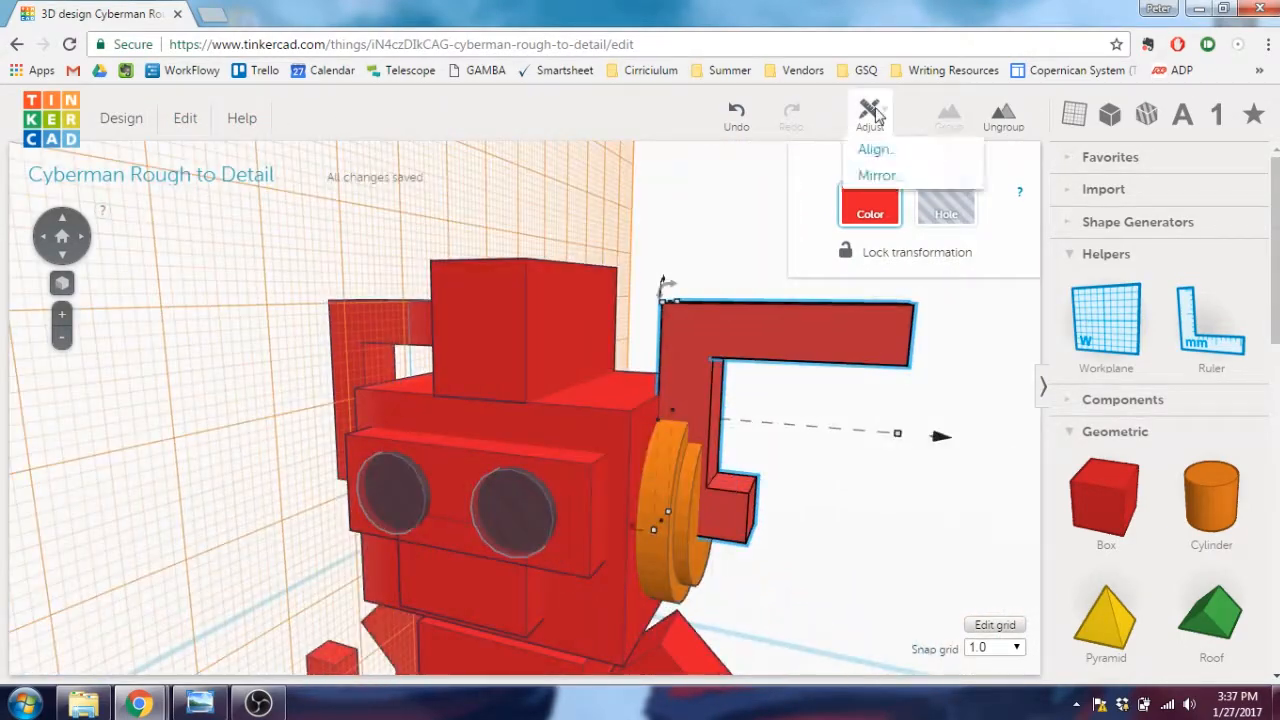
{"action": "left_click", "coordinate": [878, 175]}
{"action": "left_click", "coordinate": [763, 562]}
{"action": "left_click", "coordinate": [771, 335]}
{"action": "left_click_drag", "start_coordinate": [940, 436], "coordinate": [840, 428]}
{"action": "left_click", "coordinate": [852, 450]}
{"action": "scroll", "coordinate": [657, 418], "scroll_direction": "down", "scroll_amount": 2}
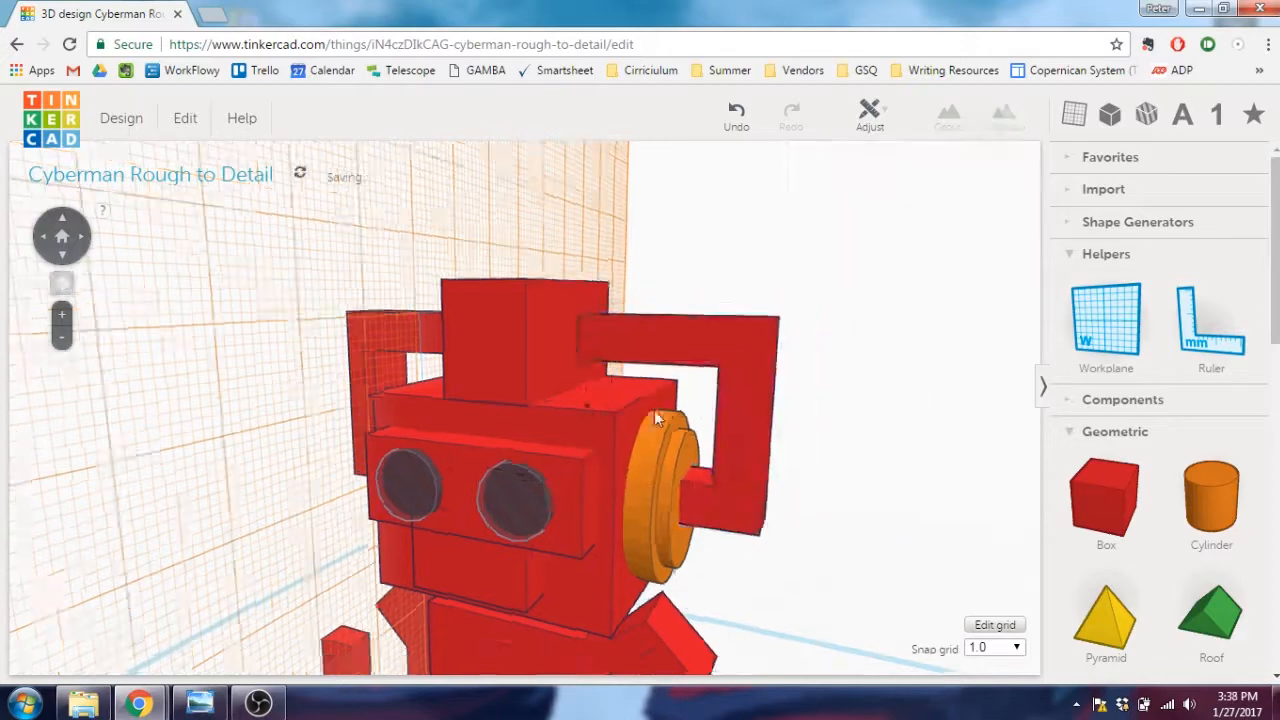
{"action": "scroll", "coordinate": [657, 418], "scroll_direction": "down", "scroll_amount": 3}
{"action": "right_click_drag", "start_coordinate": [657, 418], "coordinate": [560, 420]}
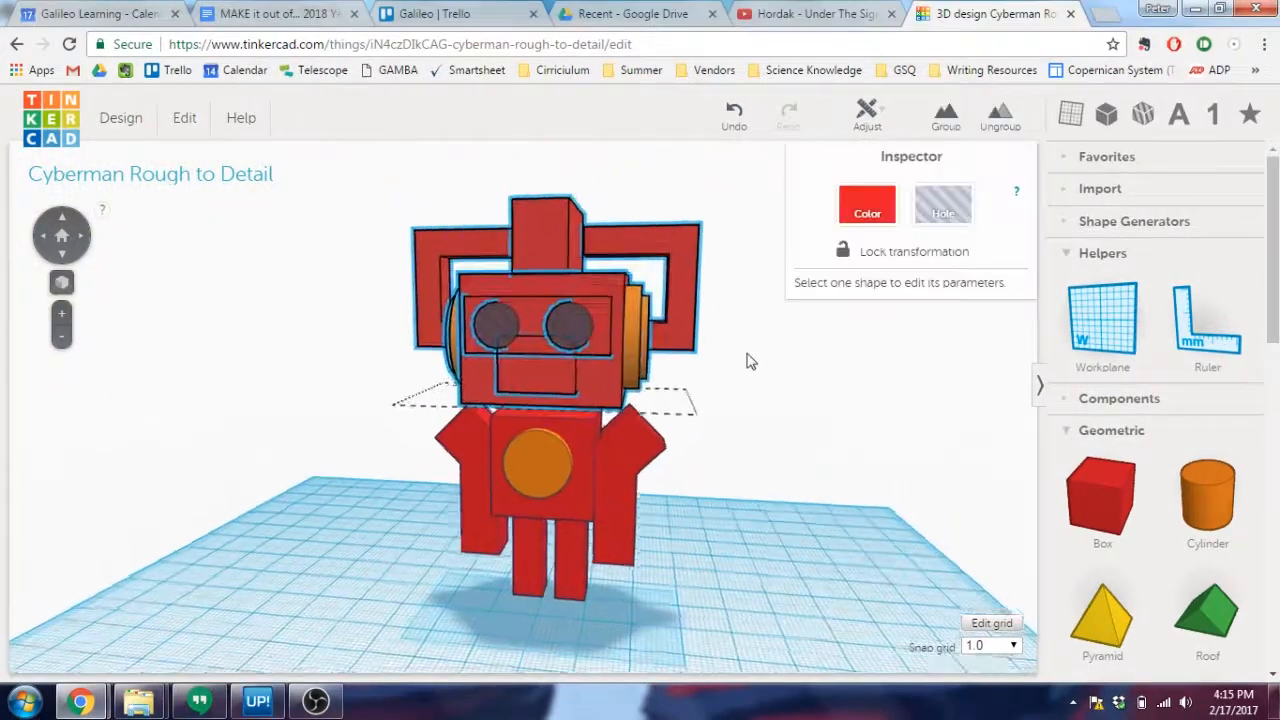
- Raise the whole selected head assembly slightly above the torso and deselect it
{"action": "right_click_drag", "start_coordinate": [751, 361], "coordinate": [747, 346]}
{"action": "left_click_drag", "start_coordinate": [552, 203], "coordinate": [552, 182]}
{"action": "left_click", "coordinate": [926, 469]}
{"action": "right_click_drag", "start_coordinate": [926, 469], "coordinate": [922, 435]}
- Duplicate the head box and fit the copy lower down, between the head and the torso
{"action": "left_click", "coordinate": [590, 372]}
{"action": "left_click", "coordinate": [185, 118]}
{"action": "left_click", "coordinate": [193, 201]}
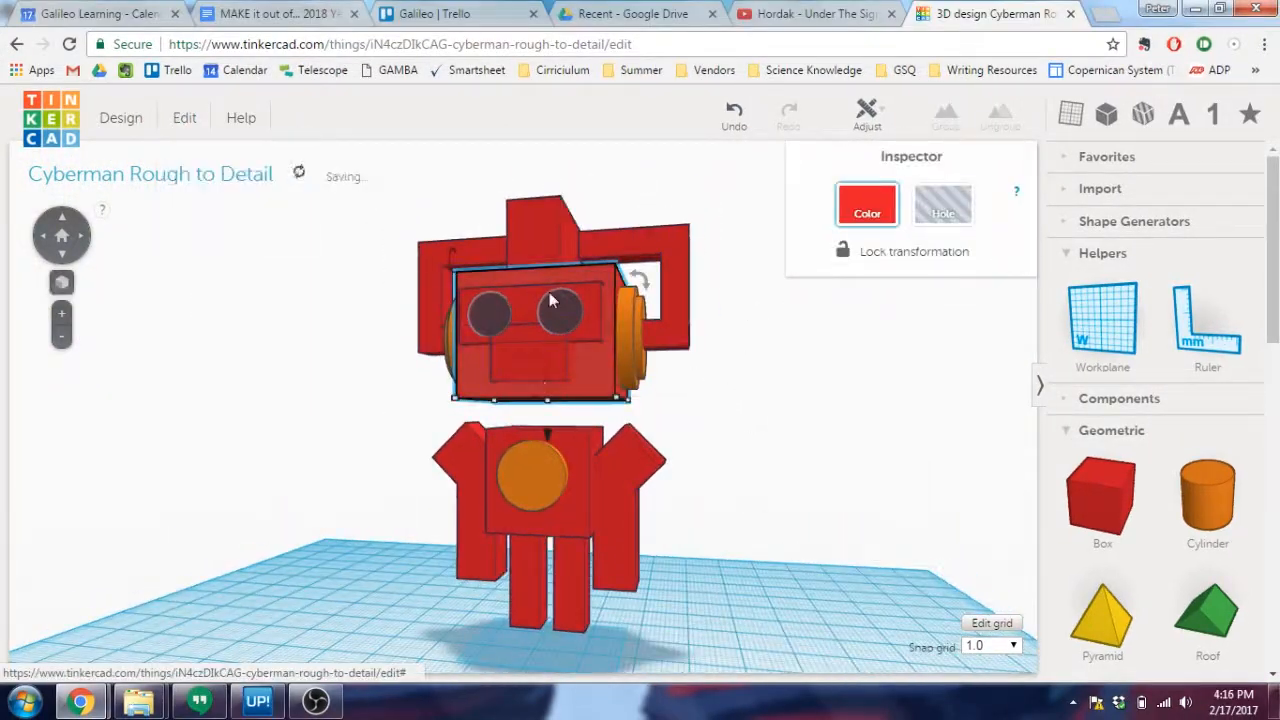
{"action": "left_click_drag", "start_coordinate": [551, 300], "coordinate": [566, 488]}
{"action": "right_click_drag", "start_coordinate": [566, 488], "coordinate": [487, 481]}
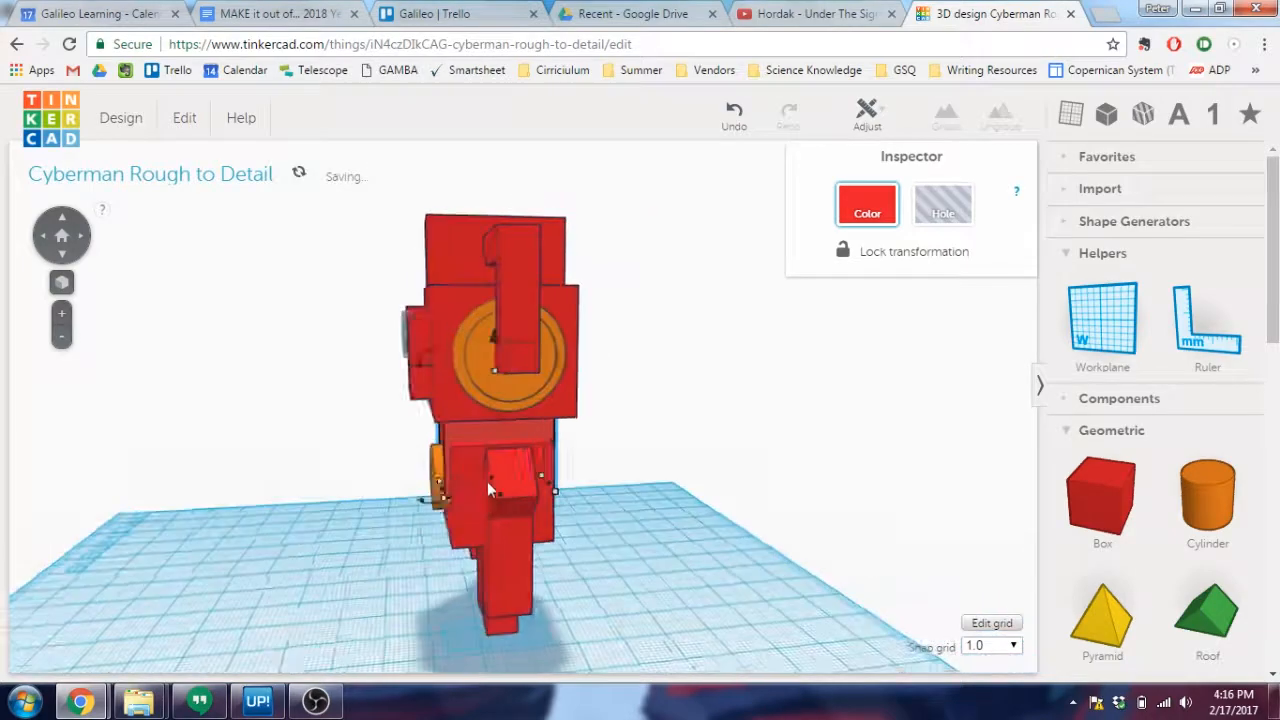